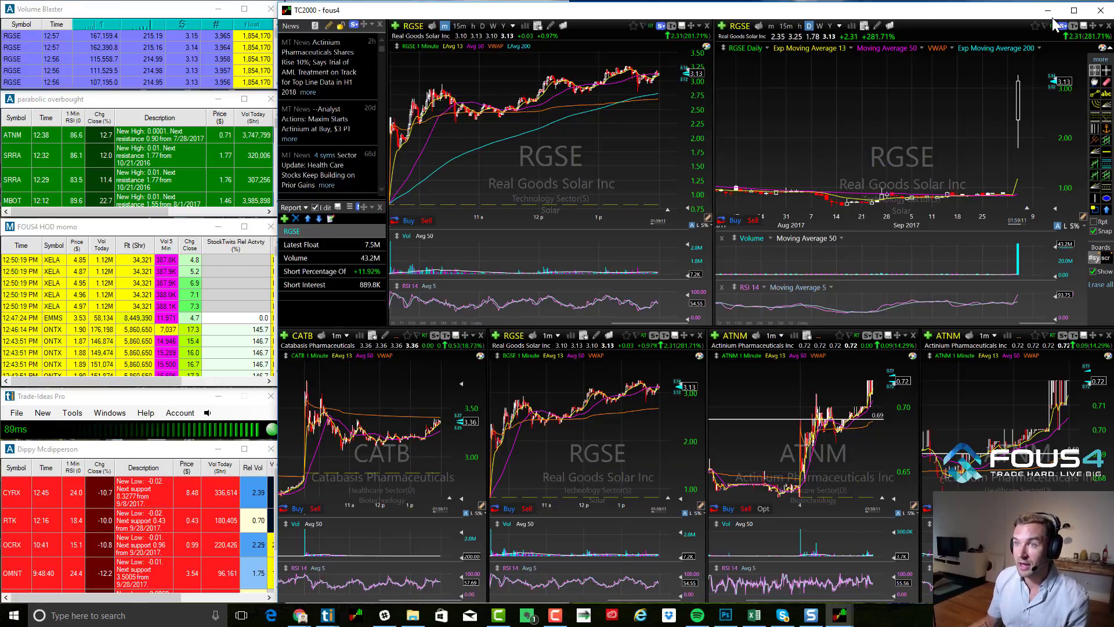
# Maximize the fous4 layout window and show more price history on the RGSE one-minute and daily charts.
pyautogui.click(1074, 10)
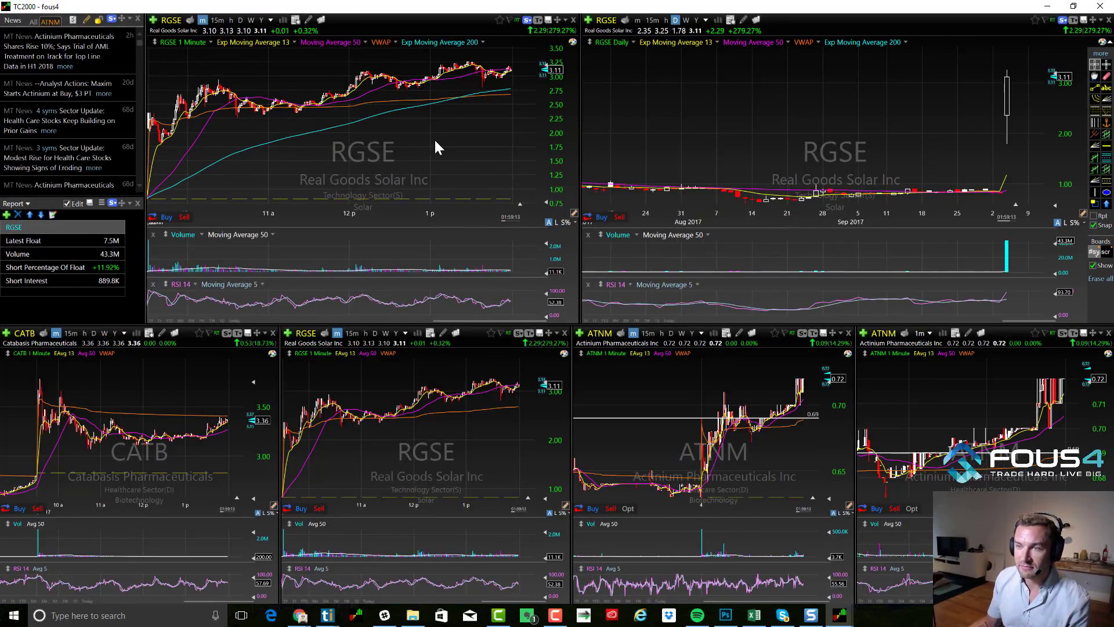
pyautogui.scroll(-5, 436, 148)
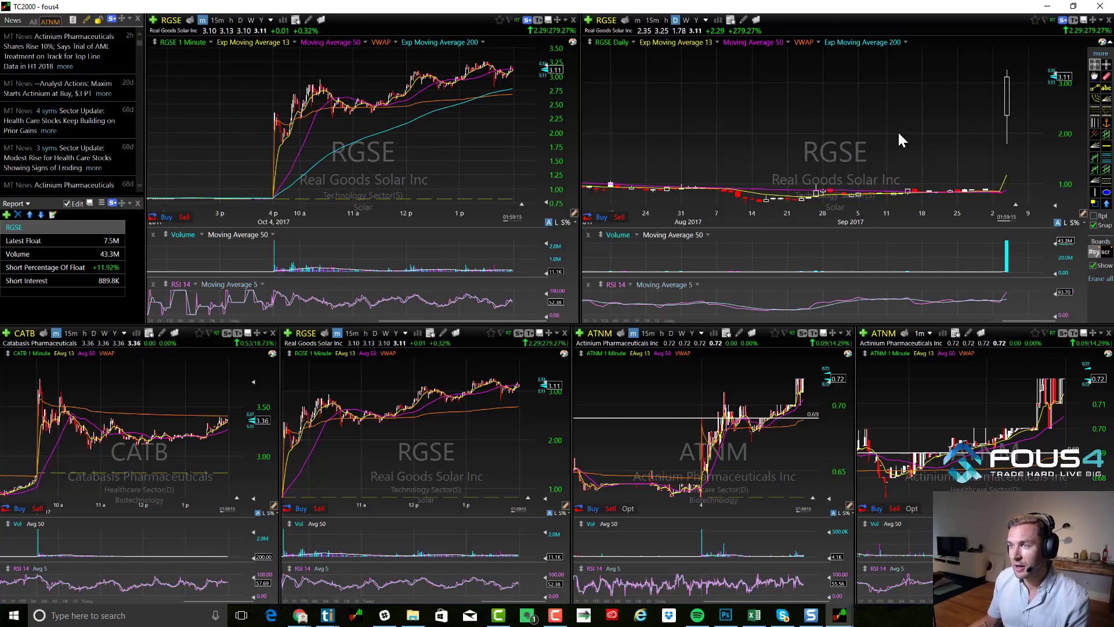
pyautogui.scroll(-5, 898, 139)
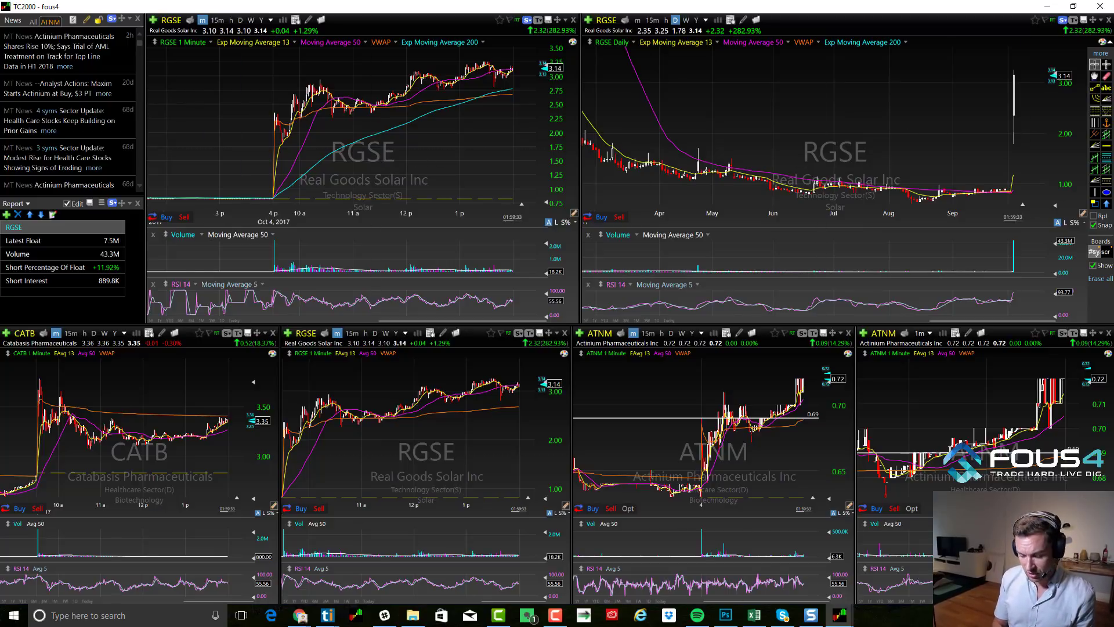
# Load CATB into the linked one-minute and daily charts and examine its price history over wider and narrower time ranges.
pyautogui.write('catb')
pyautogui.press('Return')
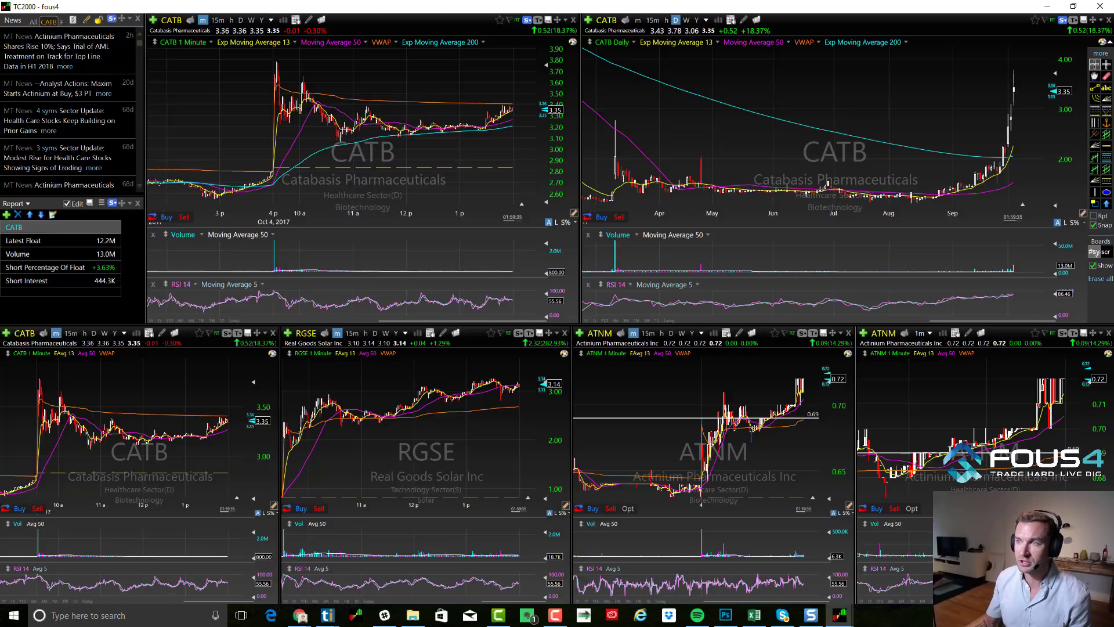
pyautogui.scroll(3, 953, 125)
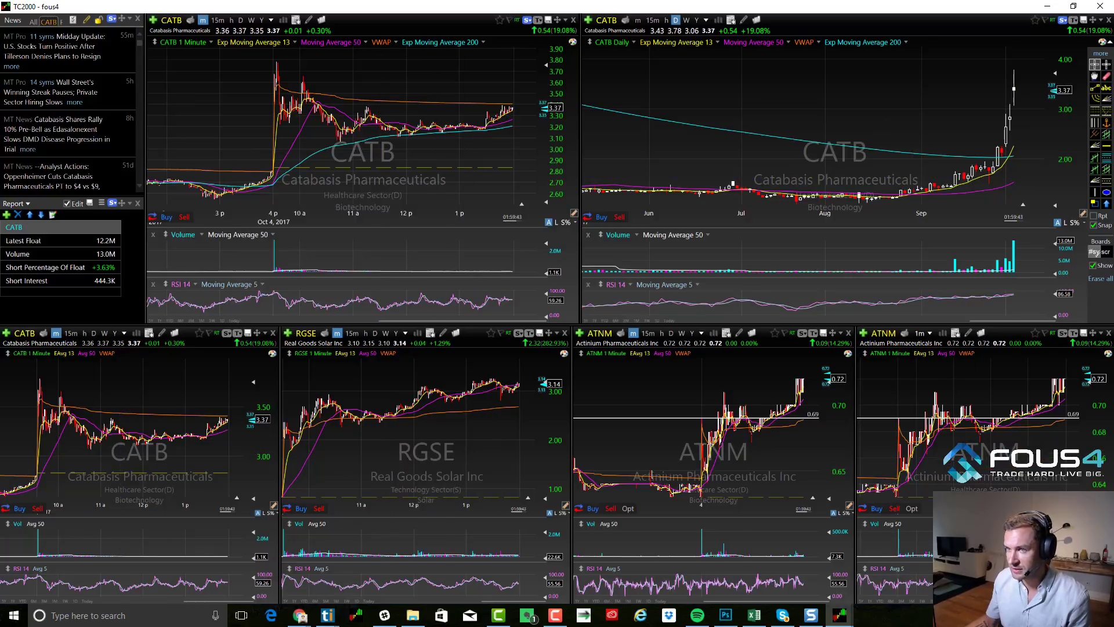
pyautogui.scroll(-3, 853, 142)
pyautogui.scroll(-3, 409, 148)
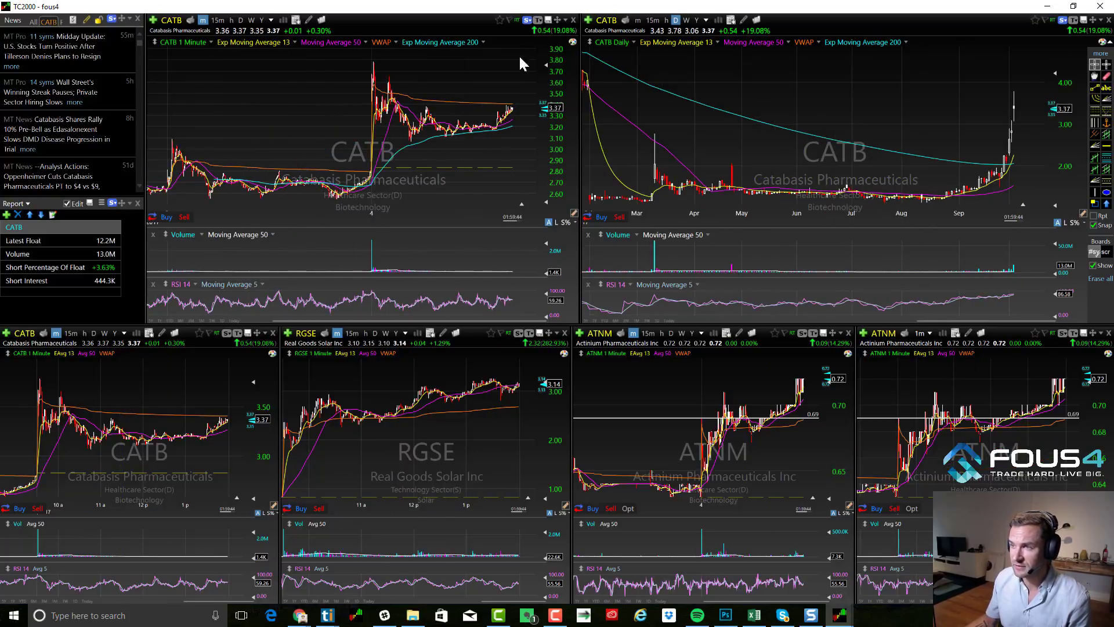
pyautogui.scroll(4, 902, 152)
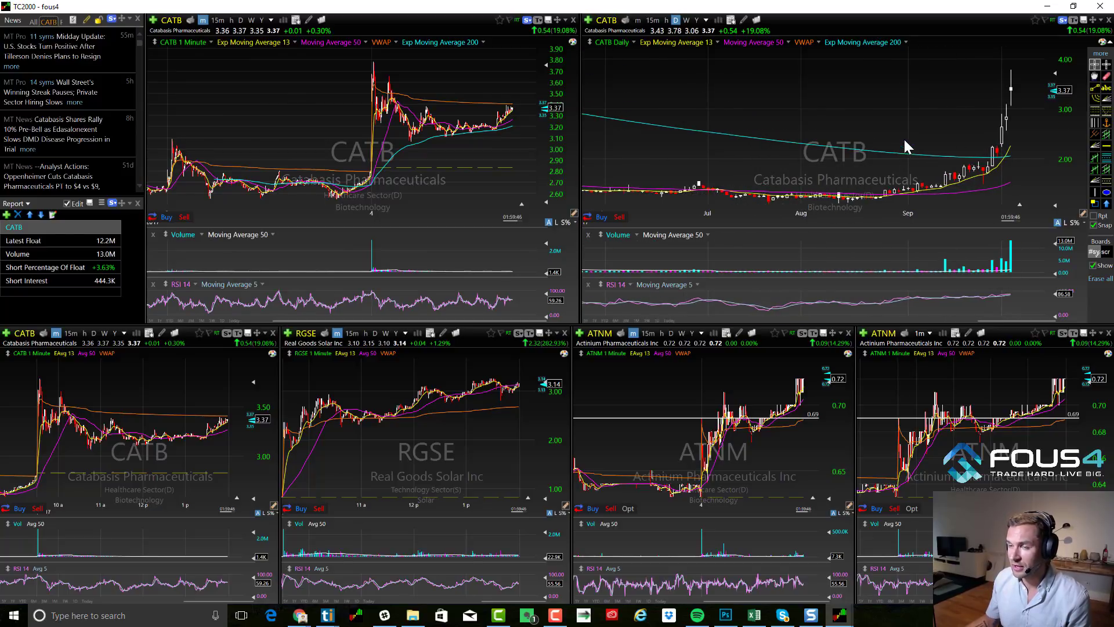
pyautogui.scroll(-4, 447, 425)
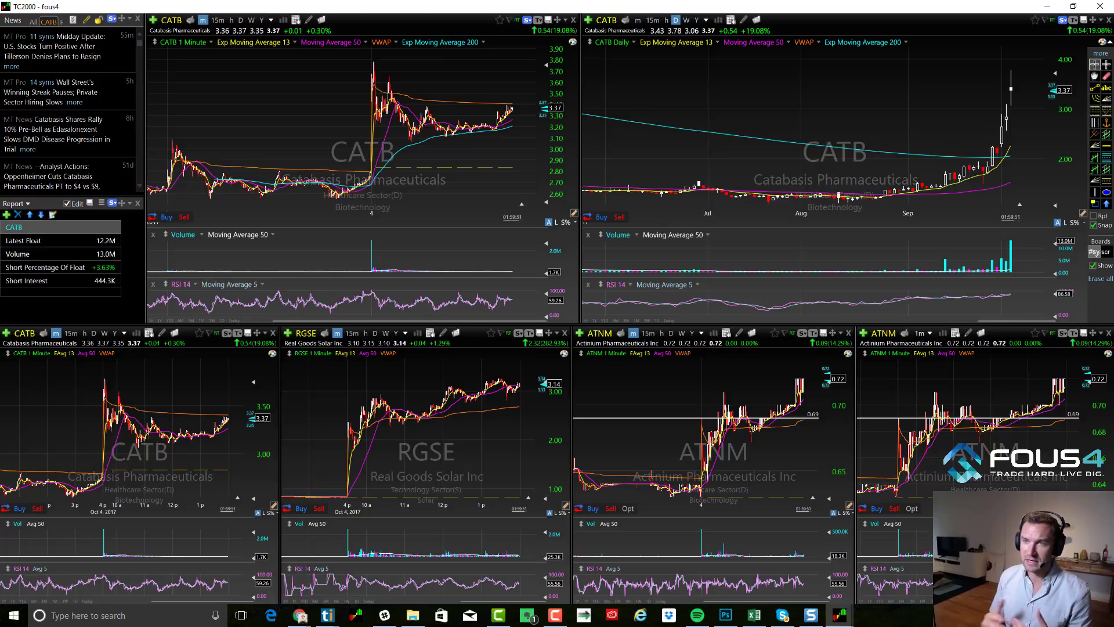
# Restore the fous4 layout window to its smaller size, minimize it, and bring up the main TC2000 window.
pyautogui.doubleClick(1009, 8)
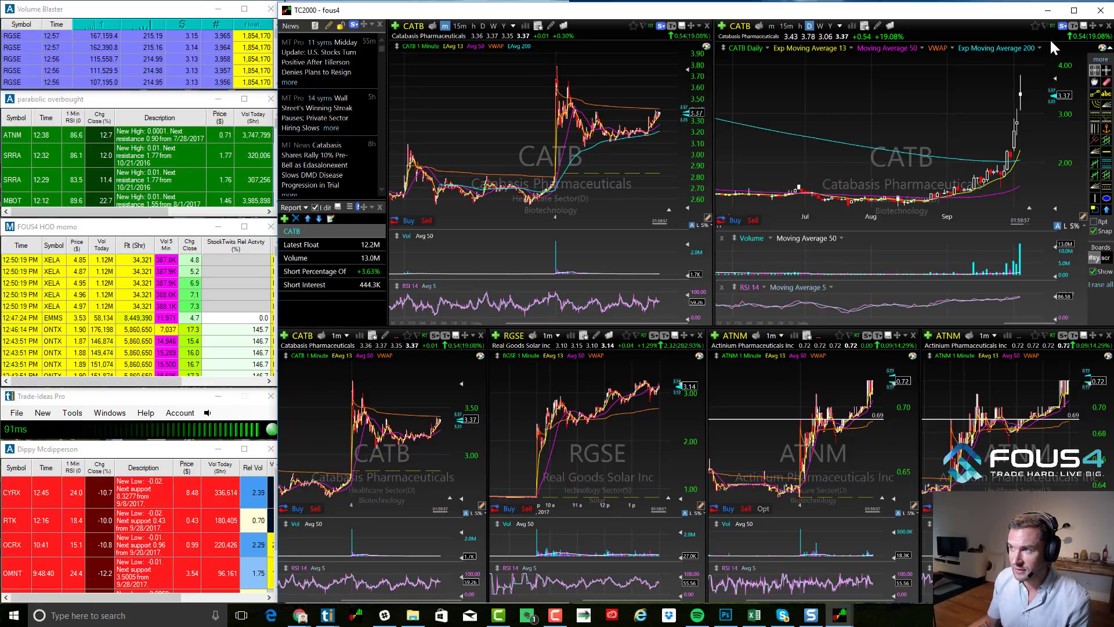
pyautogui.click(1050, 11)
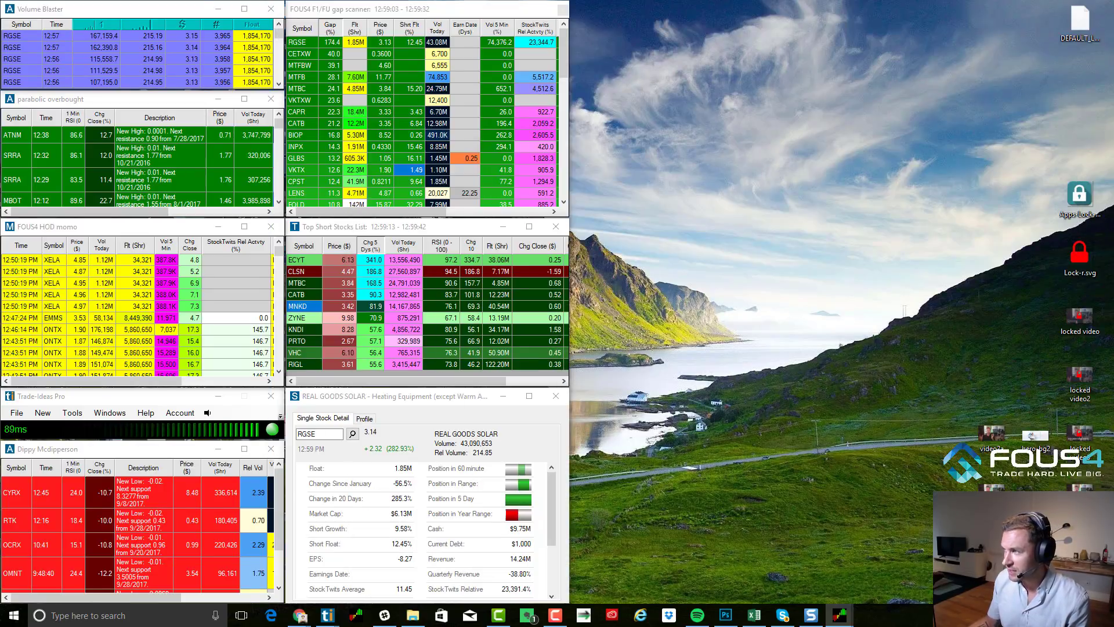
pyautogui.click(840, 615)
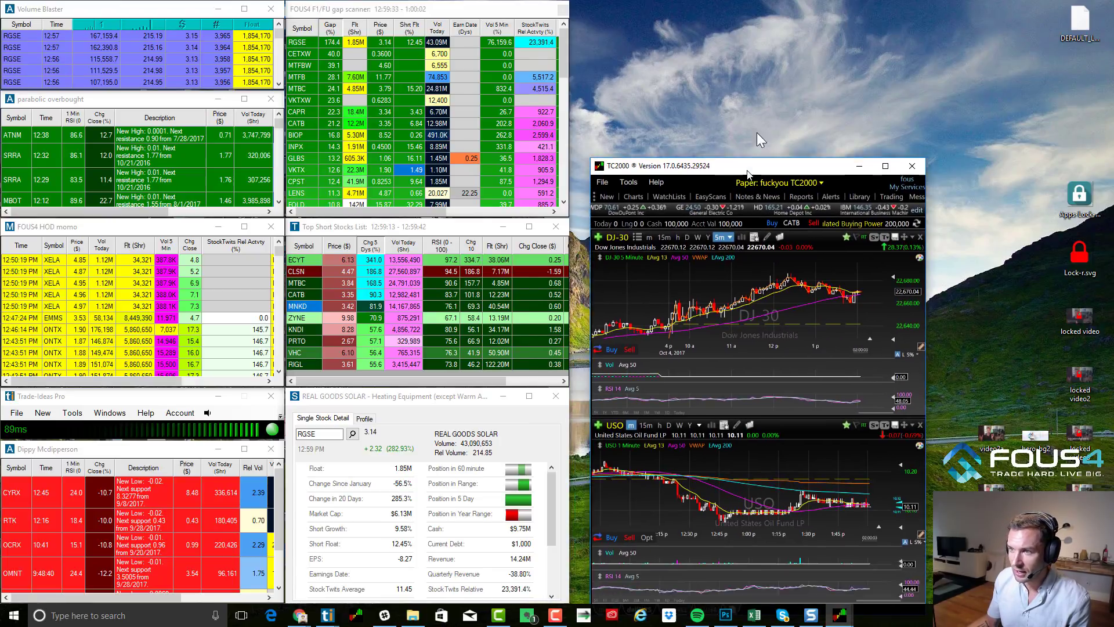
# Reposition and resize the main TC2000 window so its toolbar and the DJ-30 and USO charts fit beside the scanners.
pyautogui.moveTo(772, 81); pyautogui.dragTo(424, 62)
pyautogui.moveTo(600, 504); pyautogui.dragTo(920, 554)
pyautogui.moveTo(530, 59); pyautogui.dragTo(588, 59)
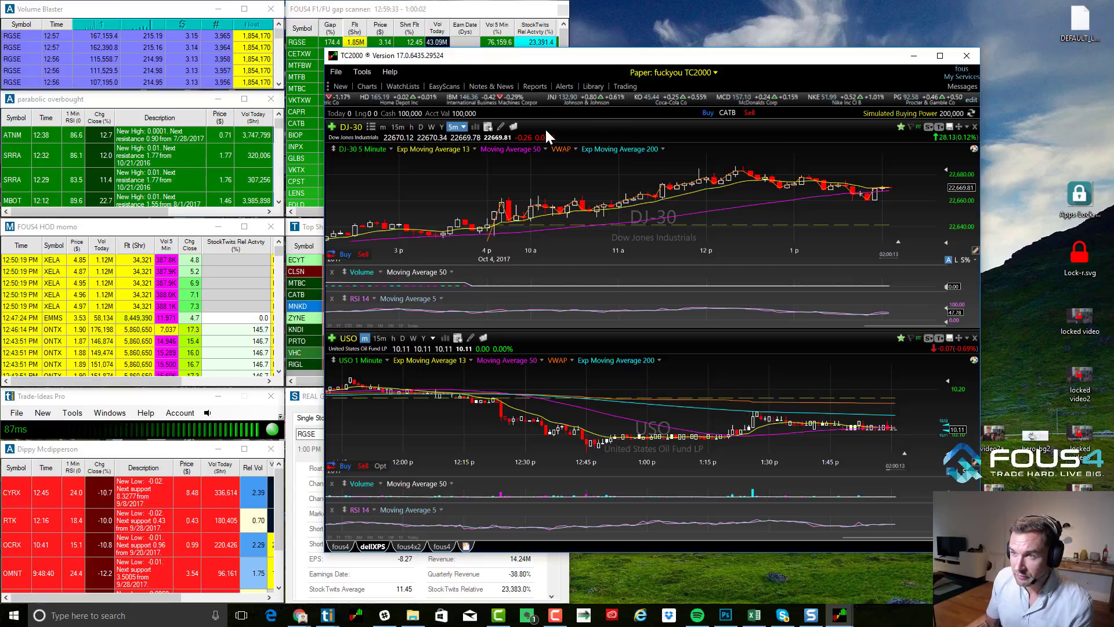
pyautogui.click(684, 72)
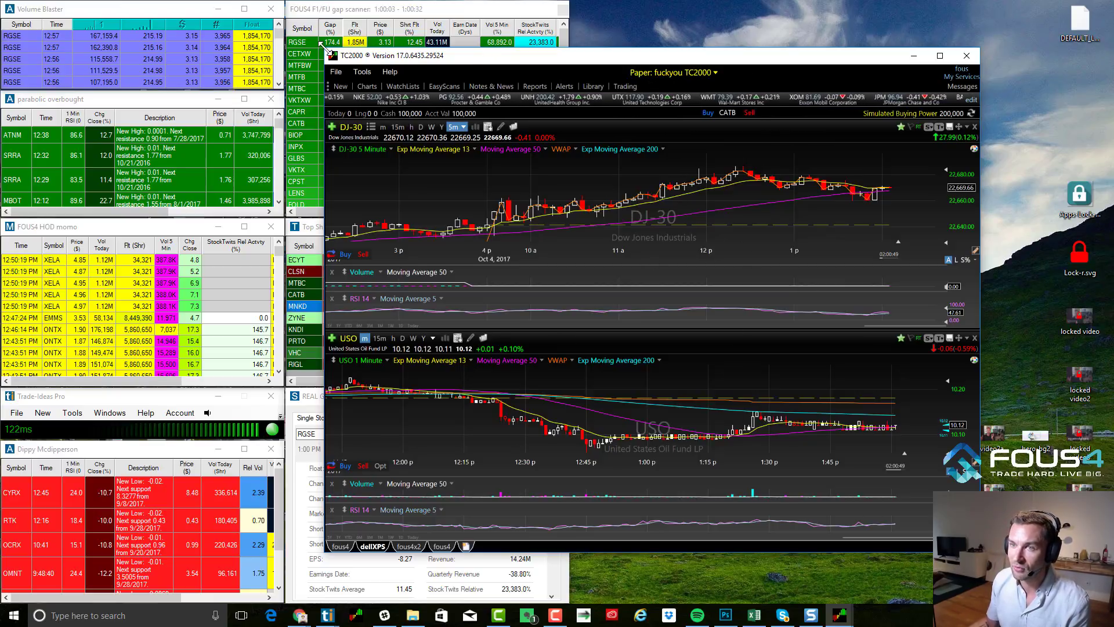
pyautogui.moveTo(325, 50); pyautogui.dragTo(504, 52)
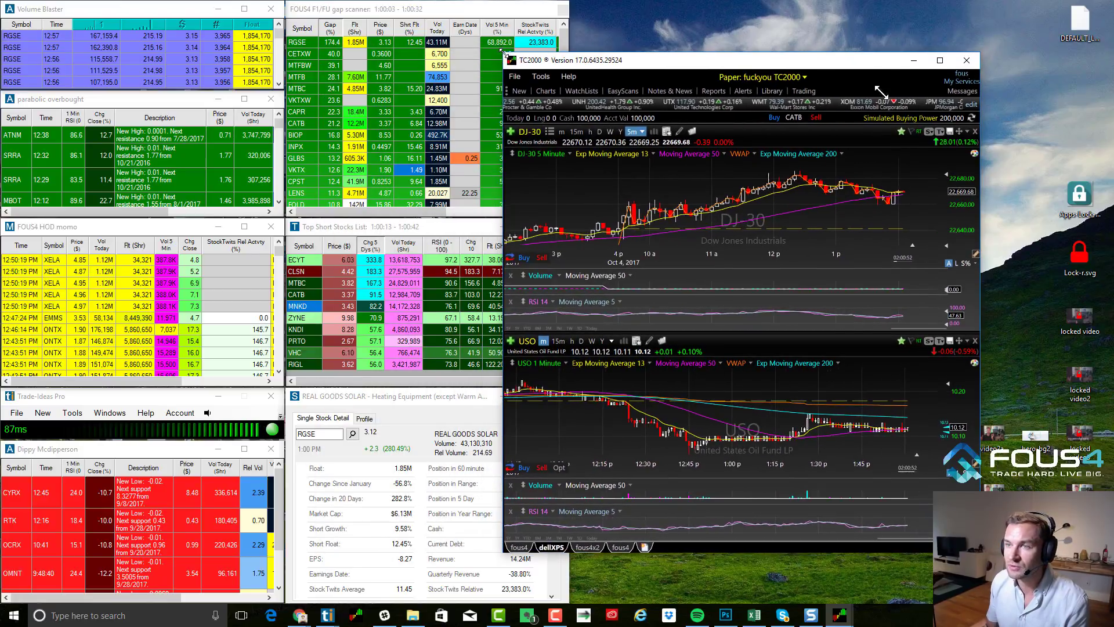
# Create a new chart in the main TC2000 window.
pyautogui.click(519, 94)
pyautogui.press('Down')
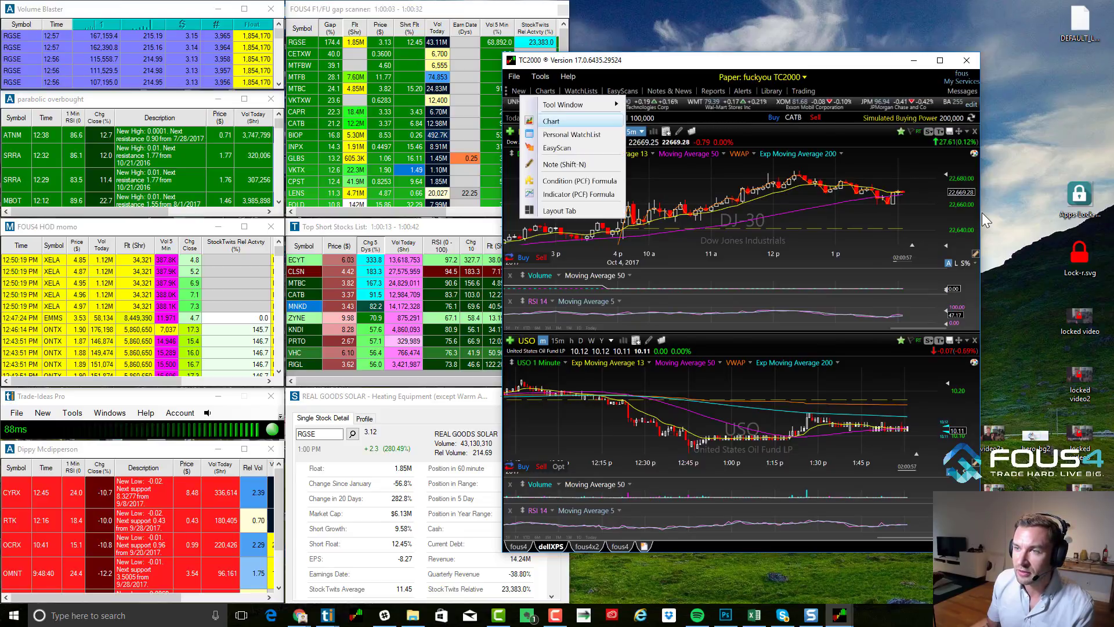
pyautogui.press('Return')
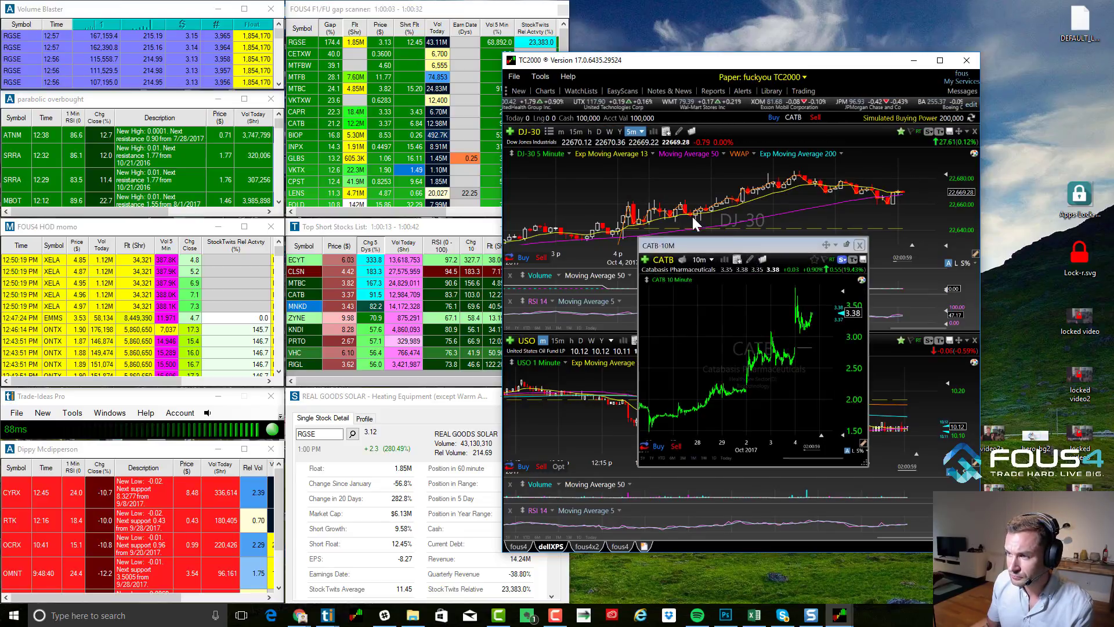
# Float the new CATB chart in its own layout window and move the main TC2000 window out of the way.
pyautogui.moveTo(829, 245); pyautogui.dragTo(775, 215)
pyautogui.click(782, 216)
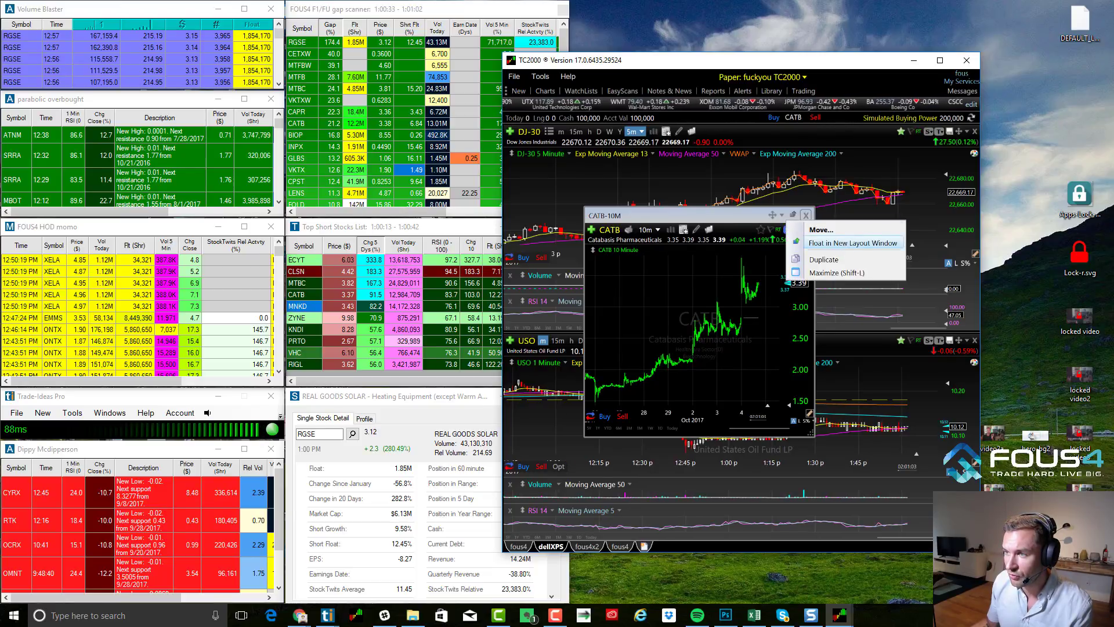
pyautogui.click(828, 243)
pyautogui.moveTo(894, 232); pyautogui.dragTo(320, 145)
pyautogui.moveTo(615, 60); pyautogui.dragTo(1113, 354)
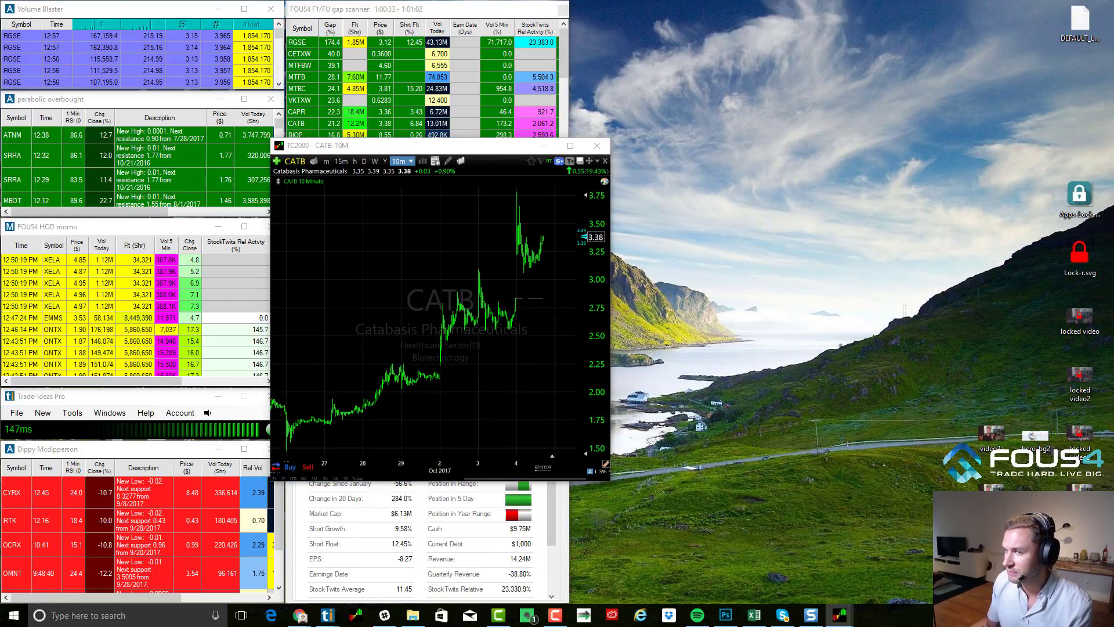
# Move the floating CATB chart window toward the middle of the desktop, enlarge it, and narrow its time range to recent days.
pyautogui.moveTo(395, 144); pyautogui.dragTo(461, 70)
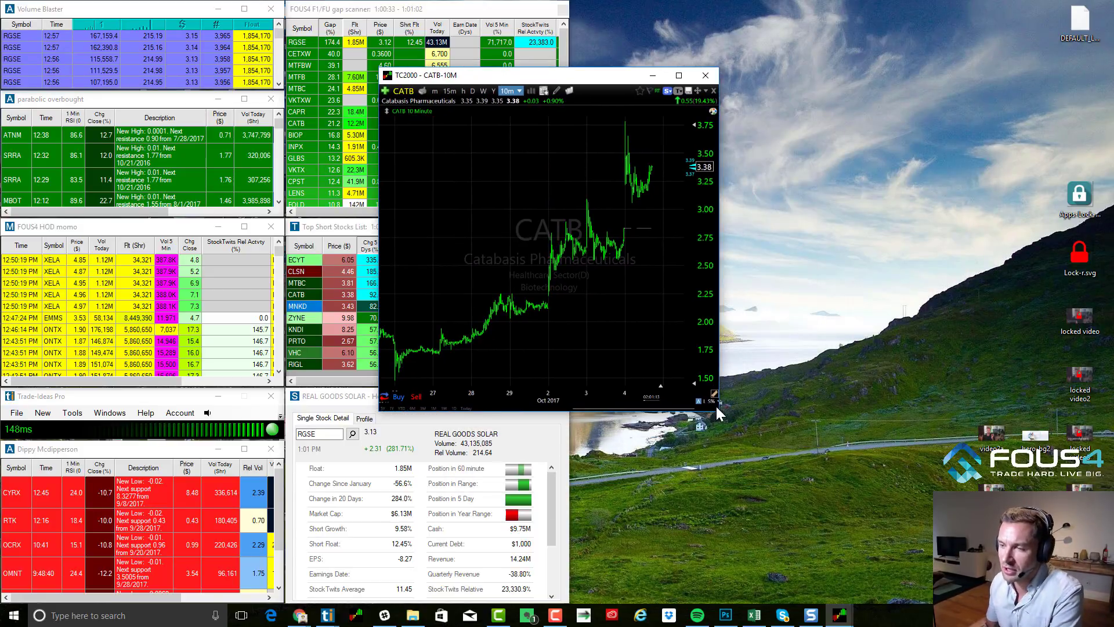
pyautogui.moveTo(717, 410); pyautogui.dragTo(894, 483)
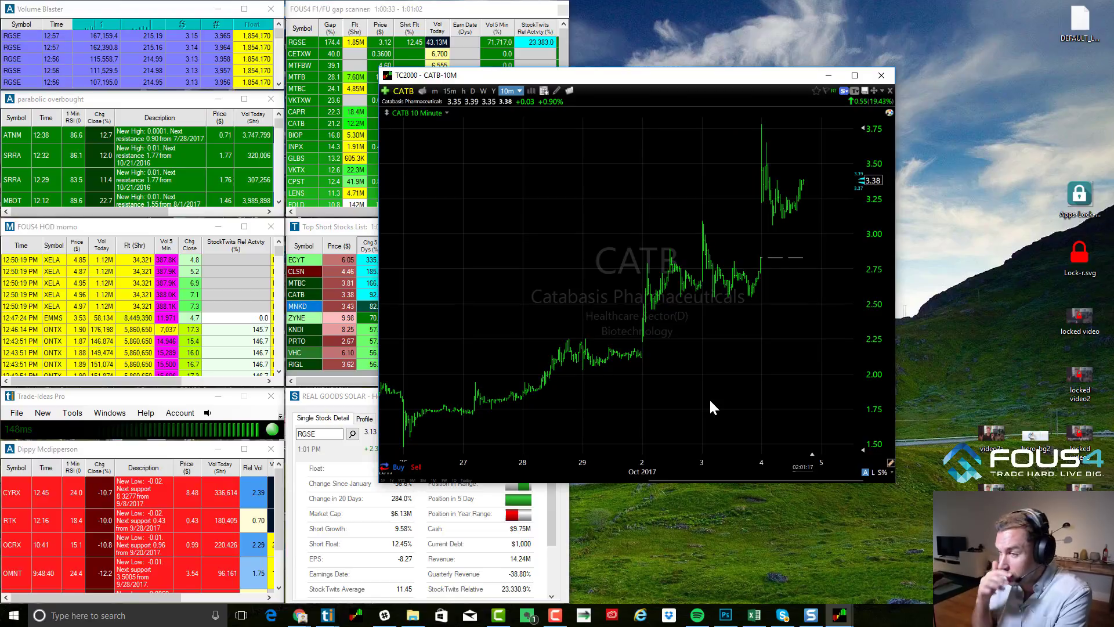
pyautogui.scroll(5, 641, 300)
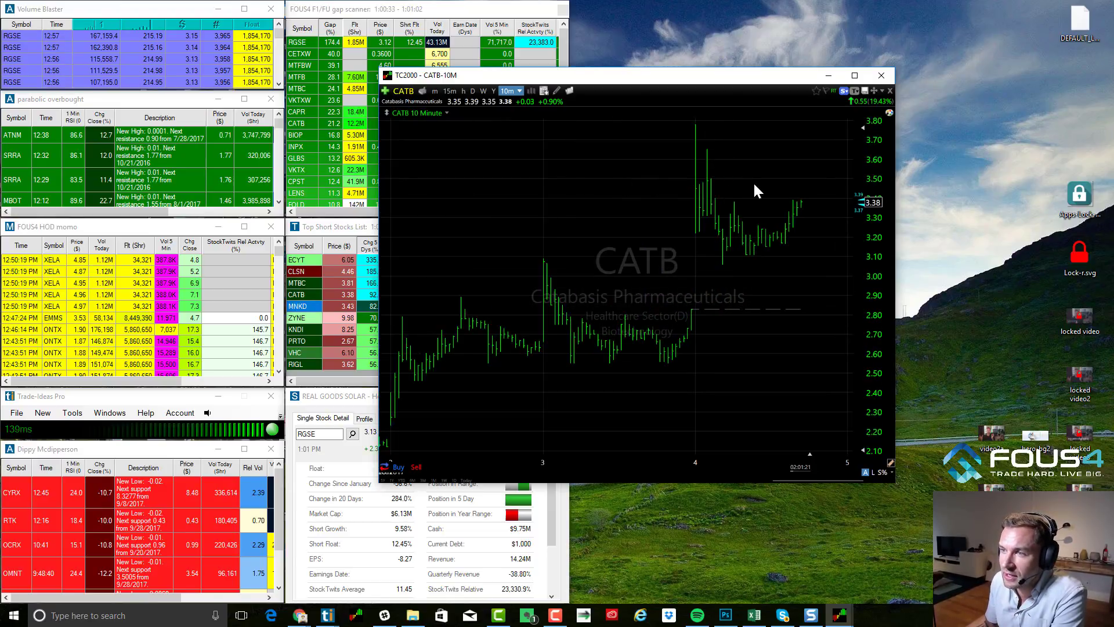
# Set the CATB chart's price plot style to CandleStick in its chart properties.
pyautogui.rightClick(682, 193)
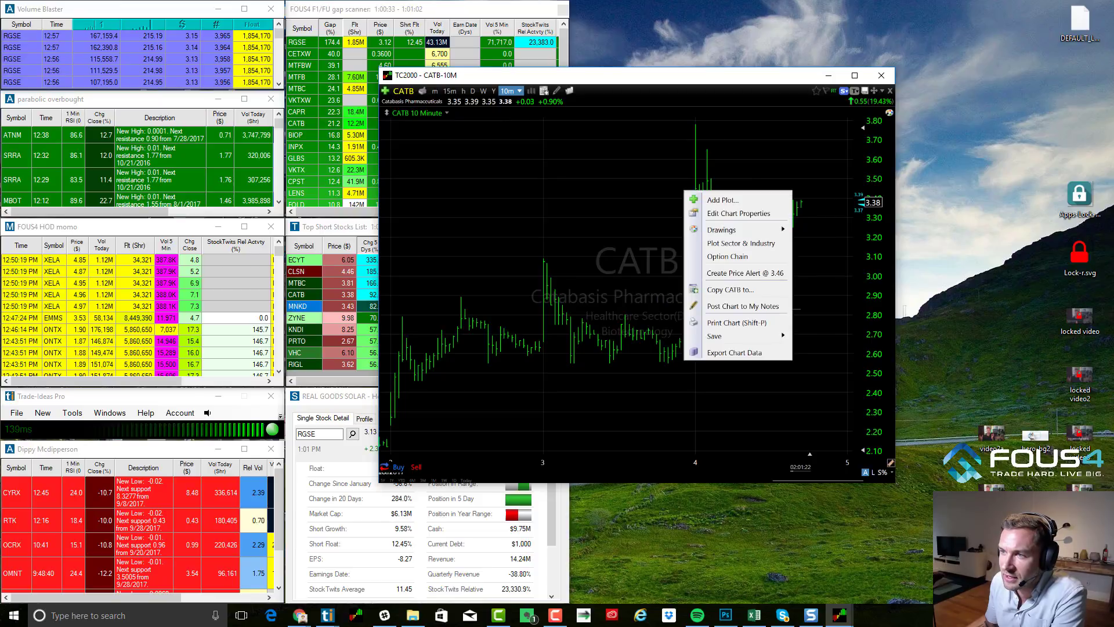
pyautogui.click(737, 213)
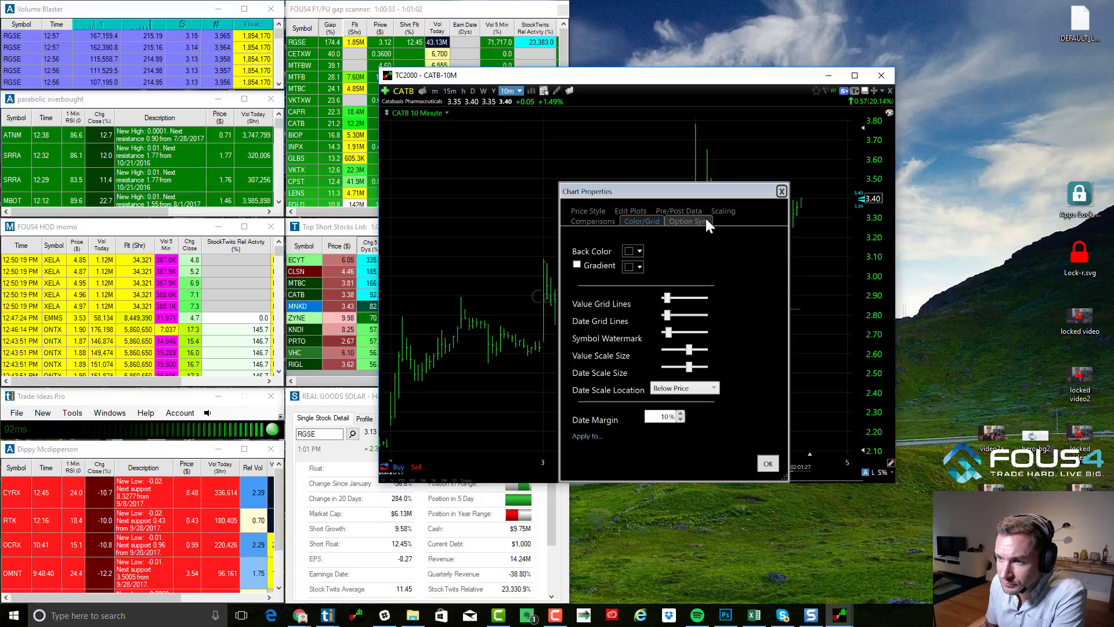
pyautogui.click(588, 211)
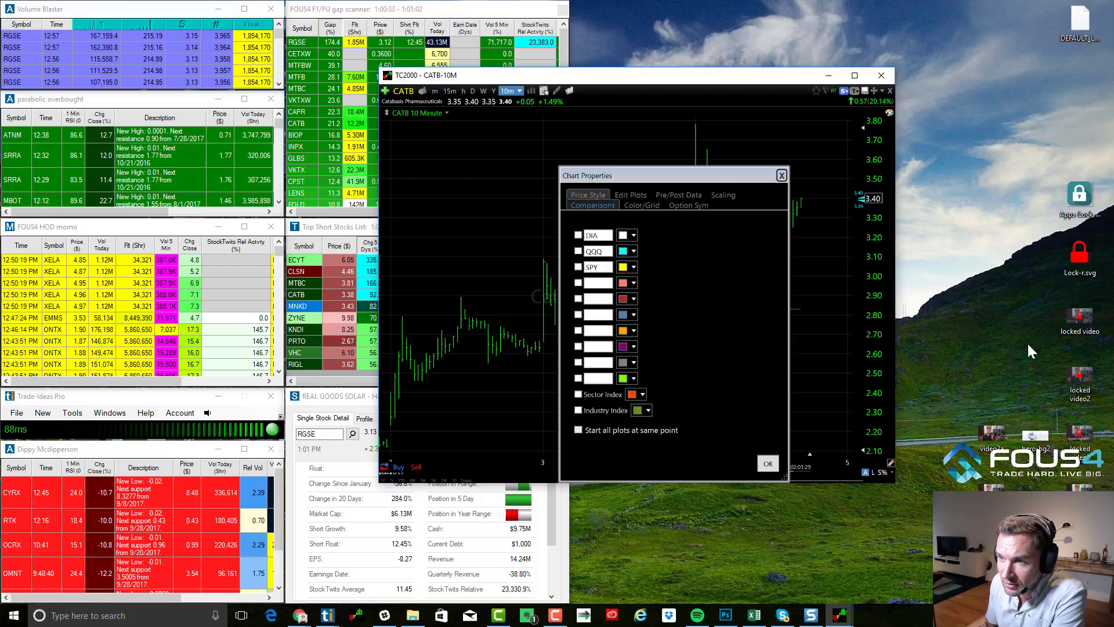
pyautogui.click(766, 225)
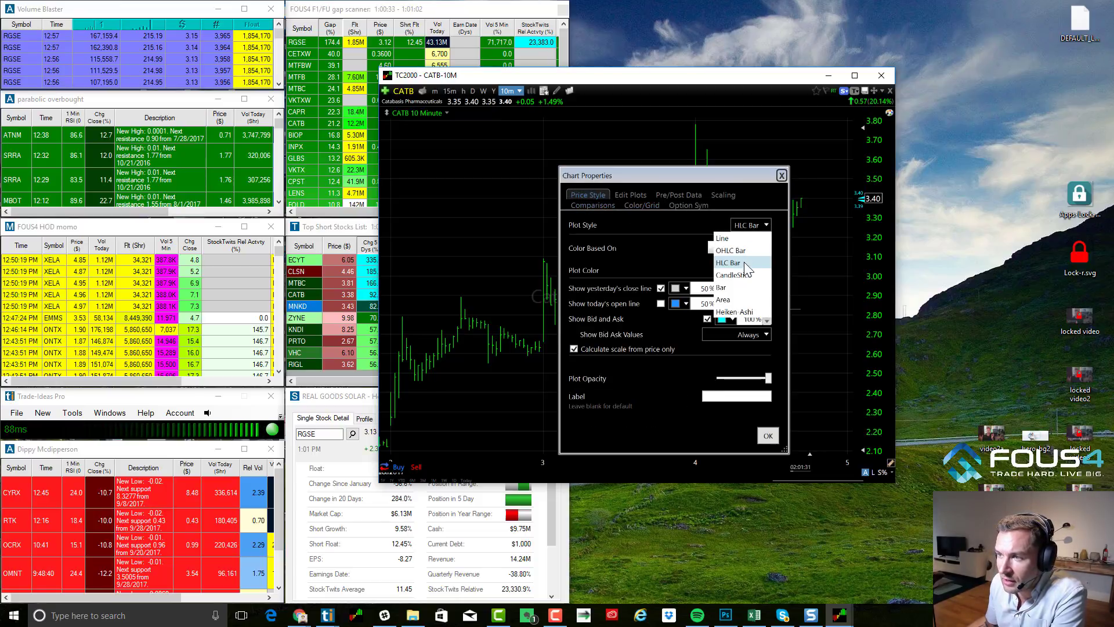
pyautogui.click(748, 275)
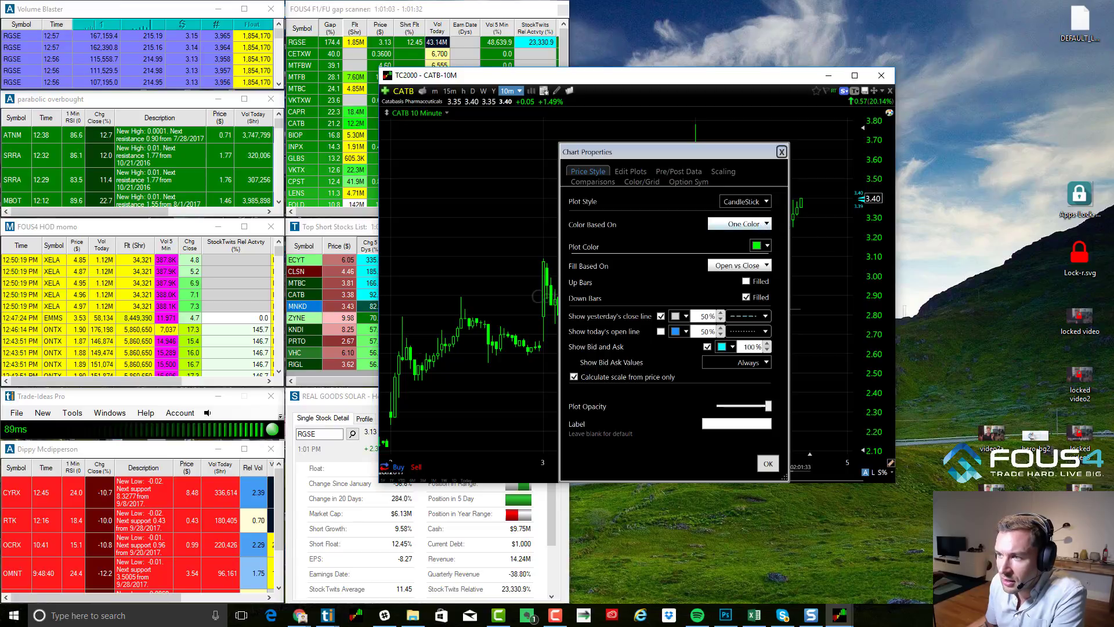
# Color the candlesticks based on Open vs Close and make the up bars white.
pyautogui.click(760, 224)
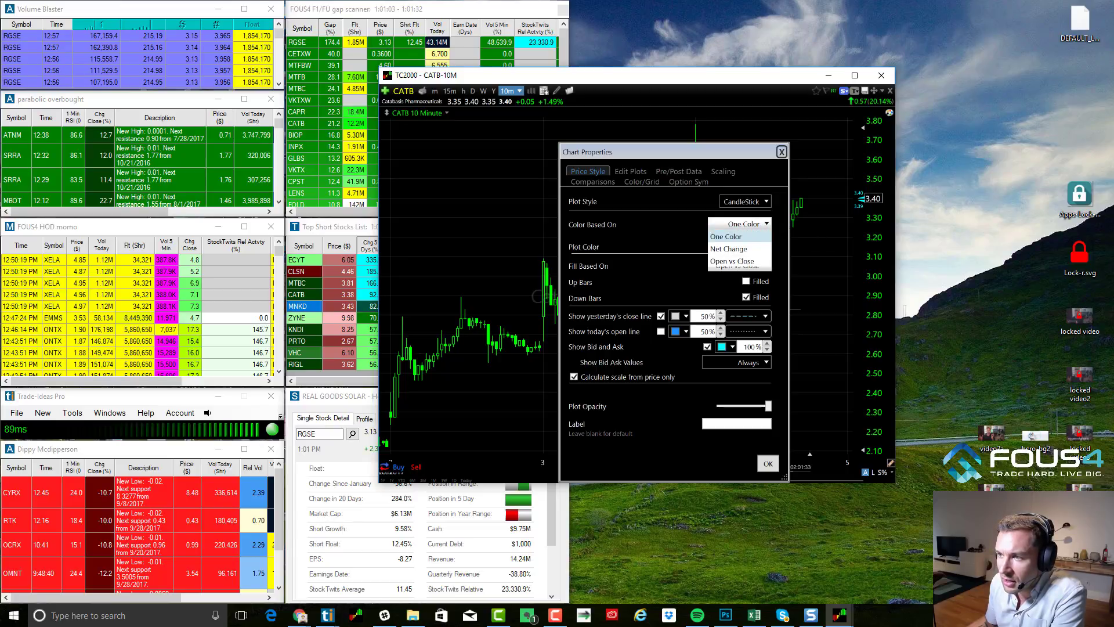
pyautogui.click(746, 261)
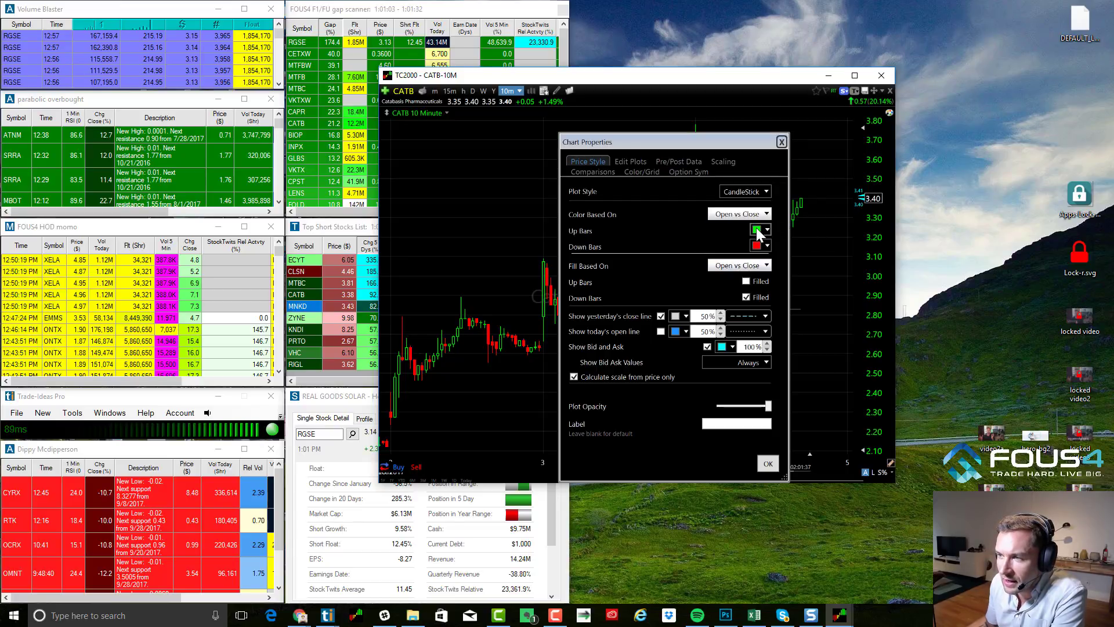
pyautogui.click(757, 229)
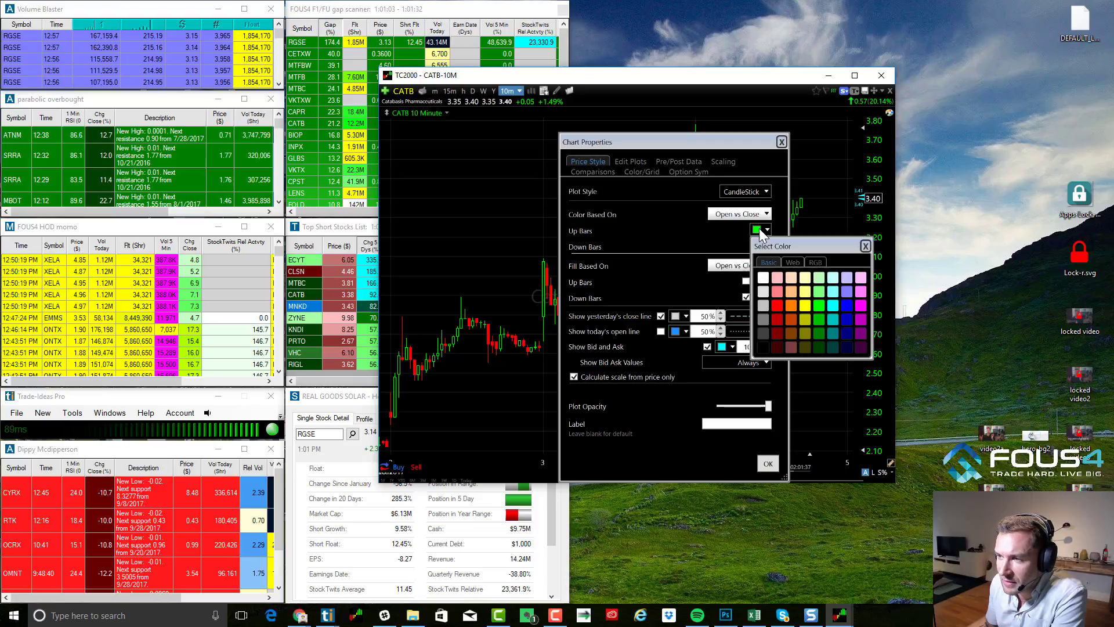
pyautogui.click(763, 276)
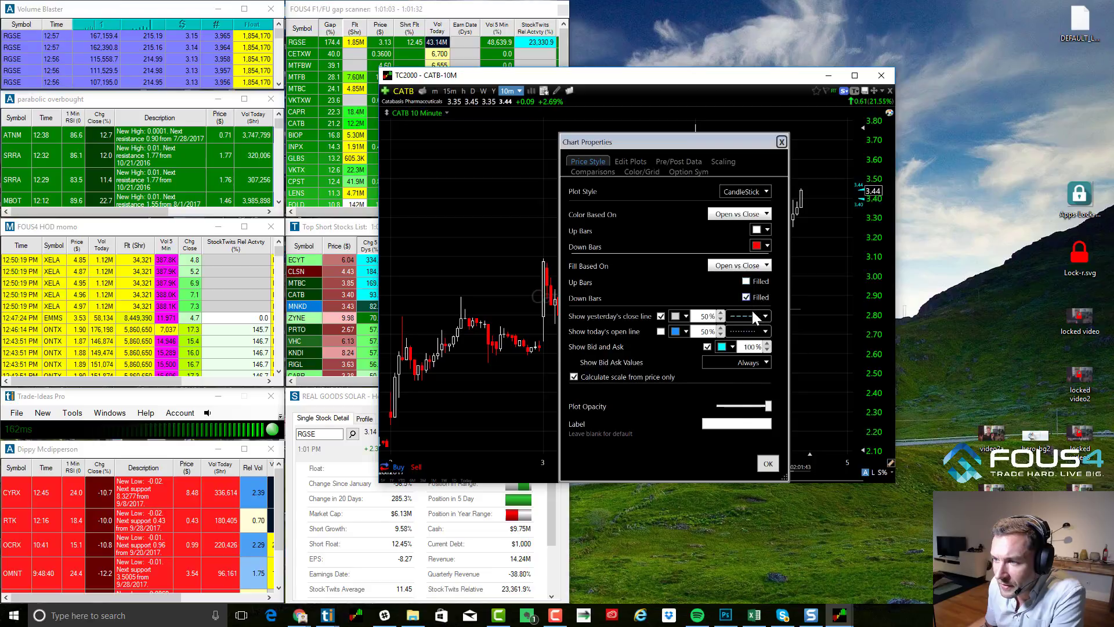
# Review the chart's edit plots, pre/post data, scaling and comparison settings, and enable the gradient background.
pyautogui.click(631, 162)
pyautogui.click(675, 161)
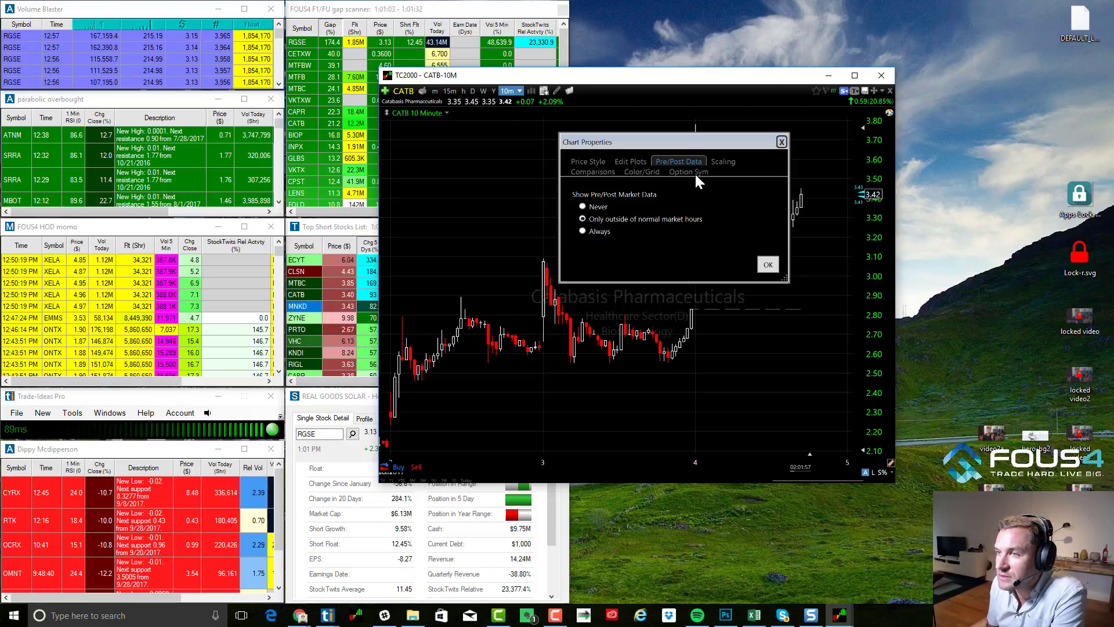
pyautogui.click(726, 162)
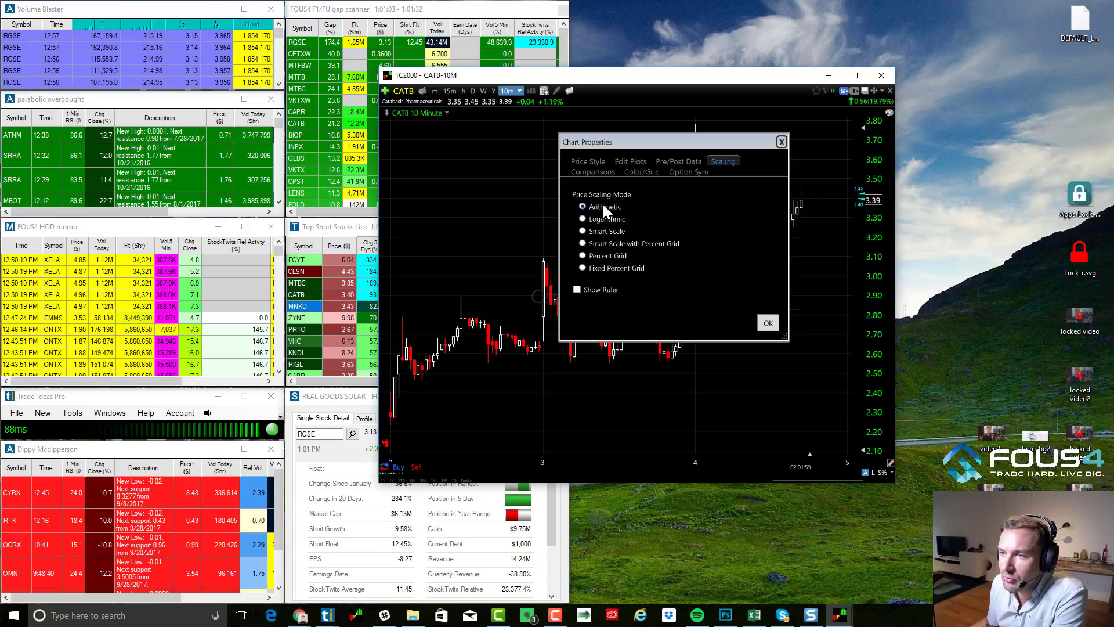
pyautogui.click(603, 173)
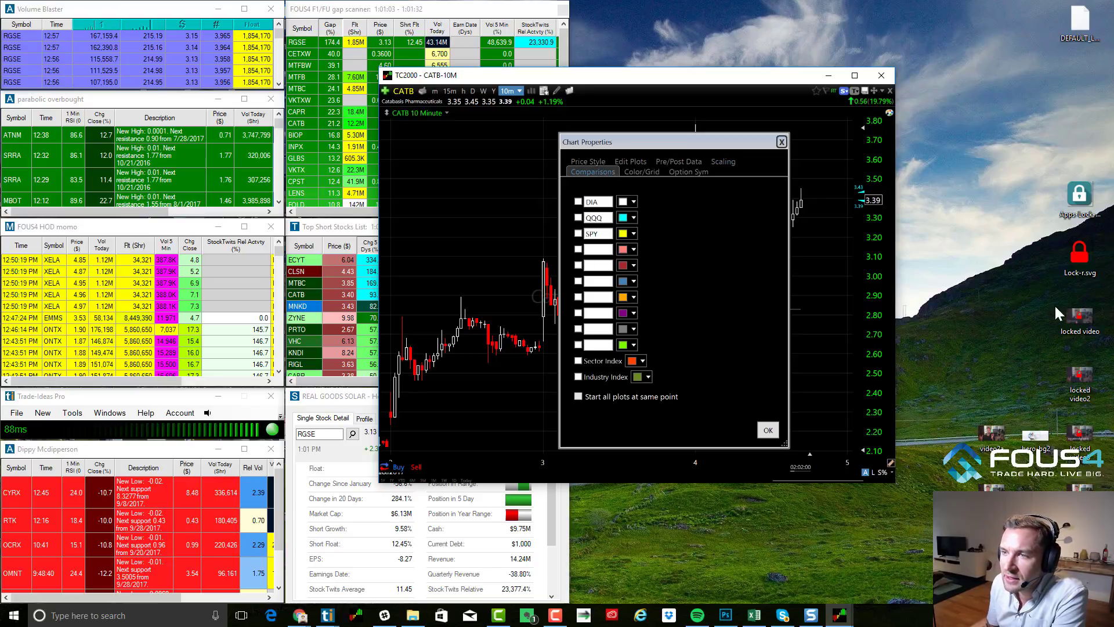
pyautogui.click(643, 171)
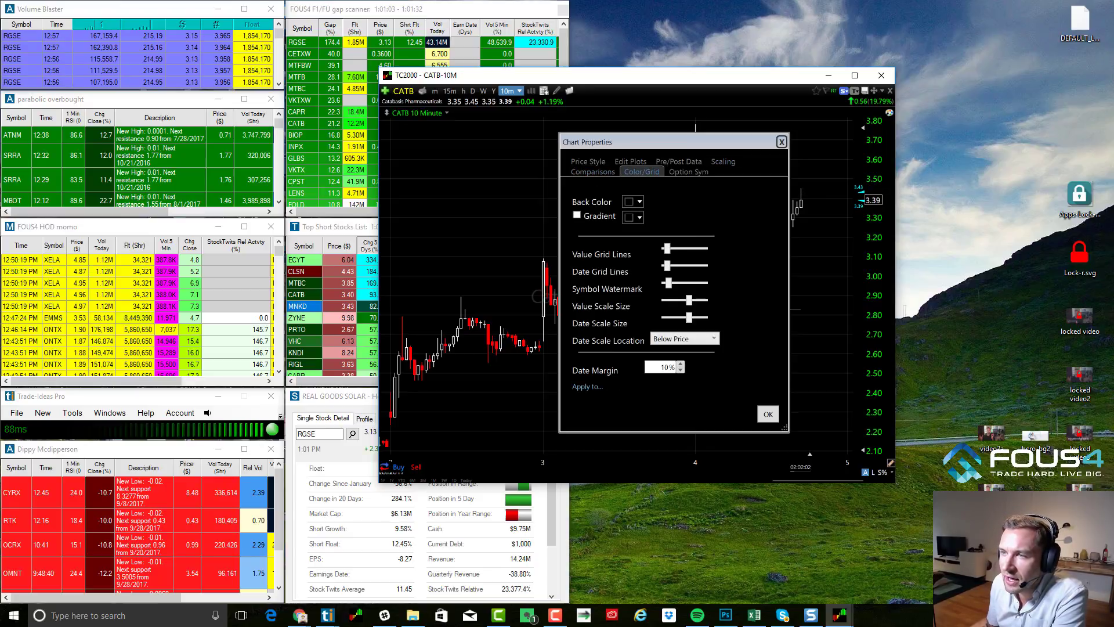
pyautogui.click(577, 215)
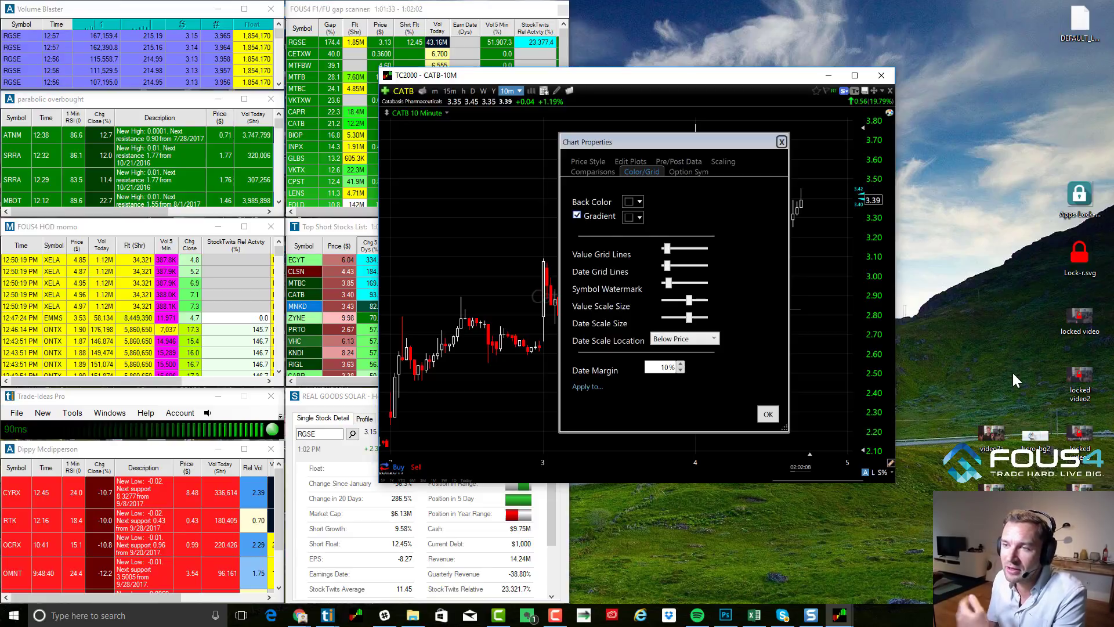
# Set the chart's background gradient color to dark gray, and reposition and enlarge the floating CATB chart window.
pyautogui.click(639, 217)
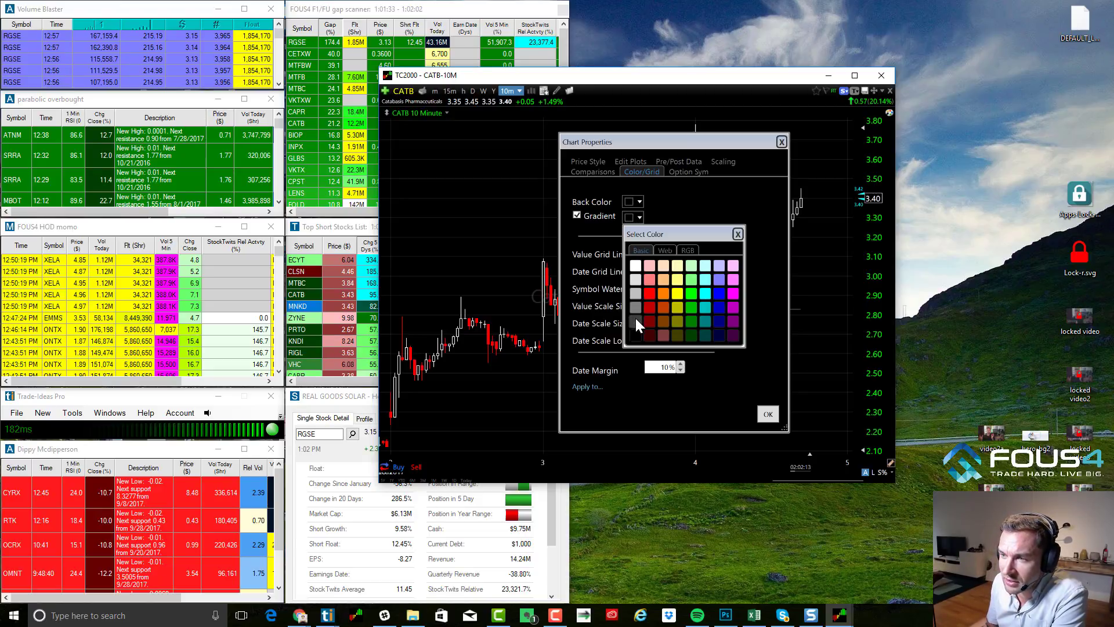
pyautogui.click(635, 320)
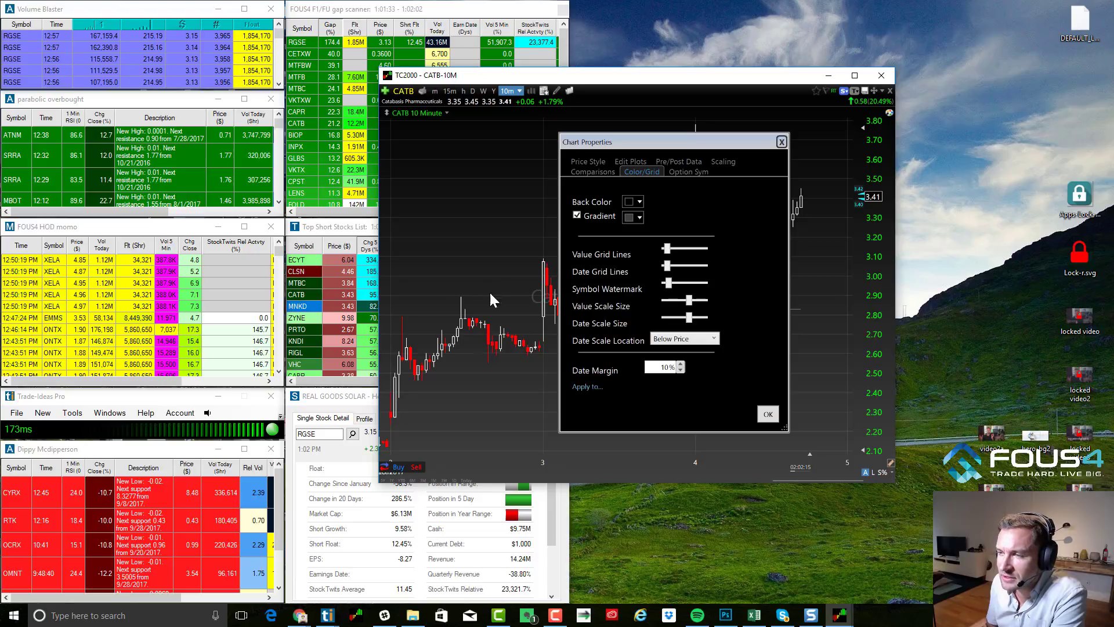
pyautogui.moveTo(644, 144); pyautogui.dragTo(683, 137)
pyautogui.moveTo(586, 81); pyautogui.dragTo(398, 48)
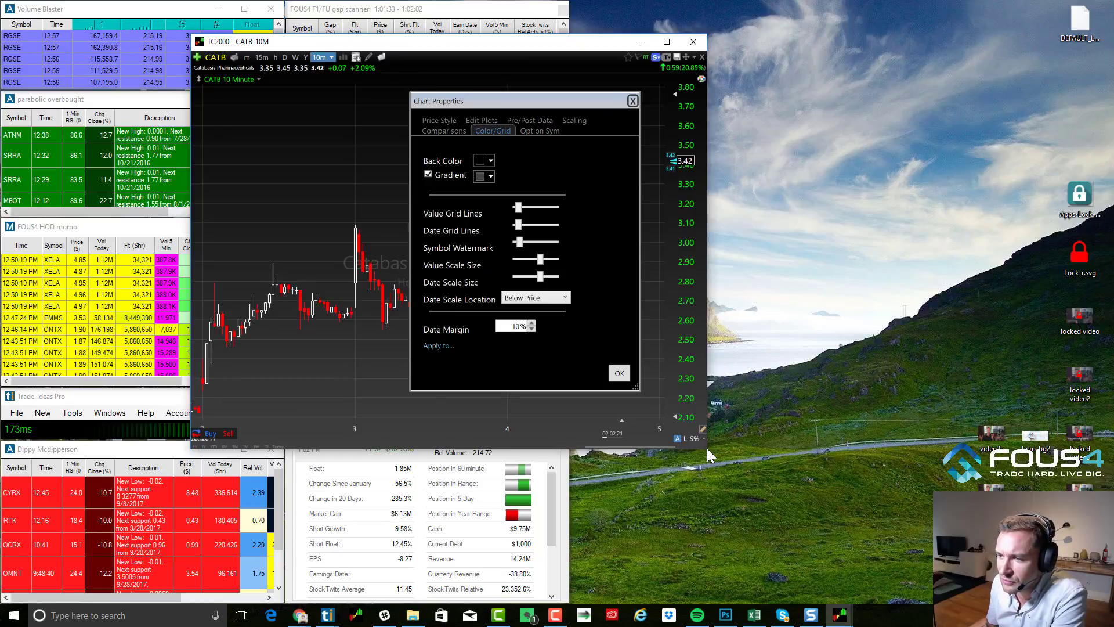
pyautogui.moveTo(706, 448); pyautogui.dragTo(958, 561)
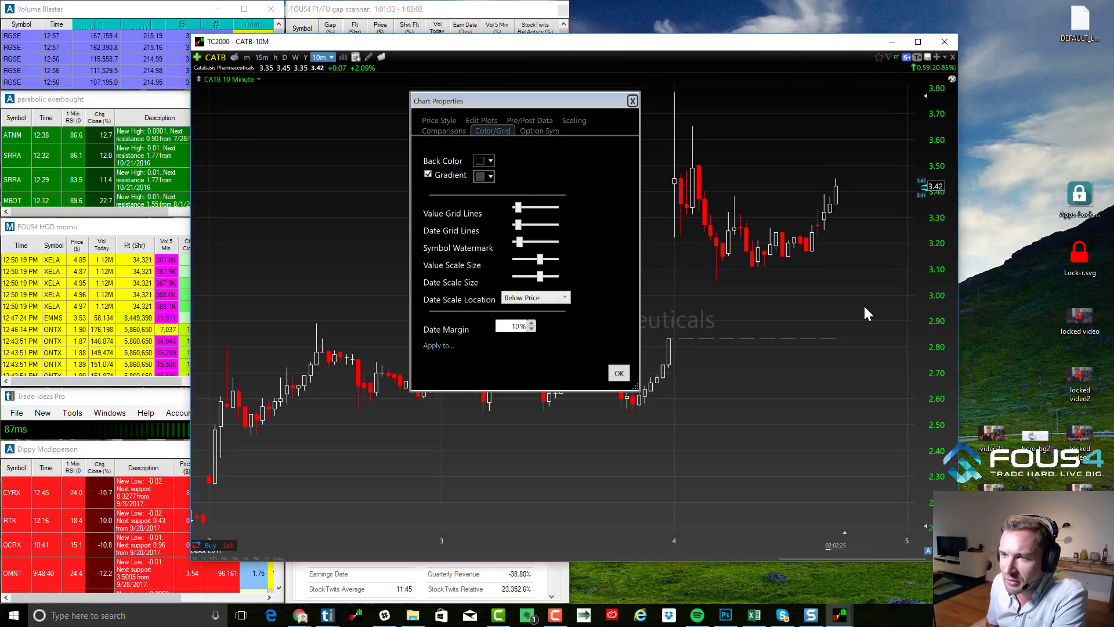
pyautogui.click(490, 177)
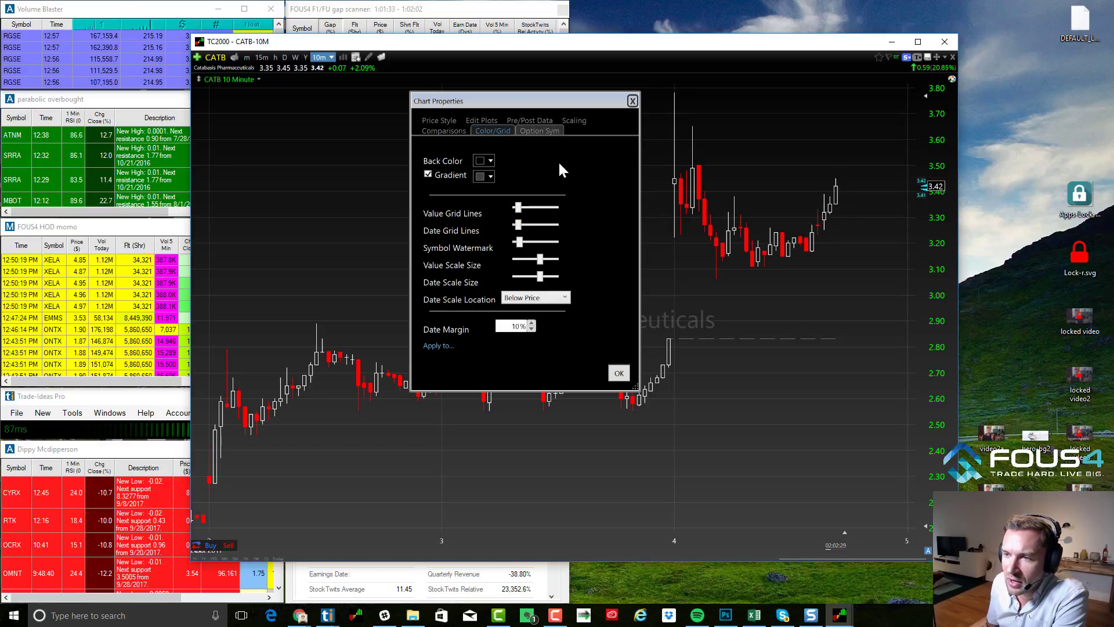
pyautogui.click(619, 373)
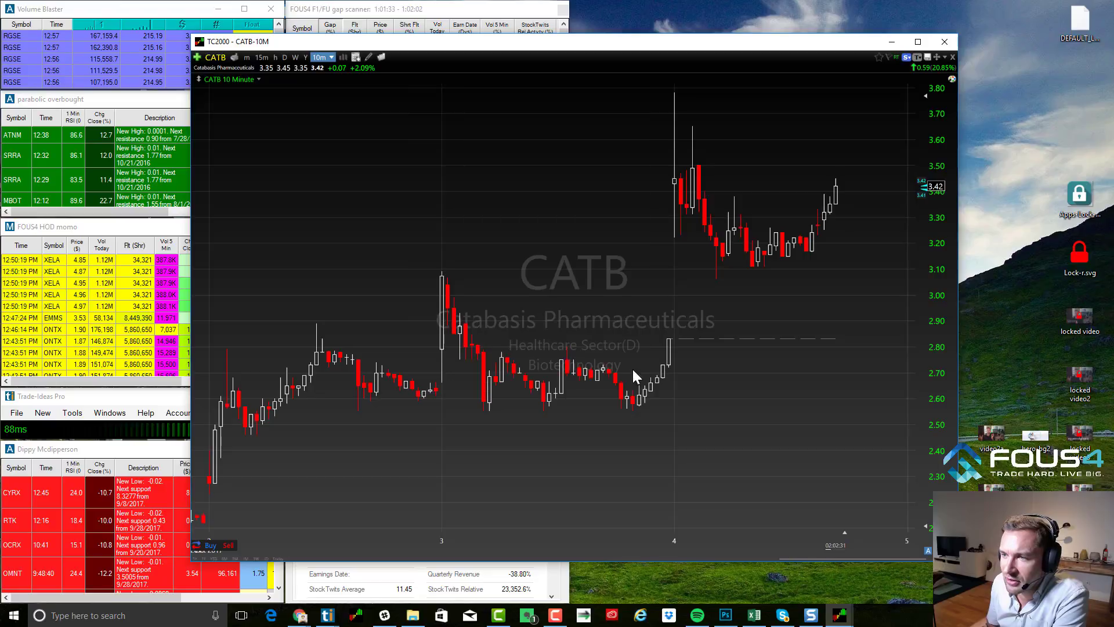
# Find the Volume indicator with the search term "volum" and add it as a plot to the CATB chart.
pyautogui.scroll(-5, 633, 226)
pyautogui.scroll(-2, 639, 228)
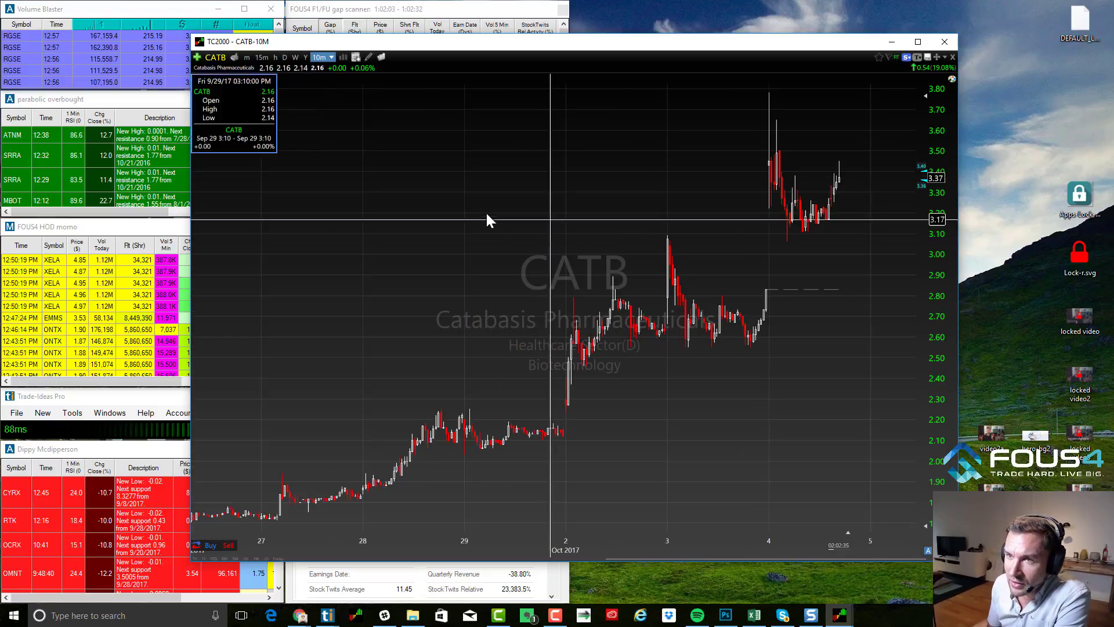
pyautogui.scroll(2, 477, 217)
pyautogui.scroll(2, 477, 216)
pyautogui.rightClick(489, 178)
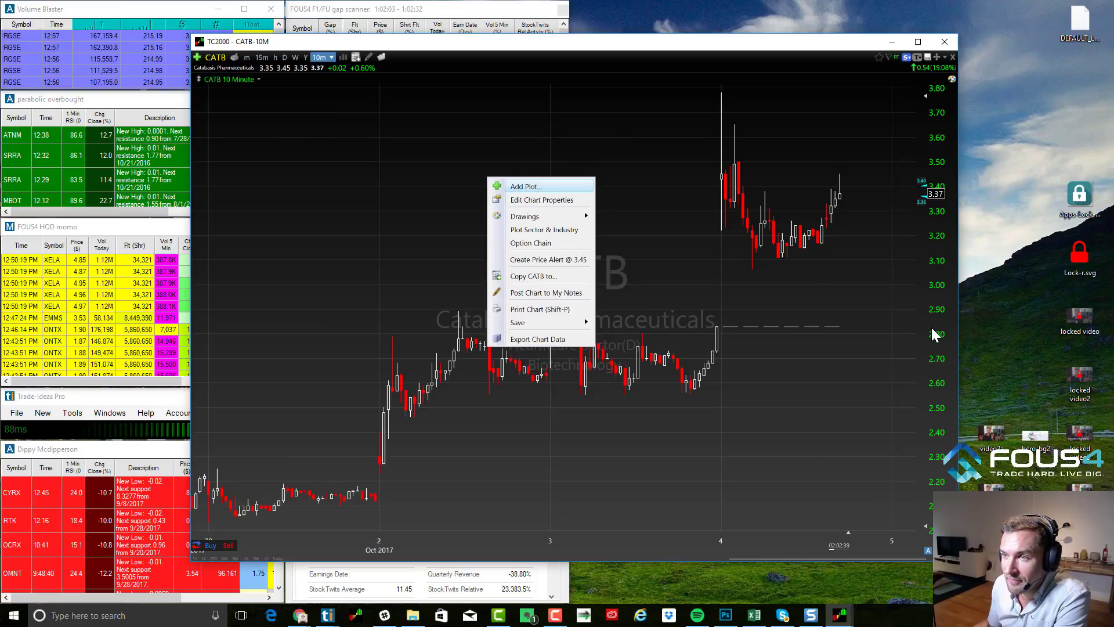
pyautogui.click(534, 192)
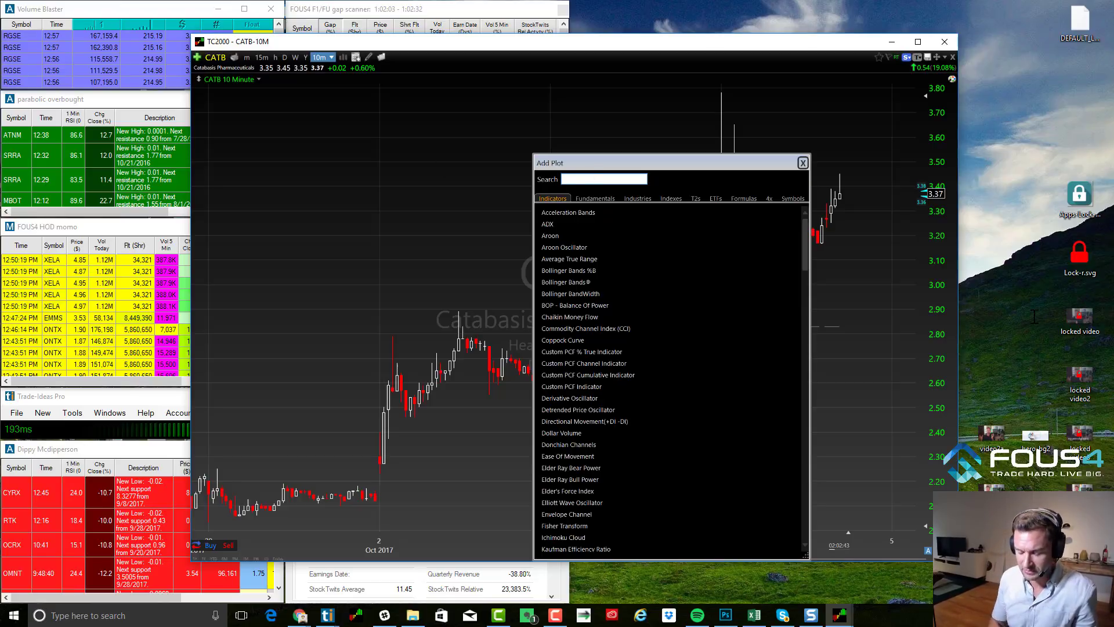
pyautogui.write('volum')
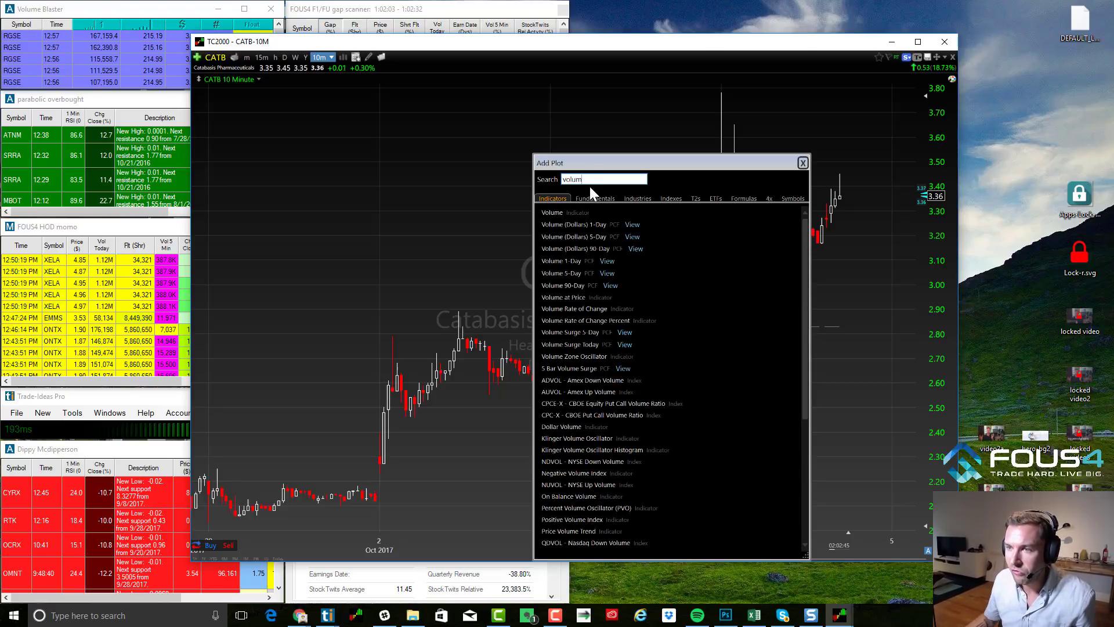
pyautogui.click(579, 215)
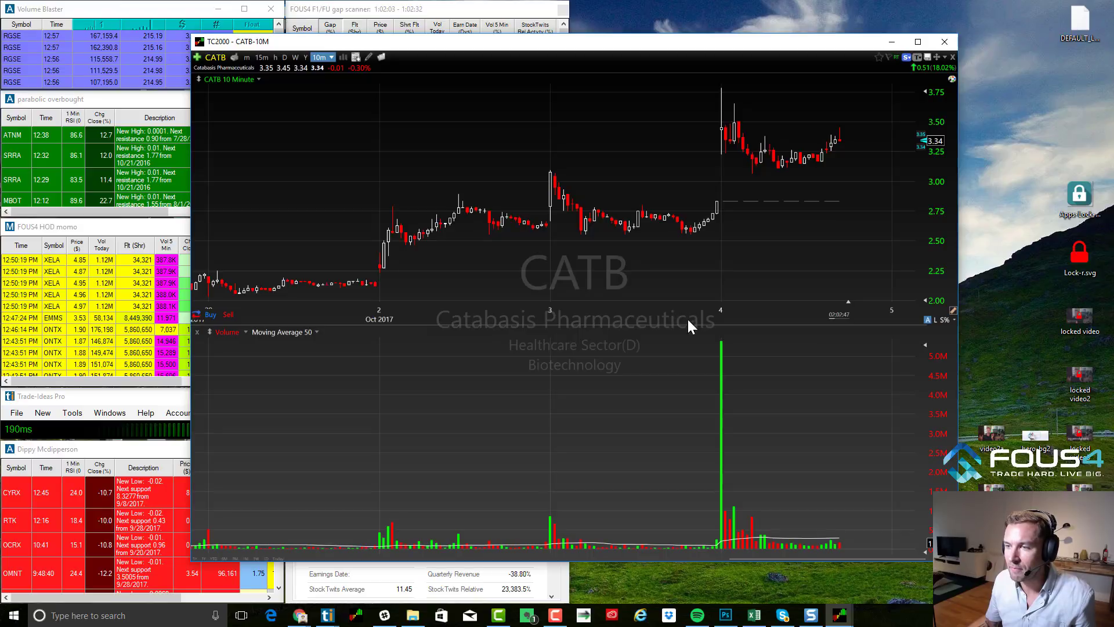
# Shrink the volume pane's height to give the CATB price pane more room.
pyautogui.moveTo(699, 331); pyautogui.dragTo(690, 435)
pyautogui.scroll(3, 716, 520)
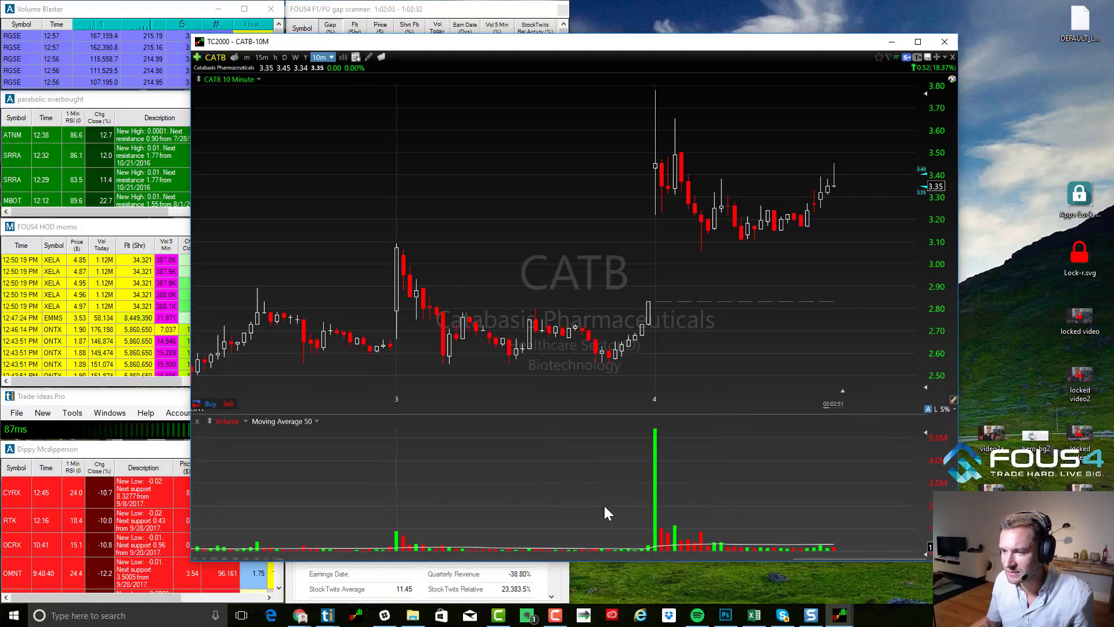
pyautogui.scroll(-5, 803, 529)
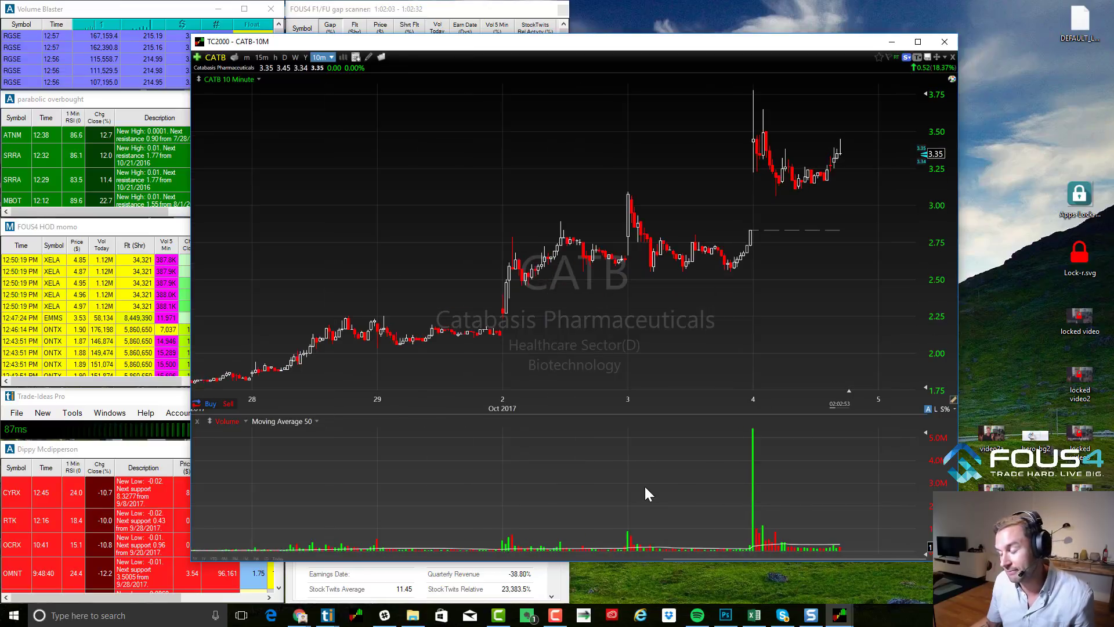
# Color the volume plot's up bars cyan and its down bars magenta.
pyautogui.rightClick(733, 408)
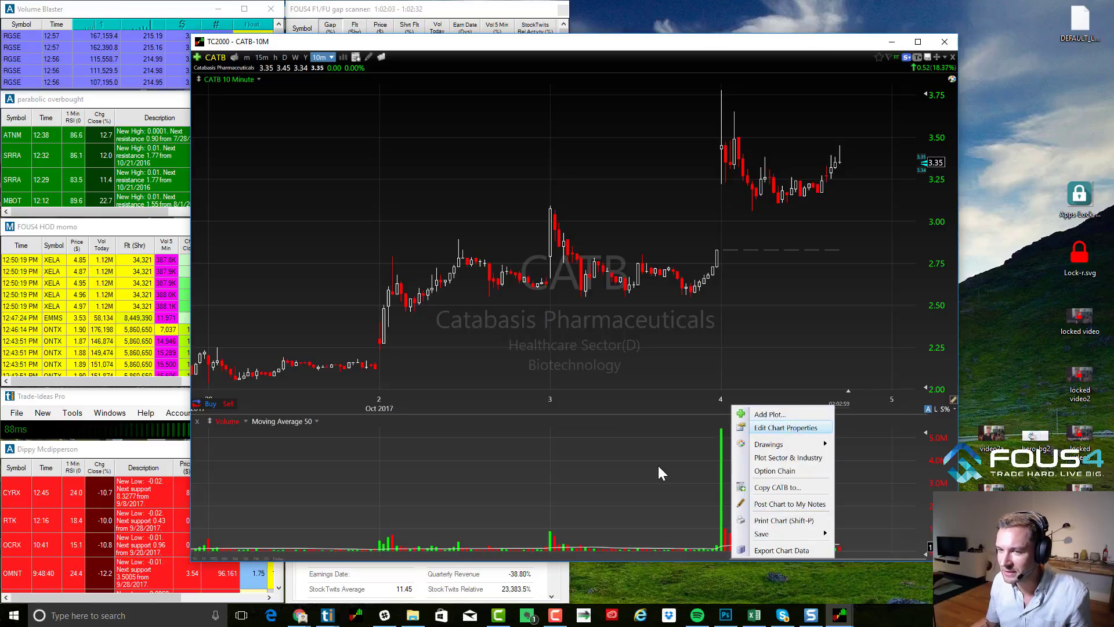
pyautogui.click(219, 438)
pyautogui.rightClick(237, 422)
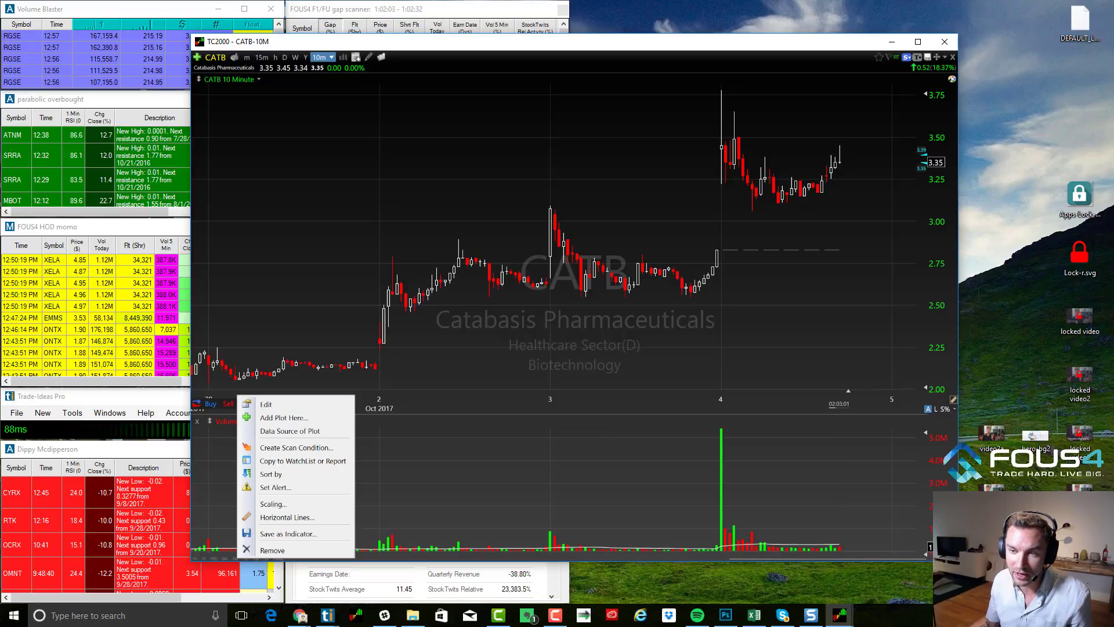
pyautogui.click(276, 407)
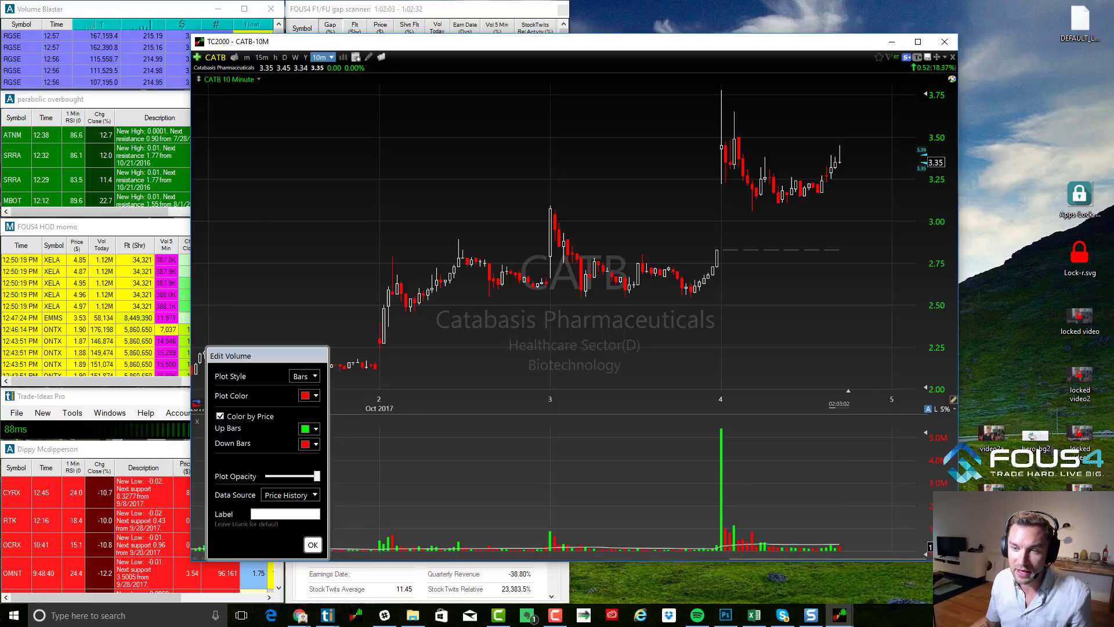
pyautogui.click(311, 430)
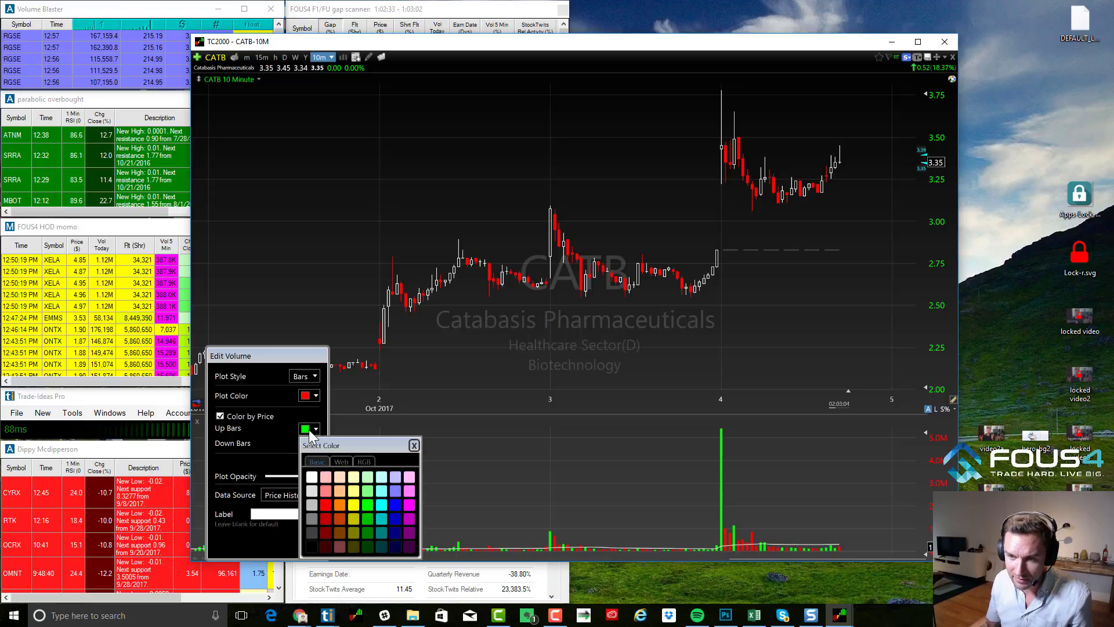
pyautogui.click(383, 505)
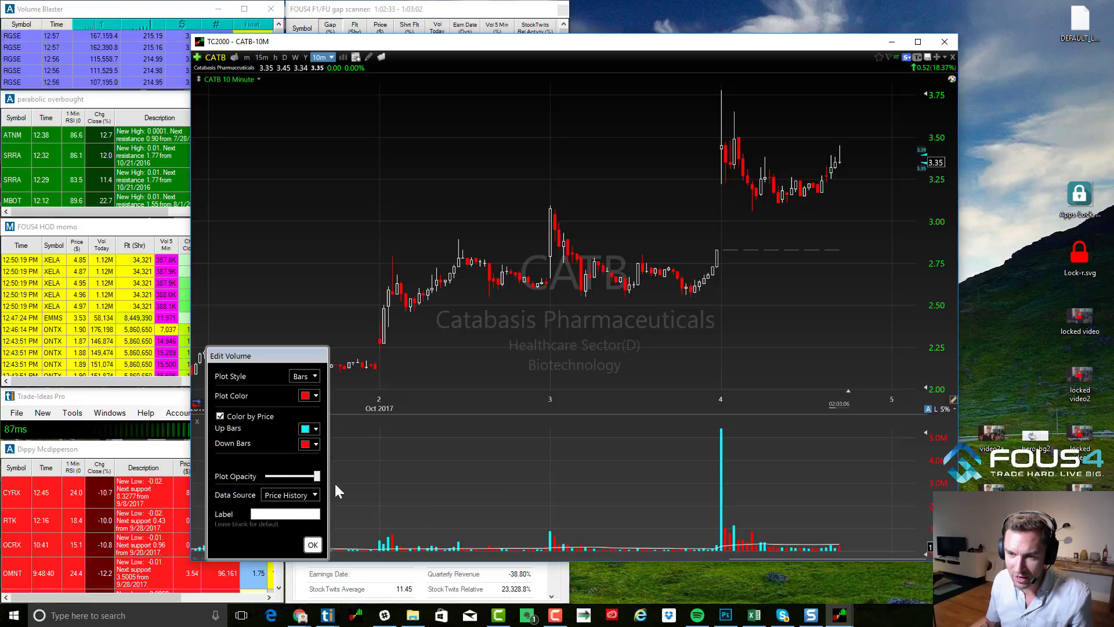
pyautogui.click(308, 444)
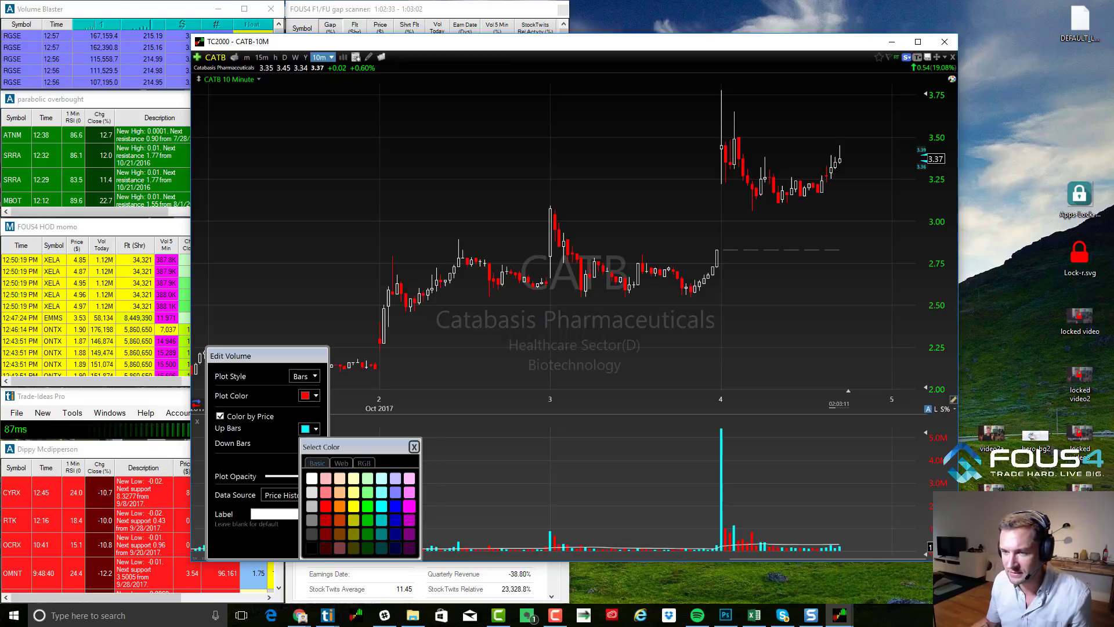
pyautogui.click(409, 507)
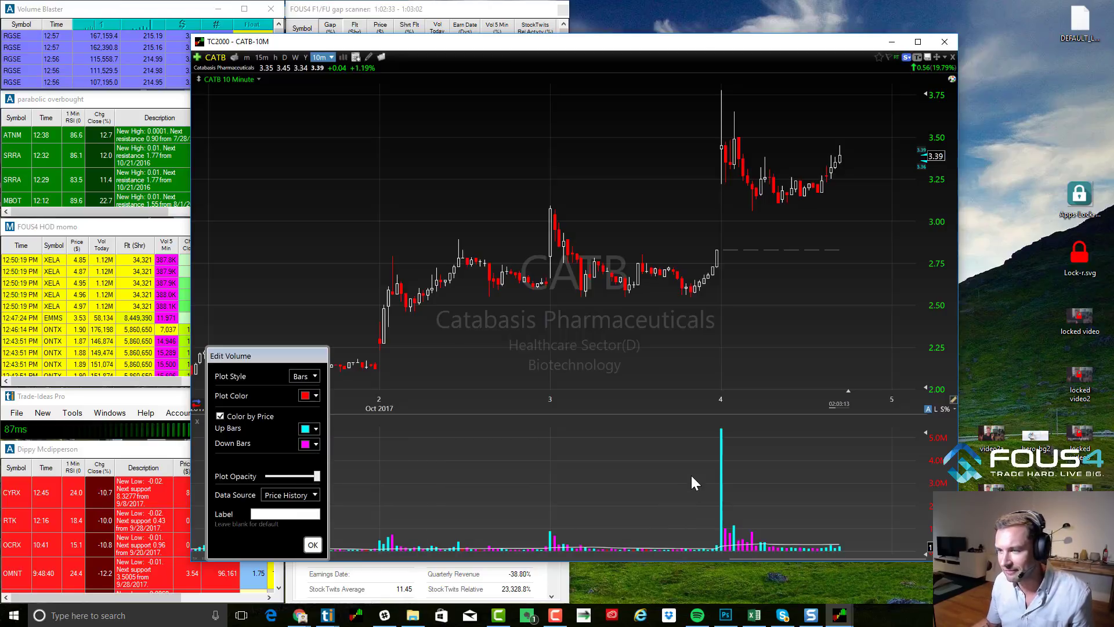
pyautogui.click(313, 544)
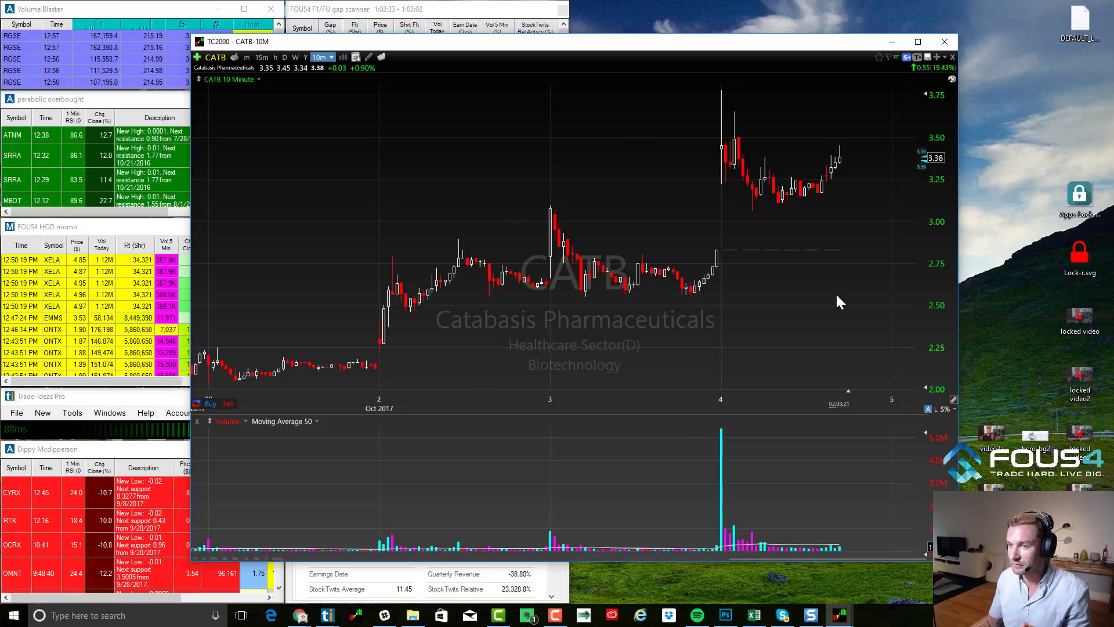
# Try adding an exponential moving average to the volume pane's Moving Average 50, and remove the added plot.
pyautogui.rightClick(492, 142)
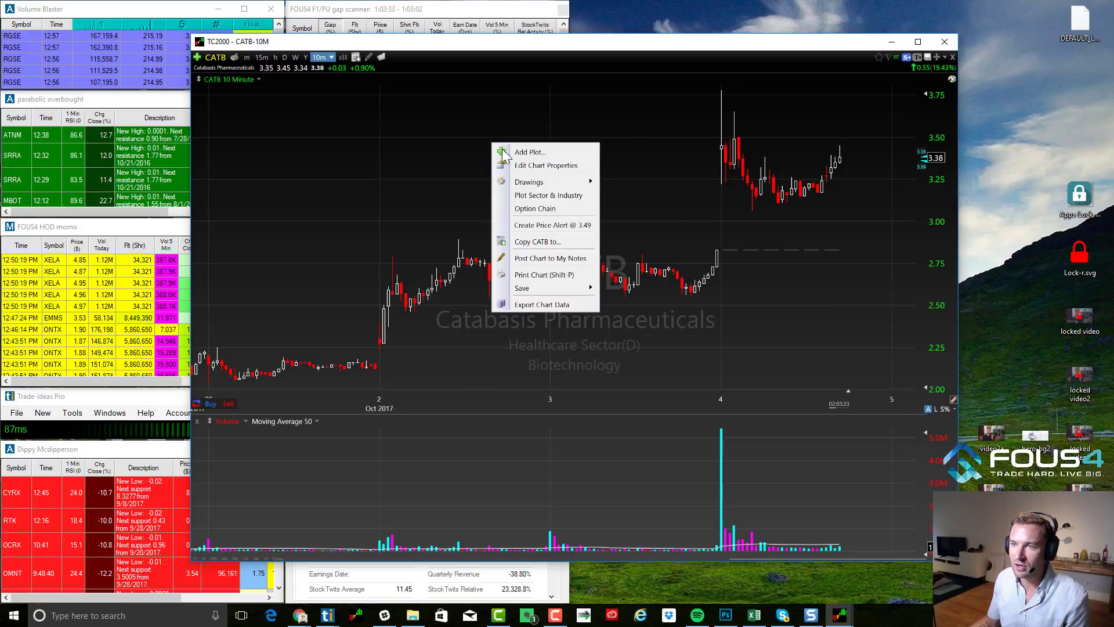
pyautogui.click(535, 153)
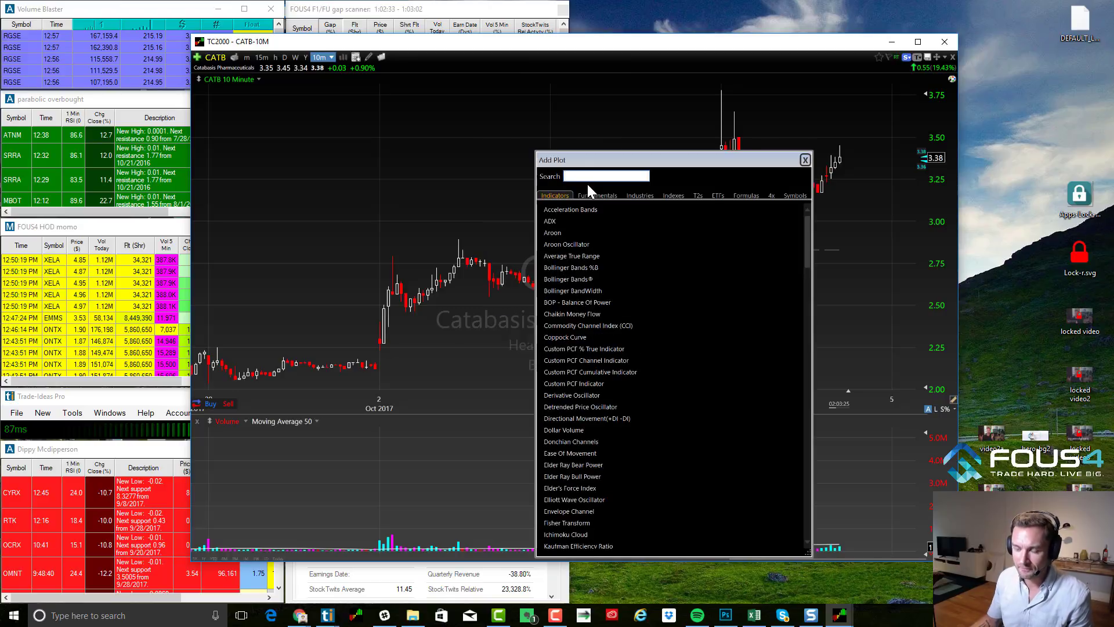
pyautogui.write('mov')
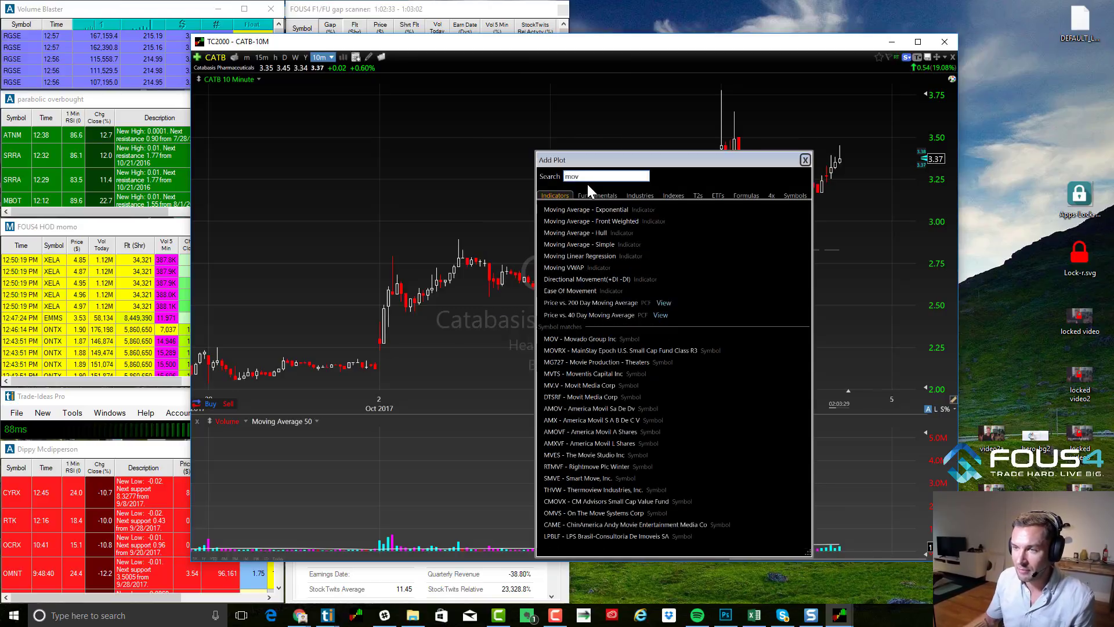
pyautogui.click(599, 212)
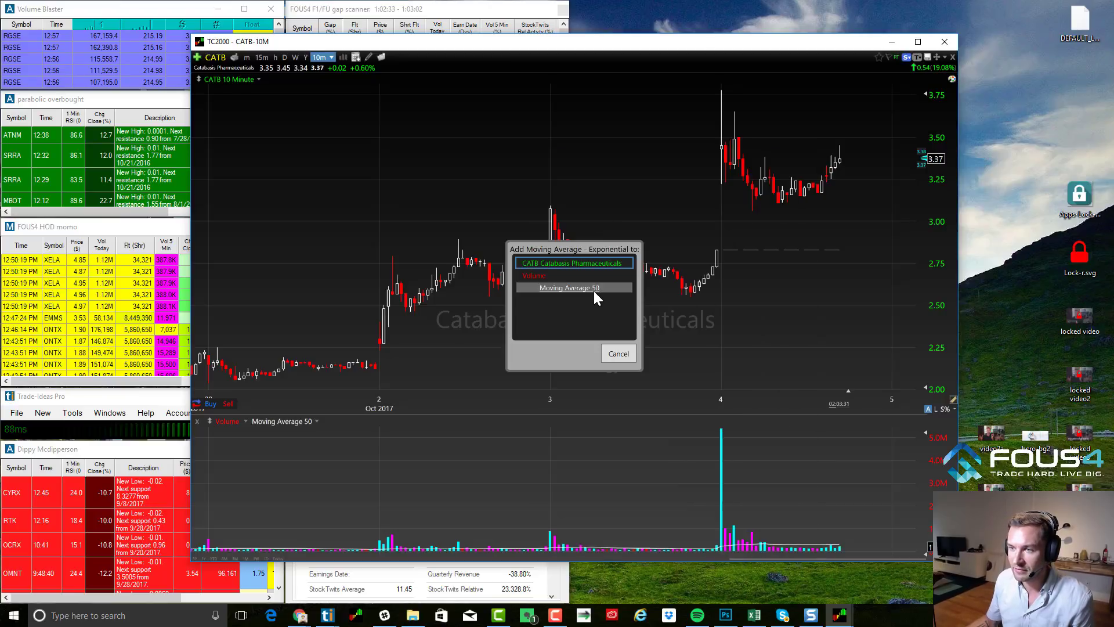
pyautogui.click(568, 287)
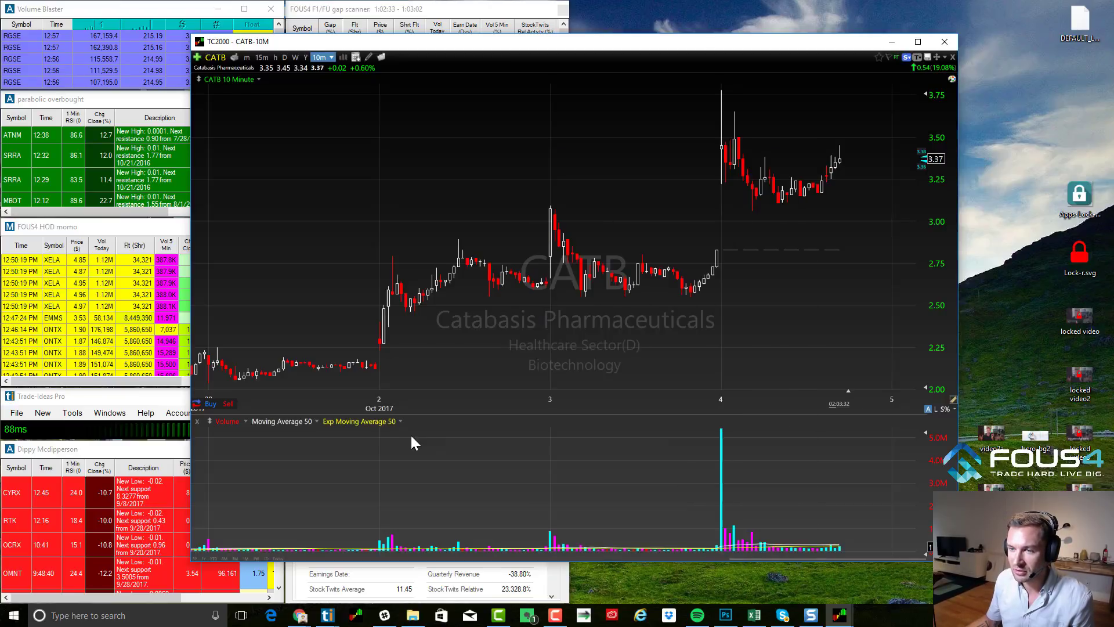
pyautogui.rightClick(376, 424)
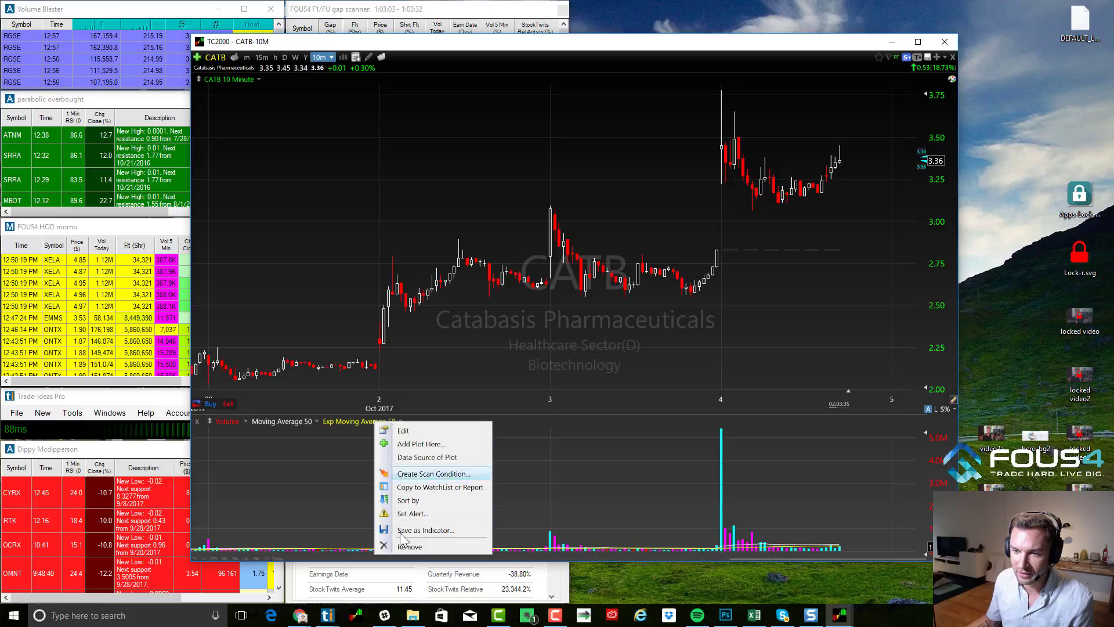
pyautogui.click(410, 546)
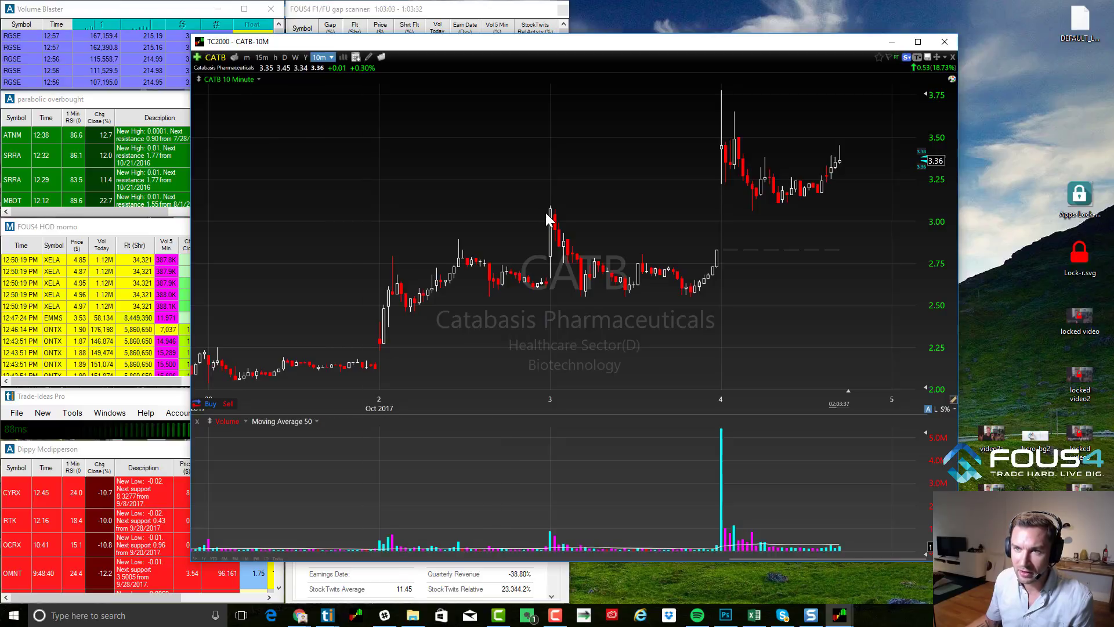
# Search the plots for "mov" and add Moving Average - Exponential to the CATB Catabasis Pharmaceuticals price plot.
pyautogui.rightClick(323, 128)
pyautogui.click(351, 135)
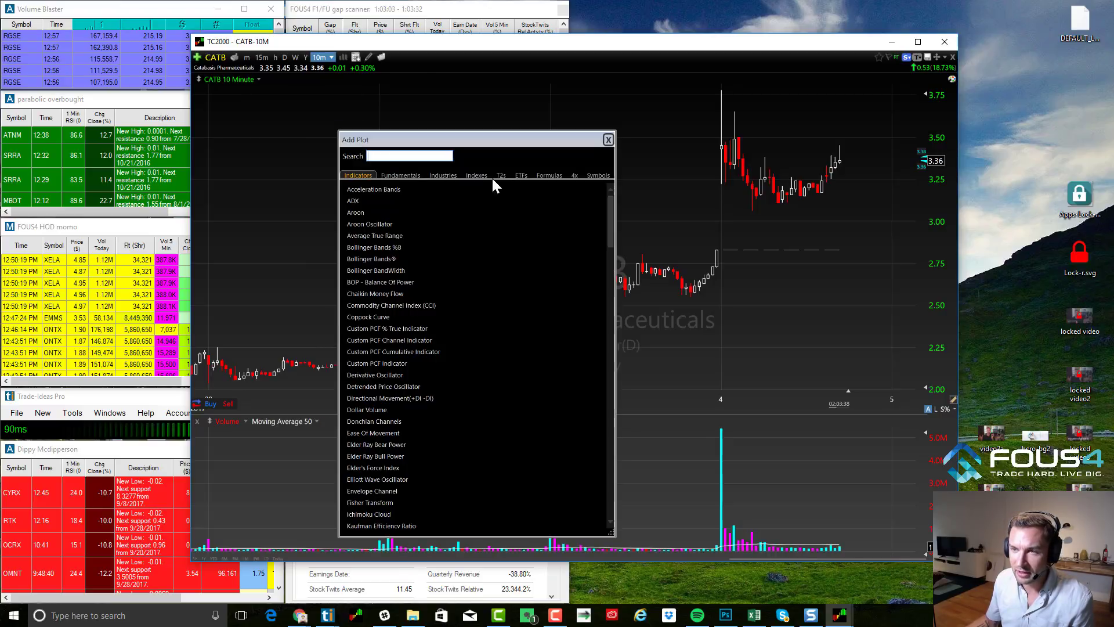
pyautogui.click(383, 156)
pyautogui.write('mov')
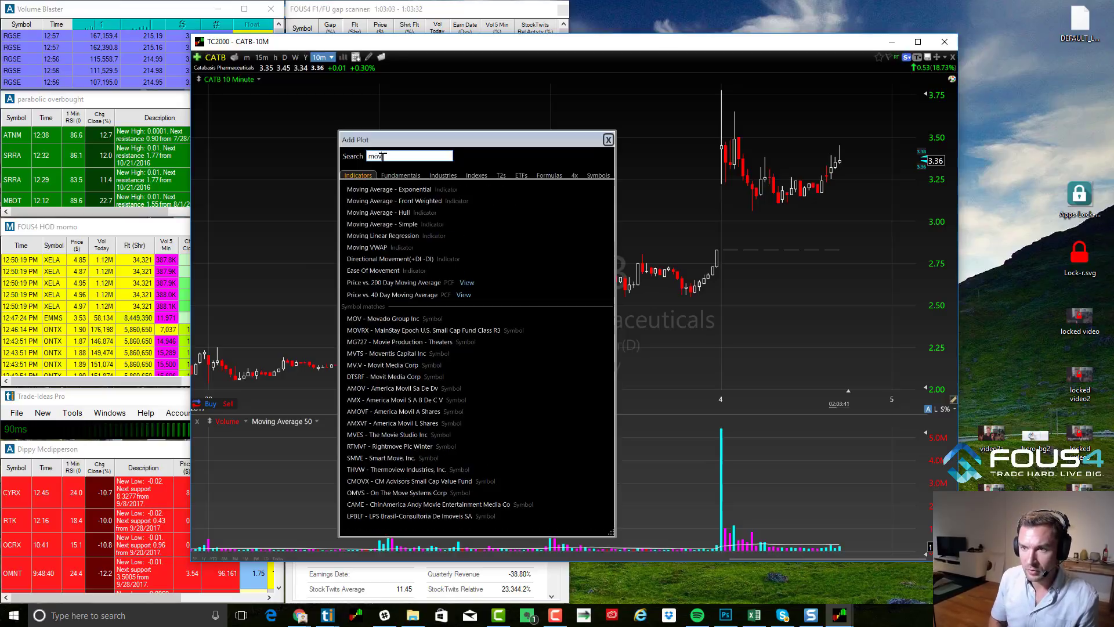
pyautogui.click(447, 189)
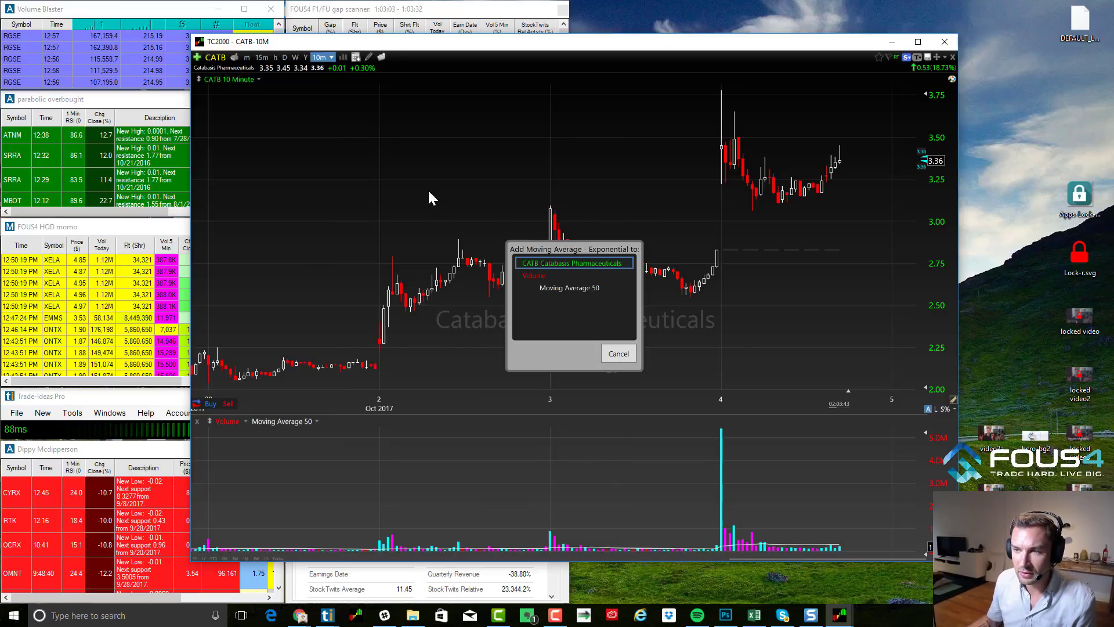
pyautogui.click(566, 262)
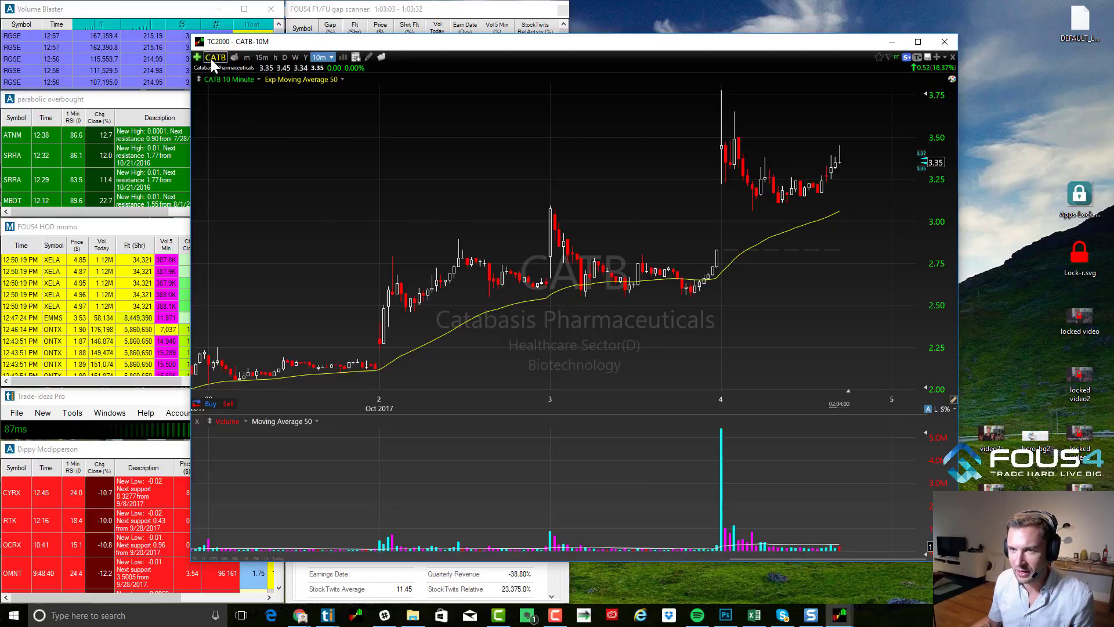
# Set the period of the price pane's exponential moving average to 13.
pyautogui.scroll(3, 563, 171)
pyautogui.scroll(-3, 735, 251)
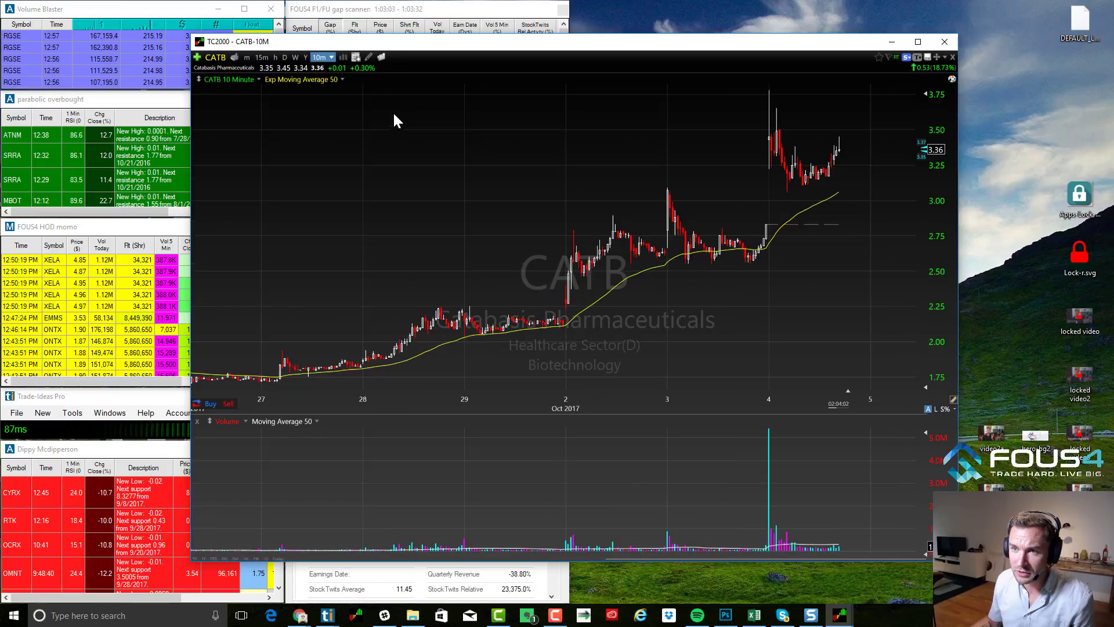
pyautogui.click(323, 80)
pyautogui.rightClick(319, 80)
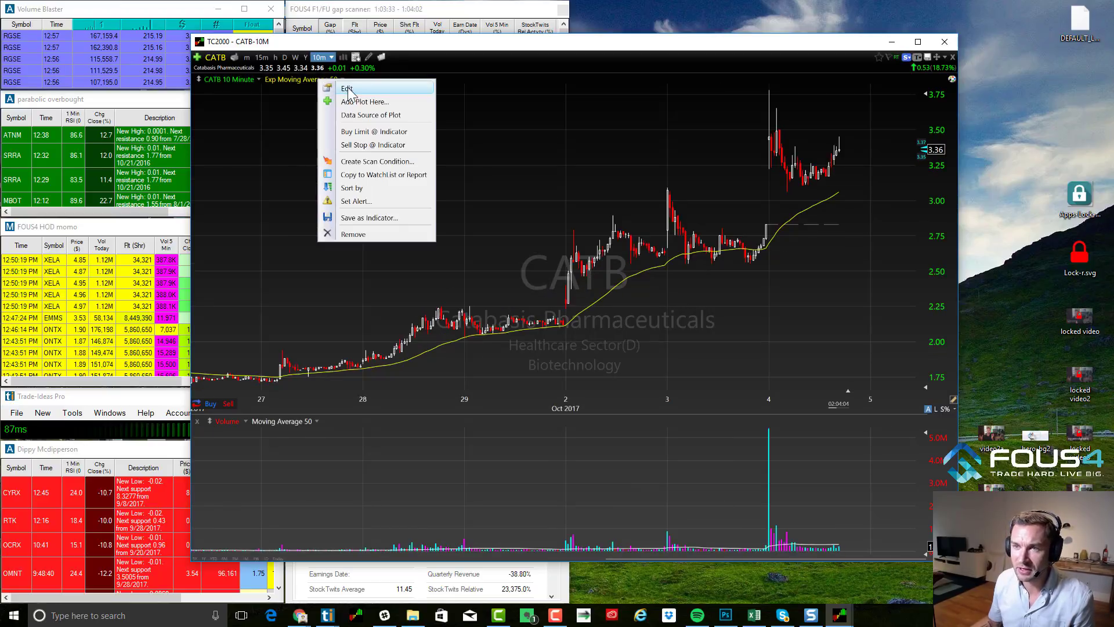
pyautogui.click(337, 88)
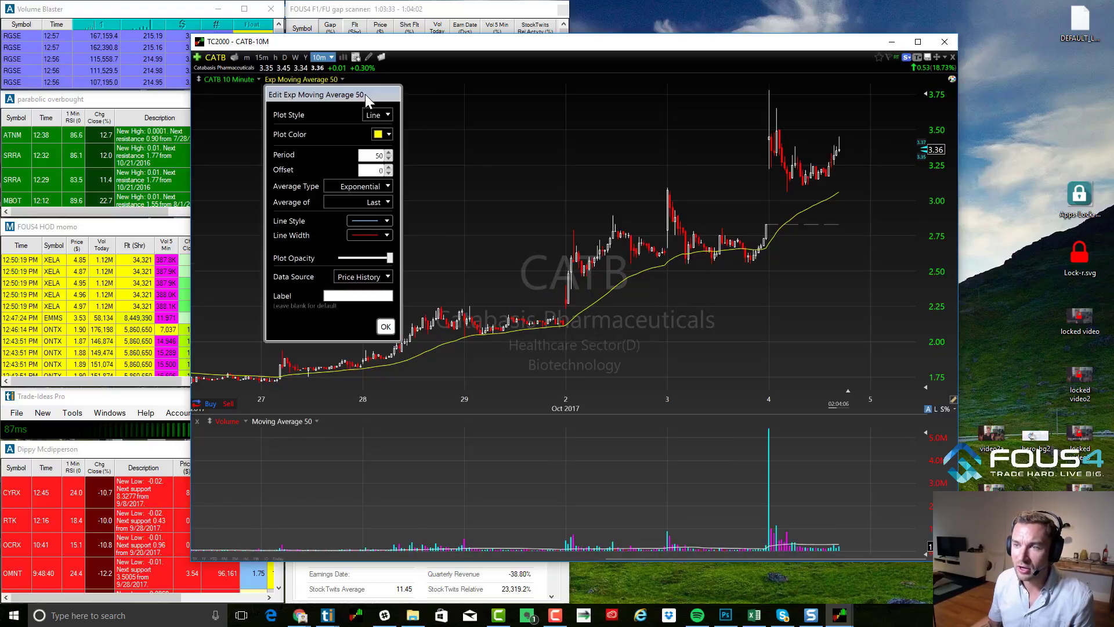
pyautogui.press('BackSpace')
pyautogui.press('BackSpace')
pyautogui.write('13')
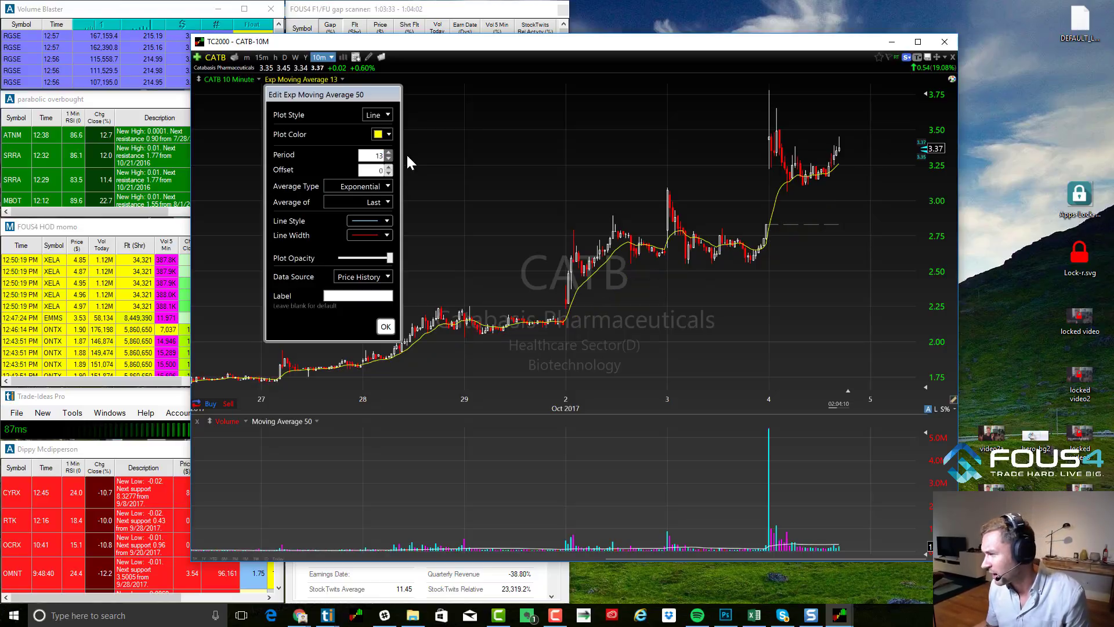
pyautogui.click(385, 327)
# Search the plots for "moving" and add Moving Average - Simple to the CATB Catabasis Pharmaceuticals price plot.
pyautogui.rightClick(290, 137)
pyautogui.click(311, 148)
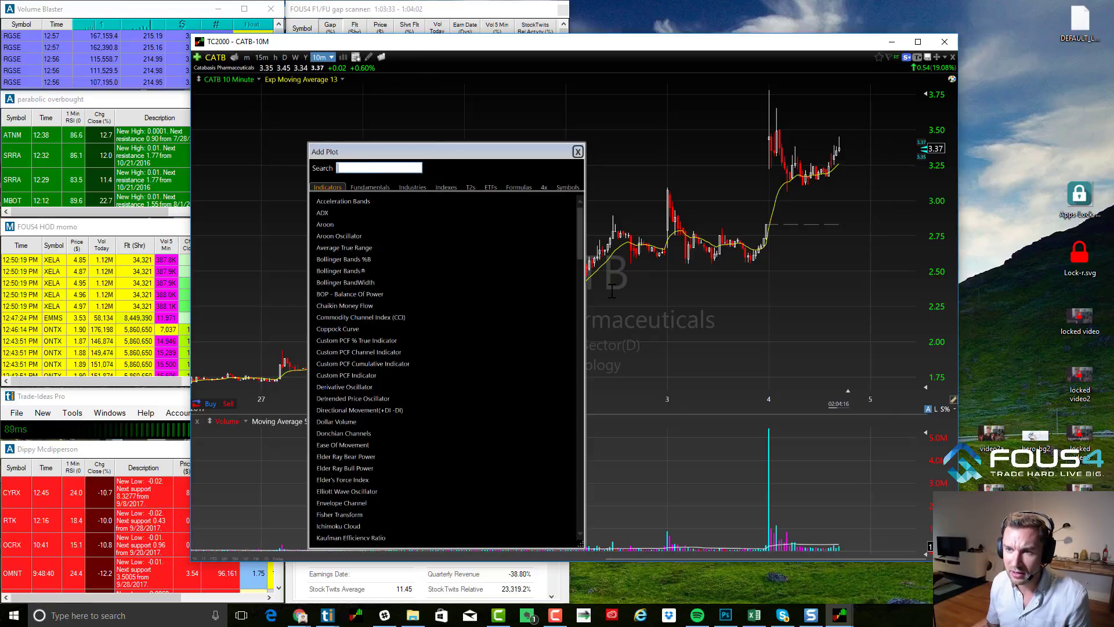
pyautogui.write('moving')
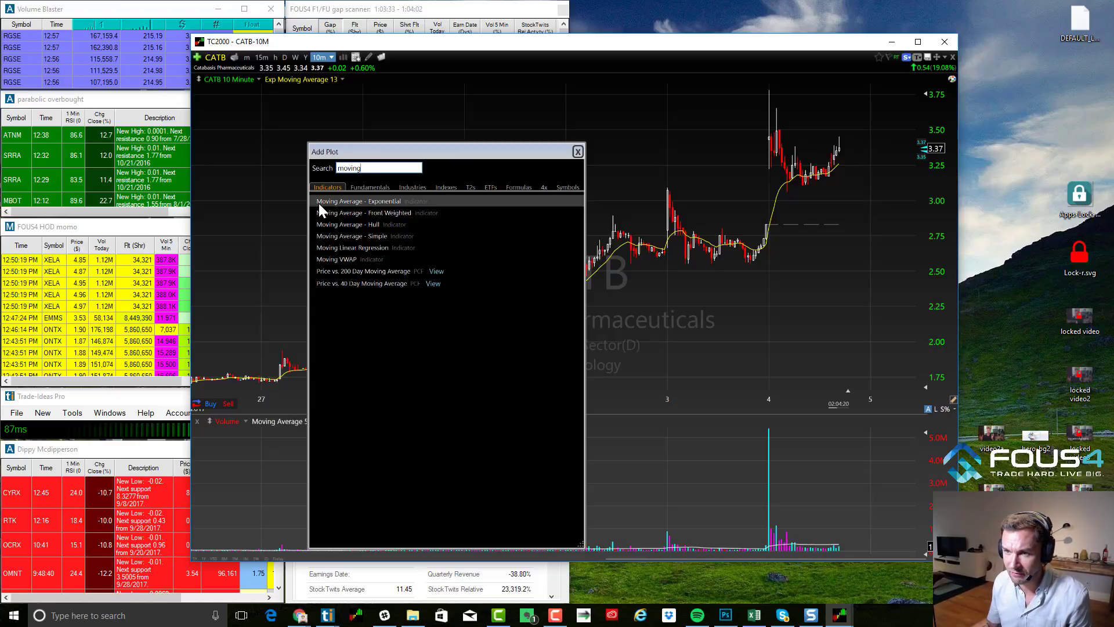
pyautogui.click(361, 235)
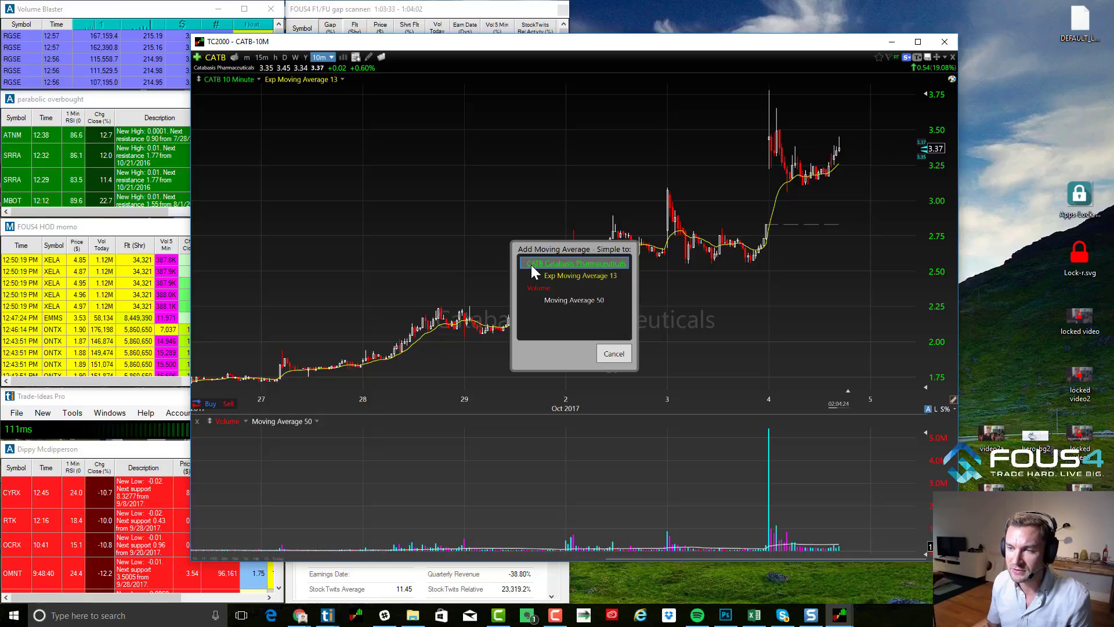
pyautogui.click(575, 264)
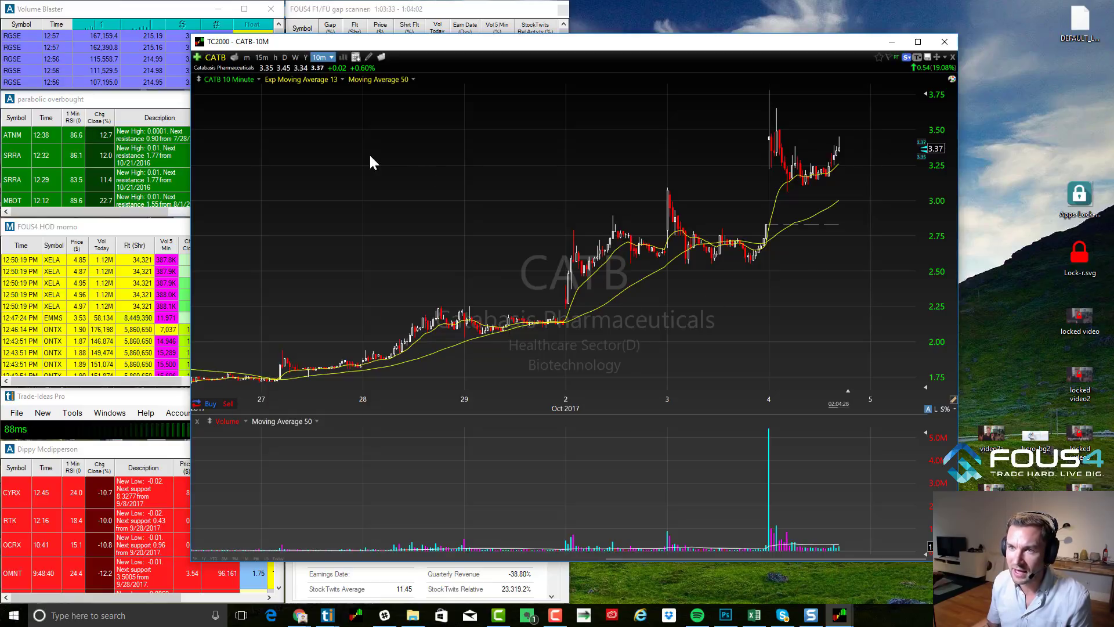
# Color the price pane's simple Moving Average 50 magenta.
pyautogui.rightClick(387, 82)
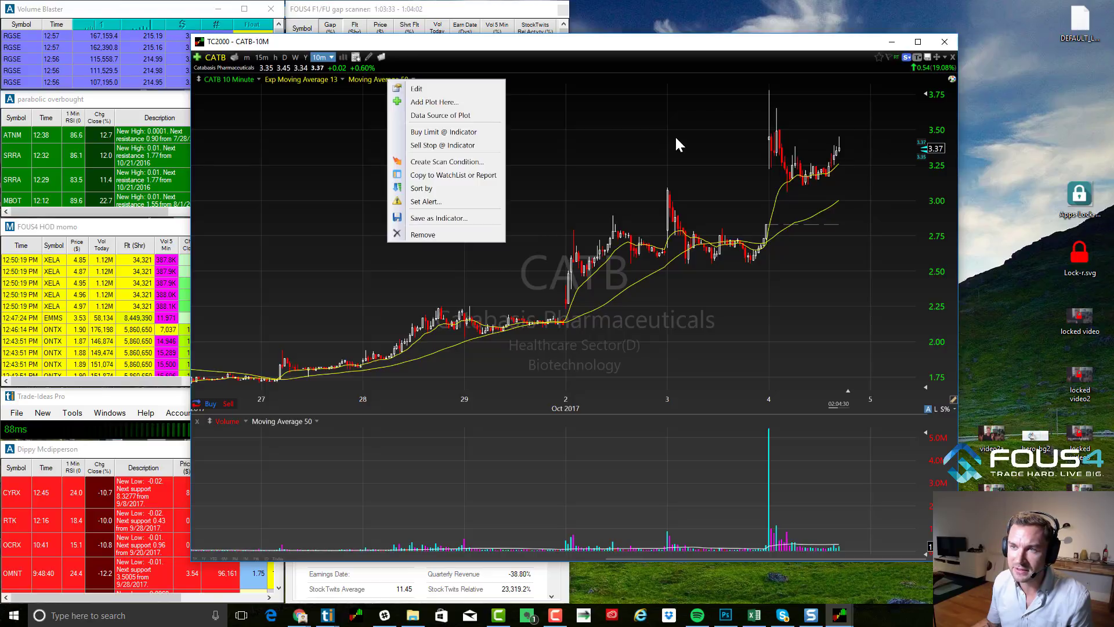
pyautogui.click(421, 91)
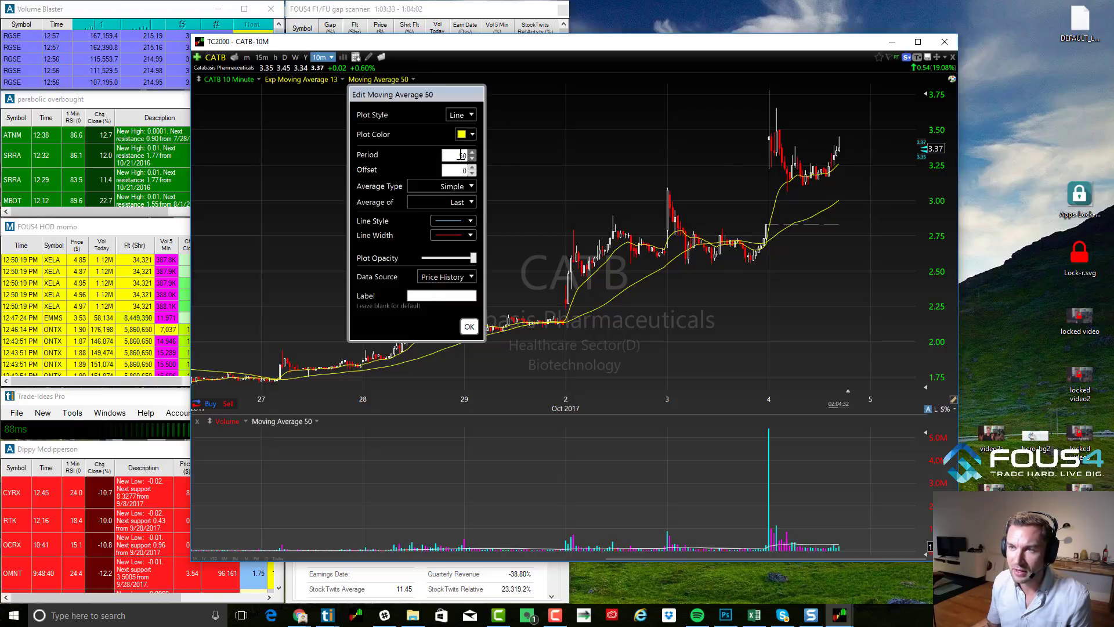
pyautogui.click(468, 134)
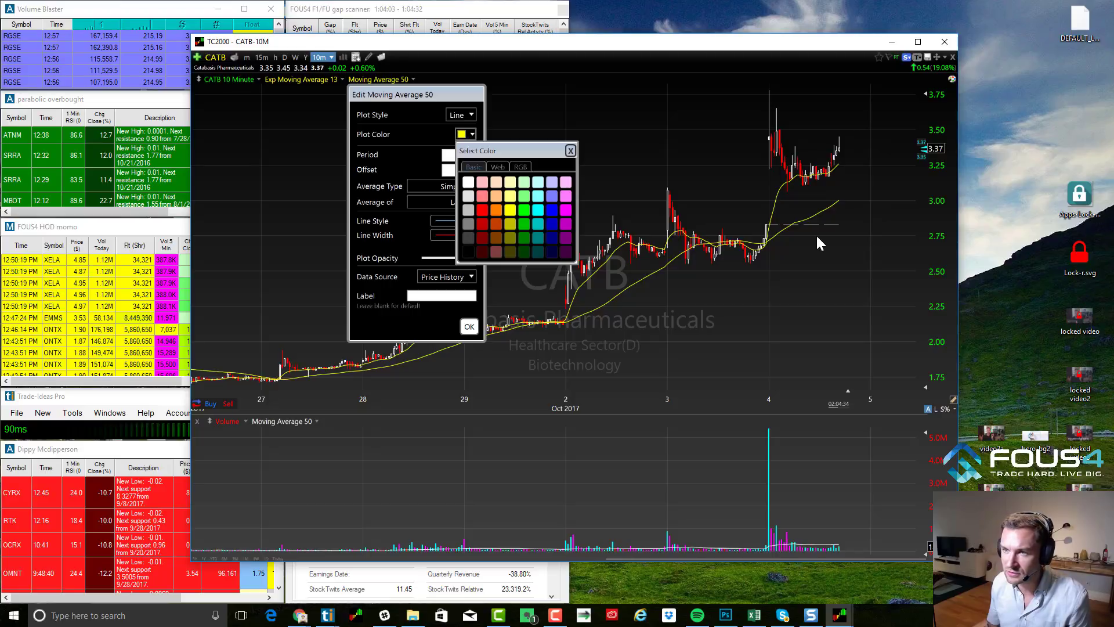
pyautogui.click(566, 211)
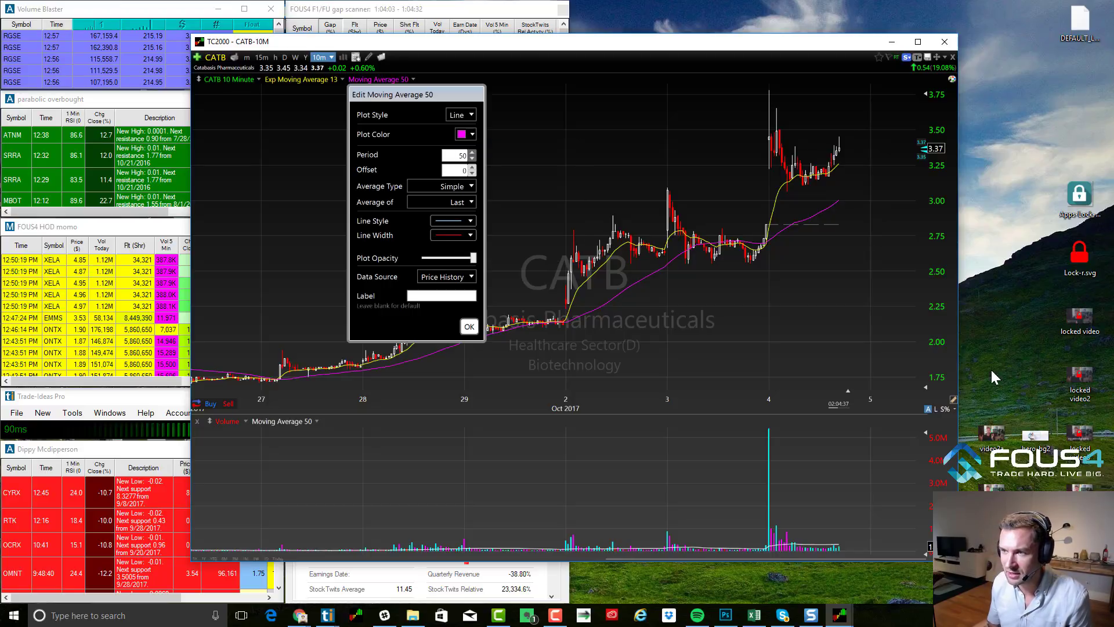
pyautogui.click(468, 327)
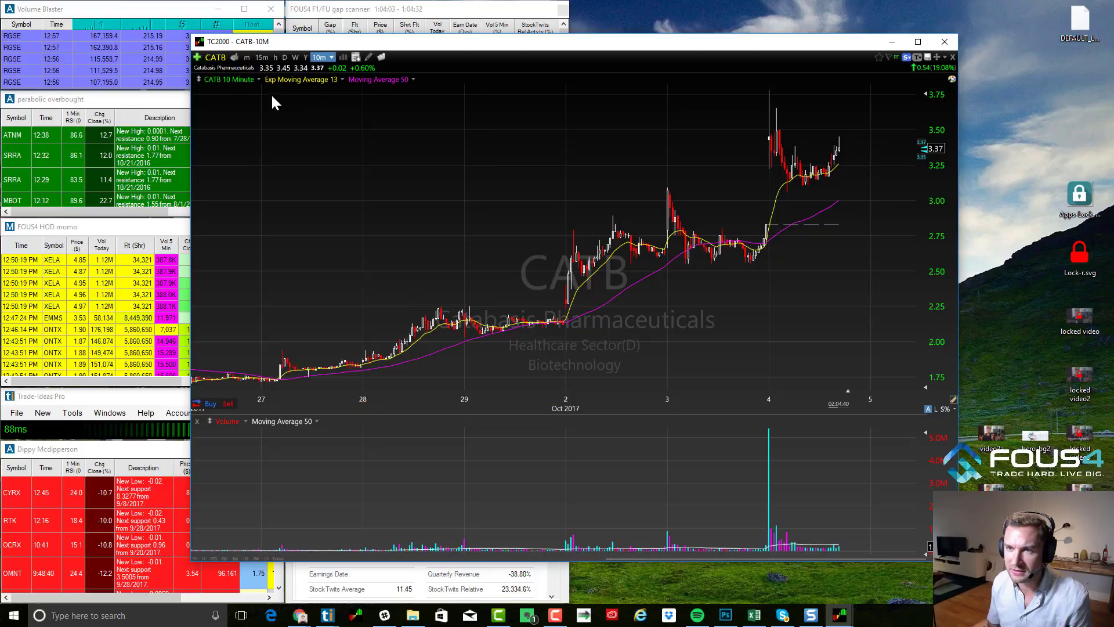
# Search the plots for "mov" and add a second Moving Average - Exponential to the CATB price plot.
pyautogui.click(197, 57)
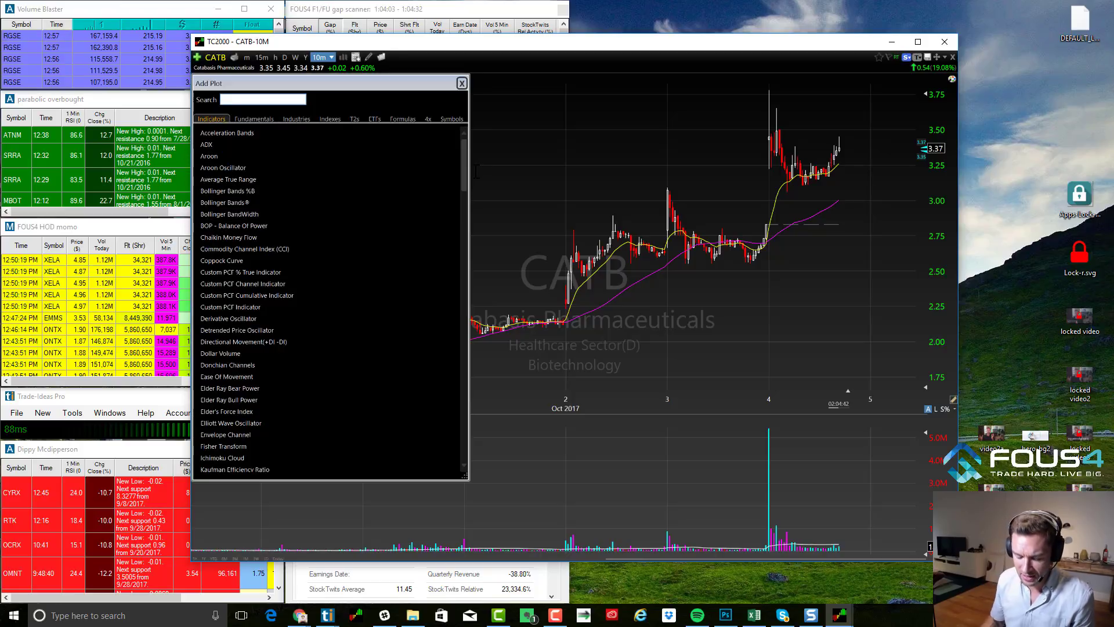
pyautogui.write('movb')
pyautogui.press('BackSpace')
pyautogui.click(277, 150)
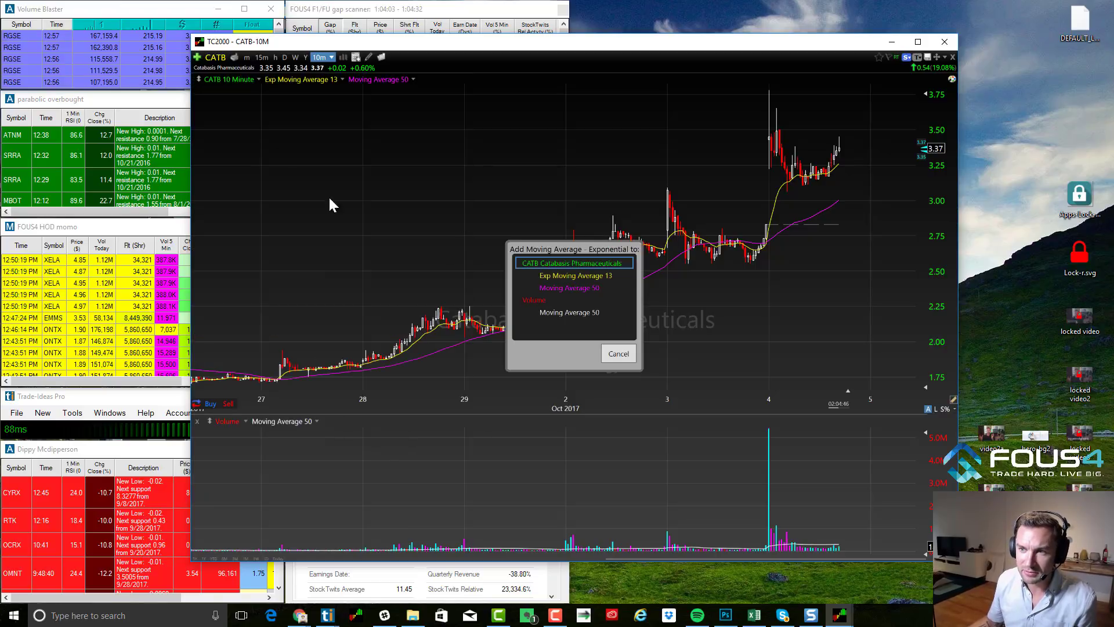
pyautogui.click(593, 264)
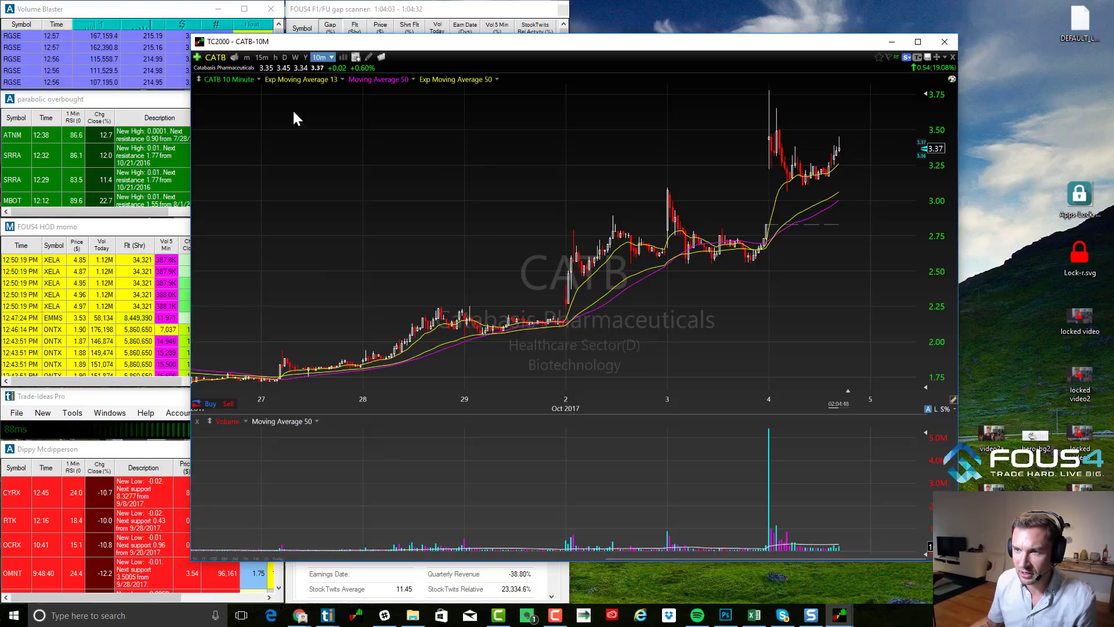
# Set the newly added exponential moving average's period to 200 and its plot color to cyan.
pyautogui.rightClick(474, 81)
pyautogui.click(492, 89)
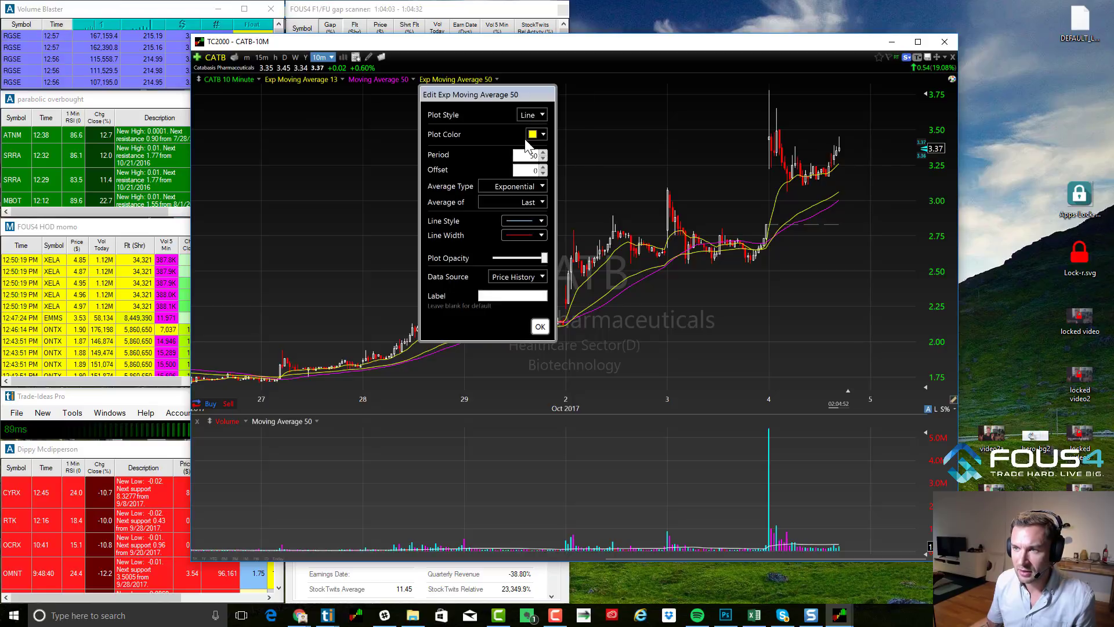
pyautogui.write('200')
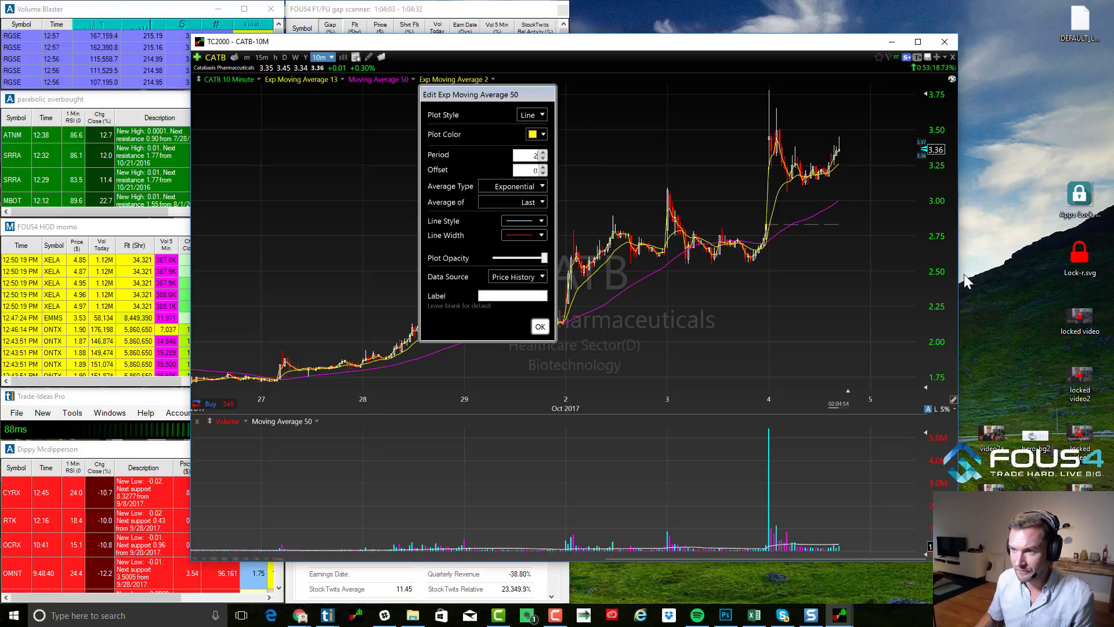
pyautogui.click(539, 135)
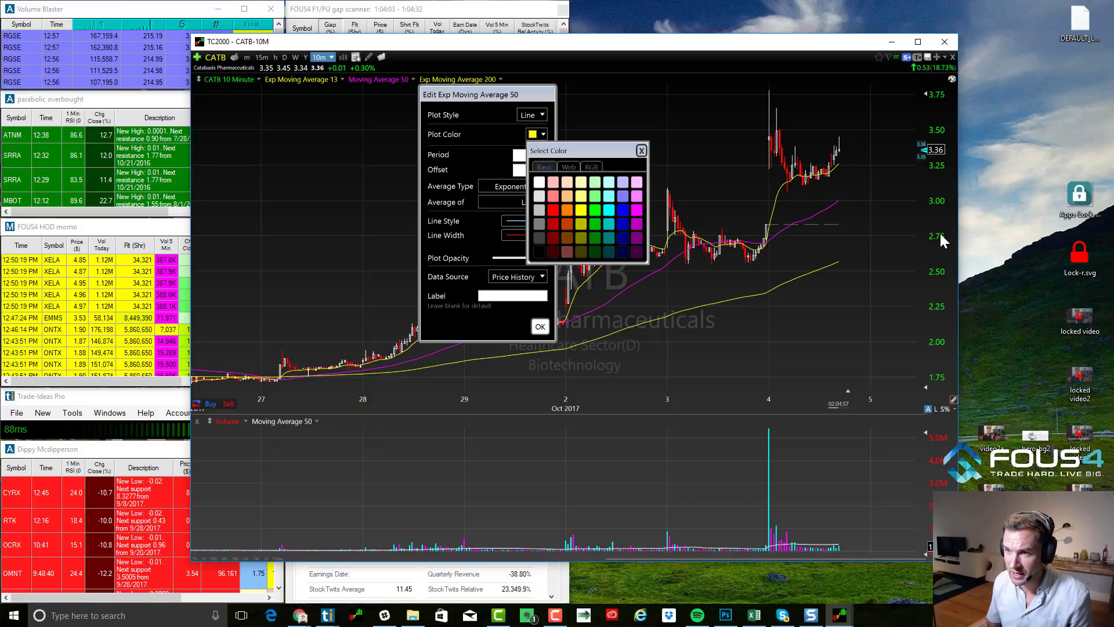
pyautogui.click(611, 210)
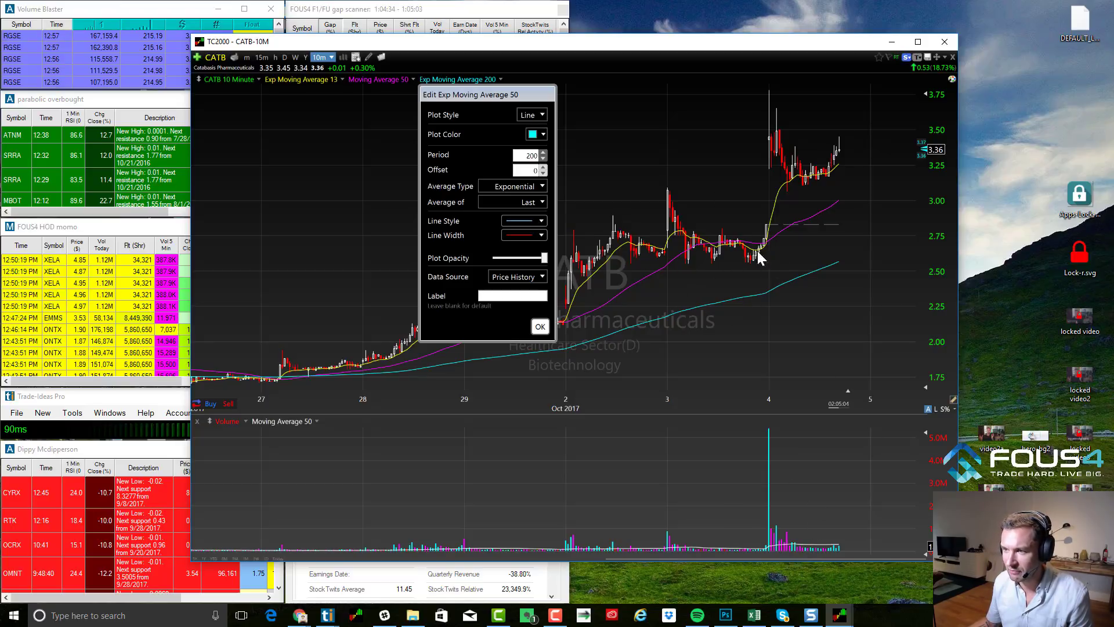
pyautogui.click(535, 324)
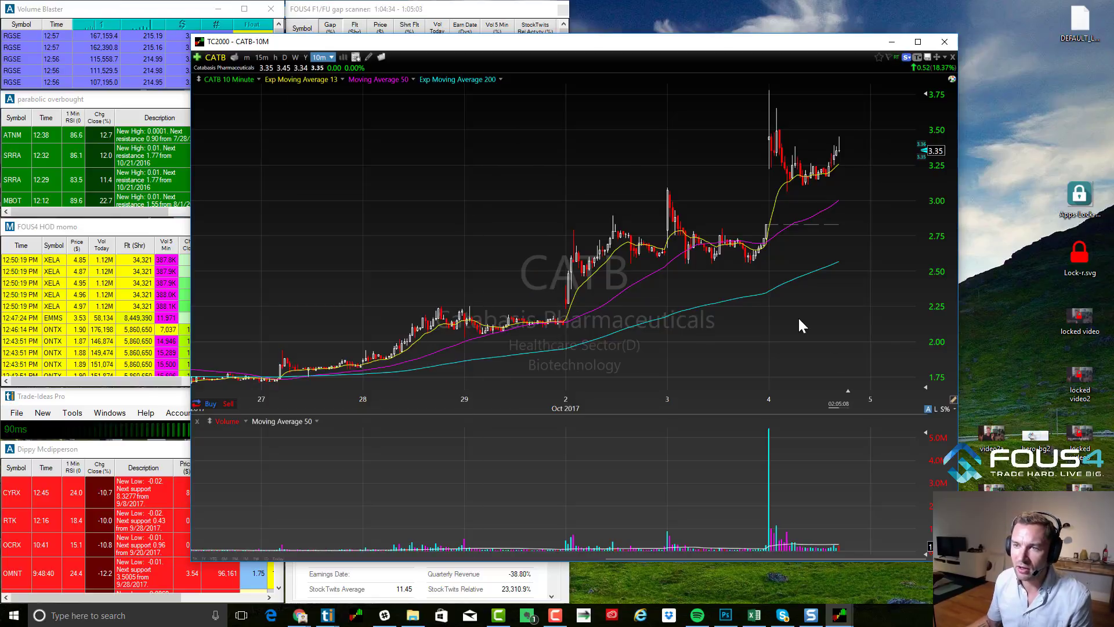
# Search the plots for "rsi", add RSI - Wilder's to the chart, and shrink its pane's height.
pyautogui.rightClick(459, 187)
pyautogui.press('Return')
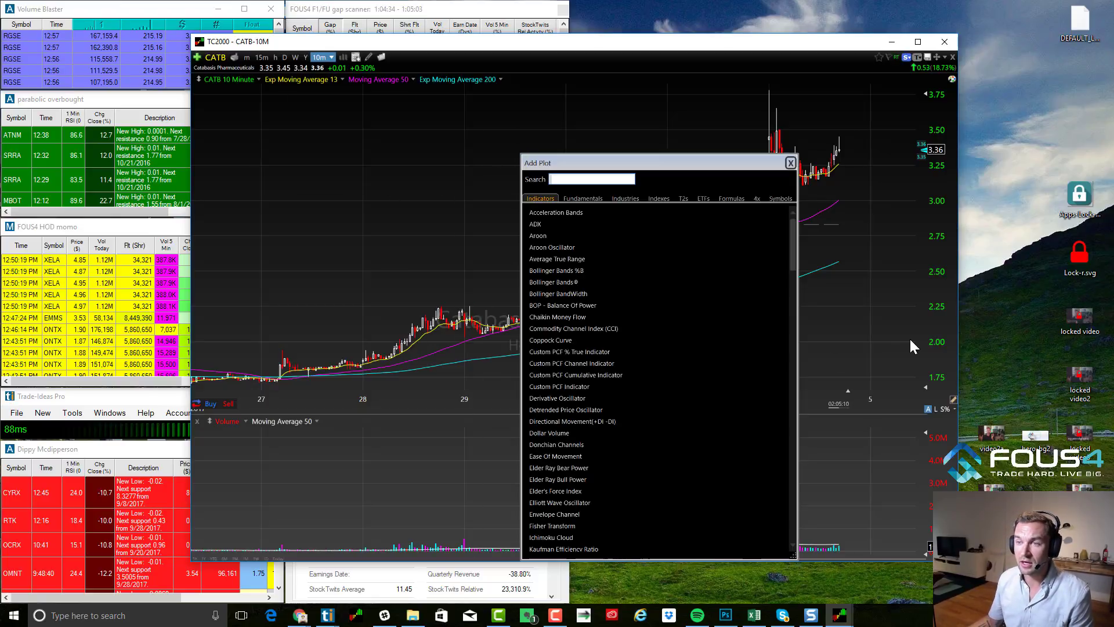
pyautogui.write('rsi')
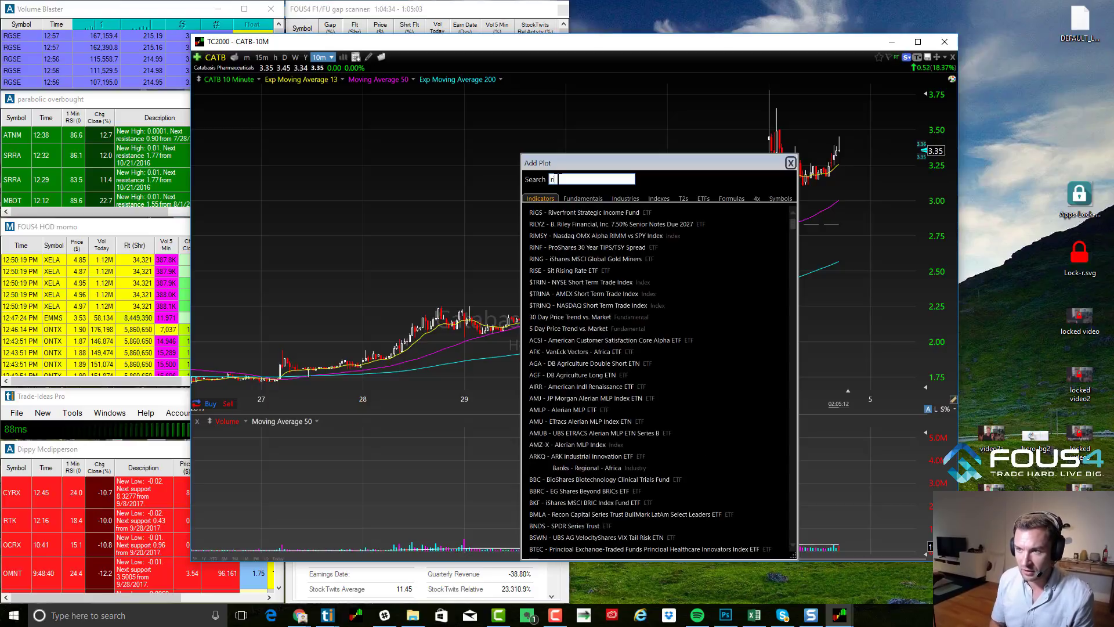
pyautogui.press('Down')
pyautogui.press('Down')
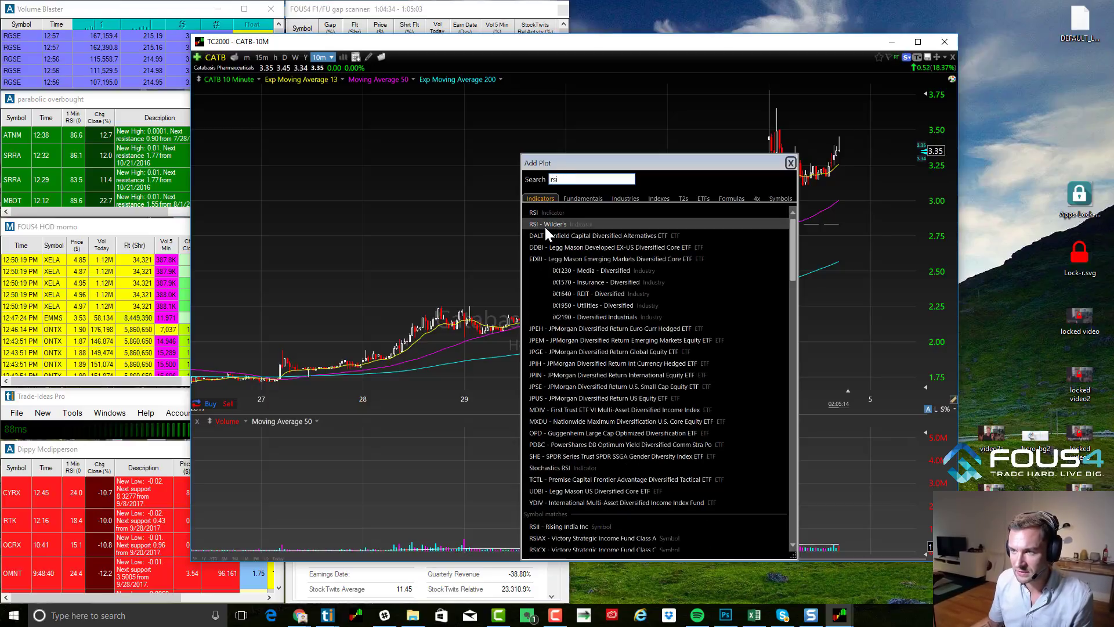
pyautogui.press('Return')
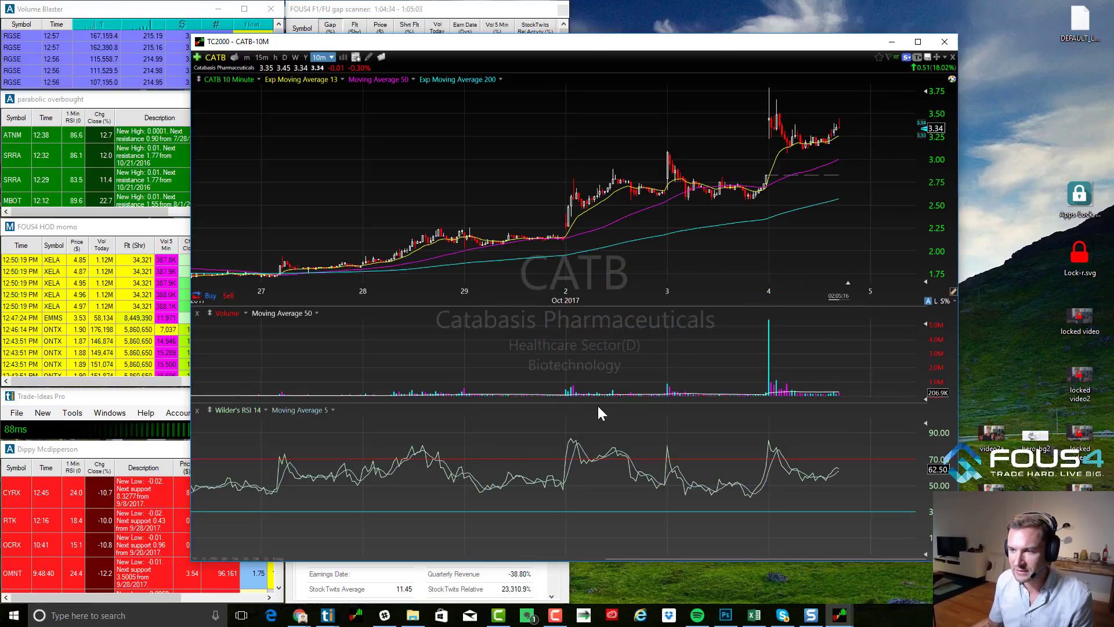
pyautogui.moveTo(599, 401); pyautogui.dragTo(602, 440)
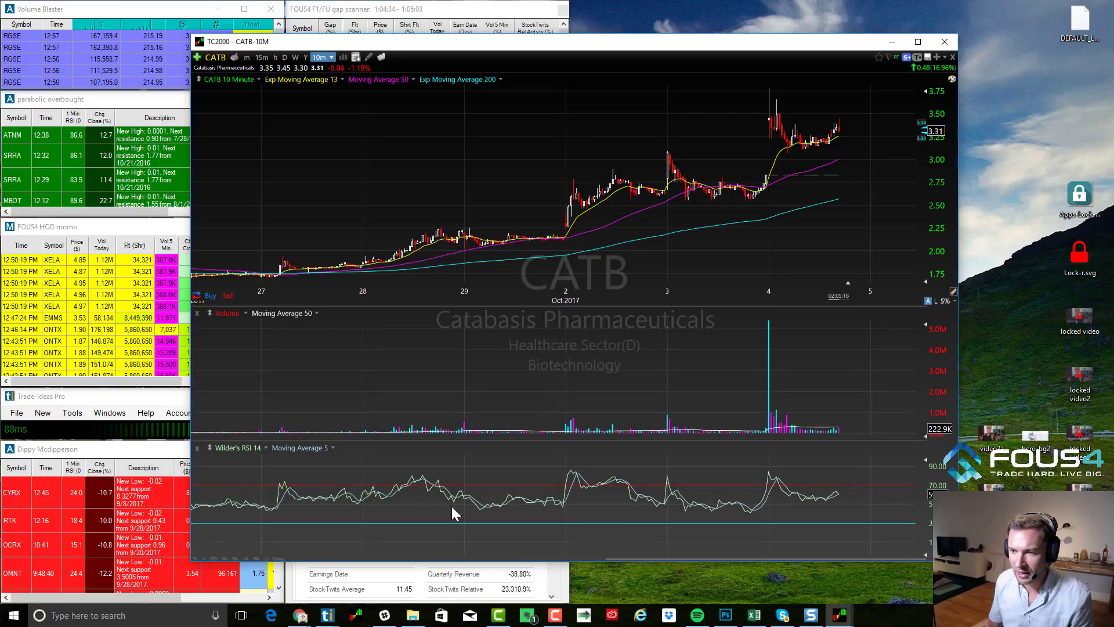
# Color the Wilder's RSI 14 plot magenta.
pyautogui.rightClick(239, 446)
pyautogui.click(267, 403)
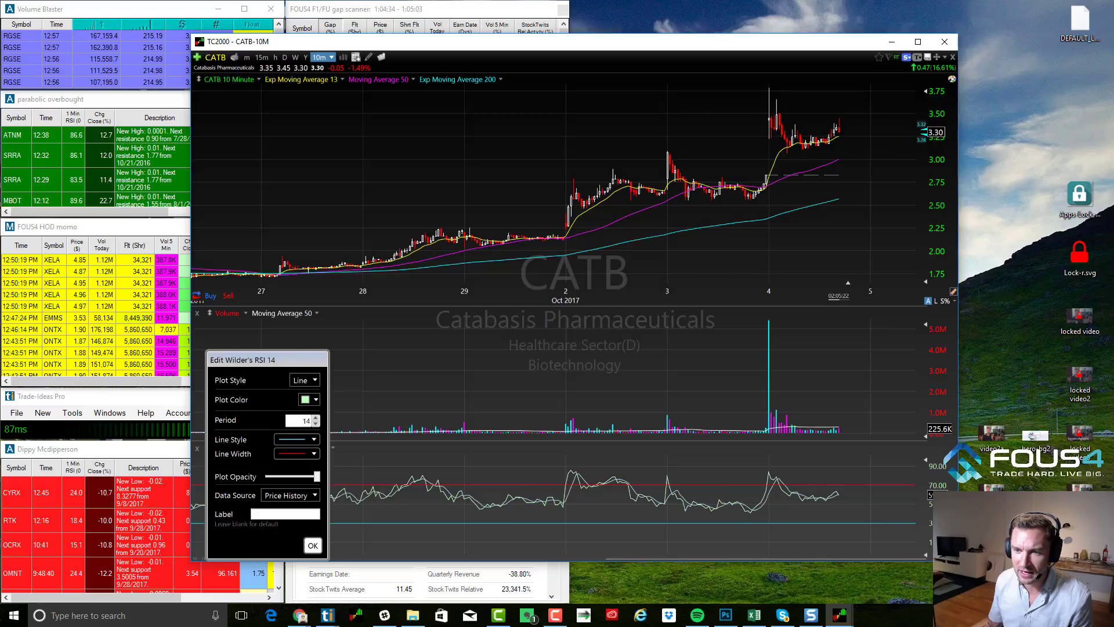
pyautogui.click(312, 400)
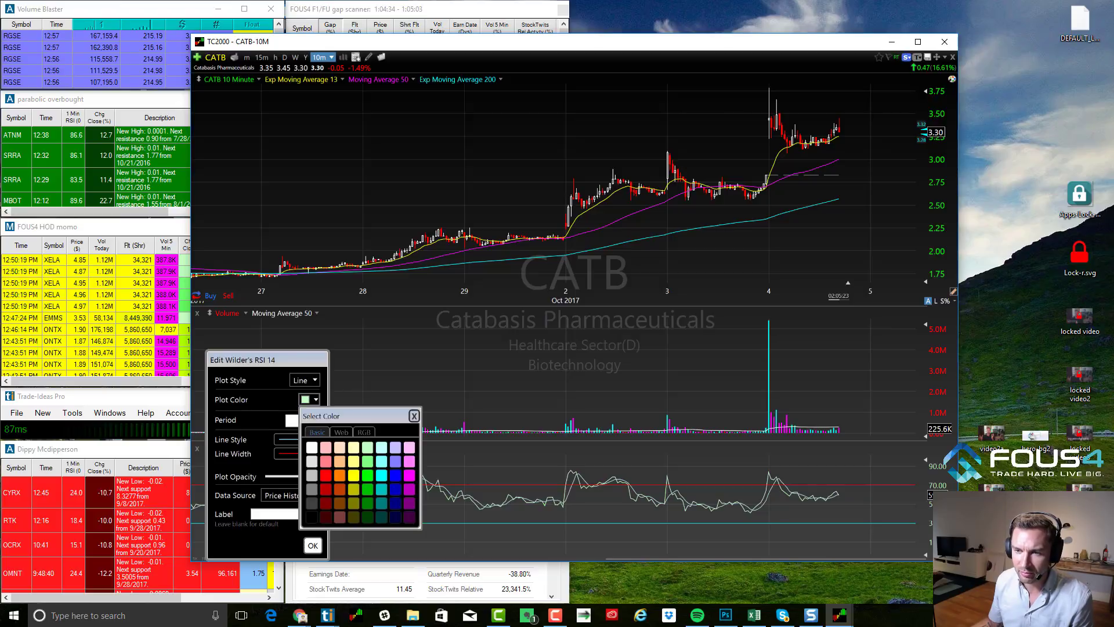
pyautogui.click(409, 475)
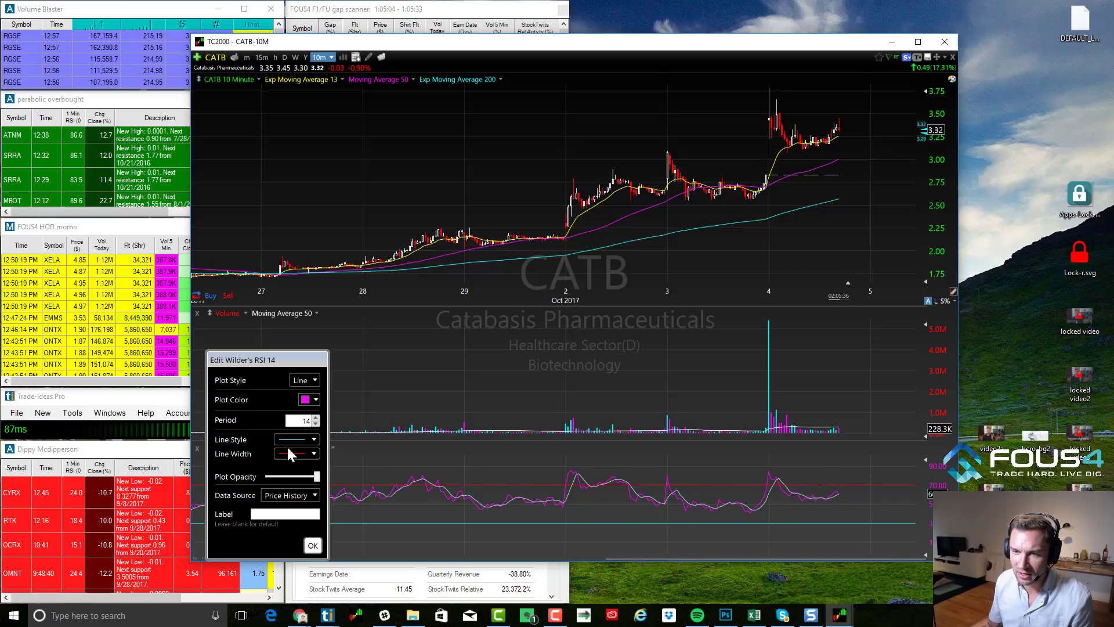
pyautogui.click(313, 548)
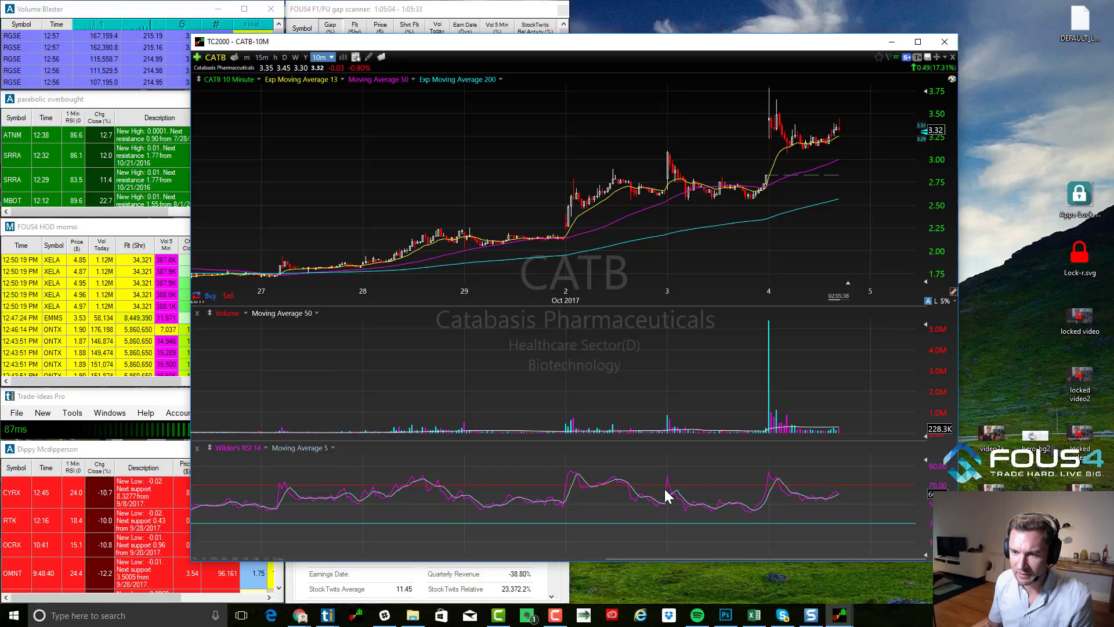
pyautogui.scroll(-3, 667, 490)
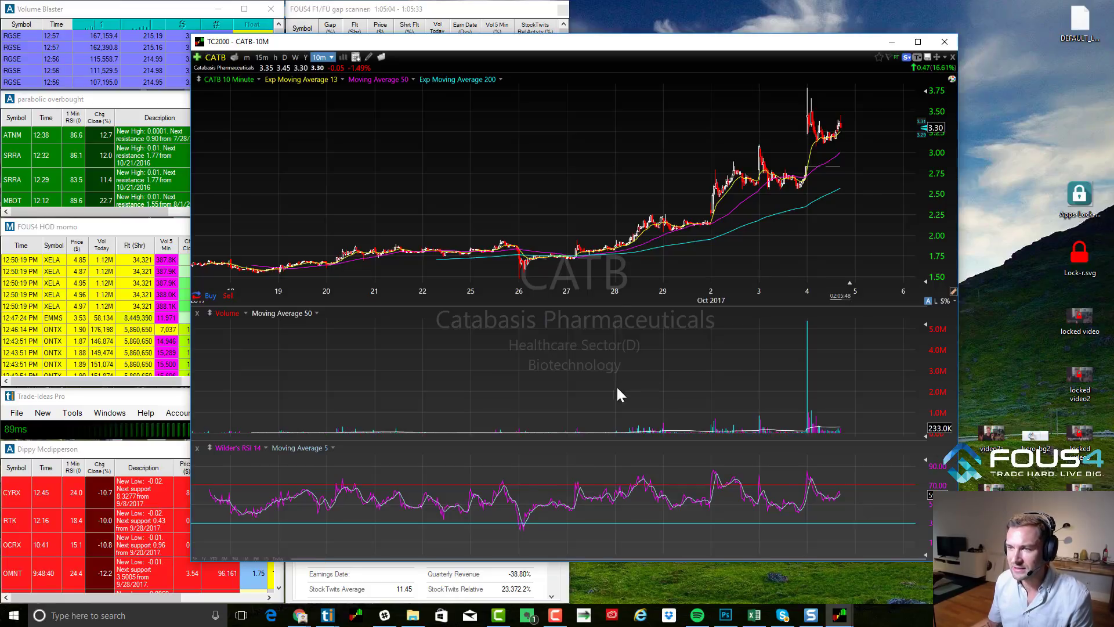
pyautogui.scroll(5, 499, 347)
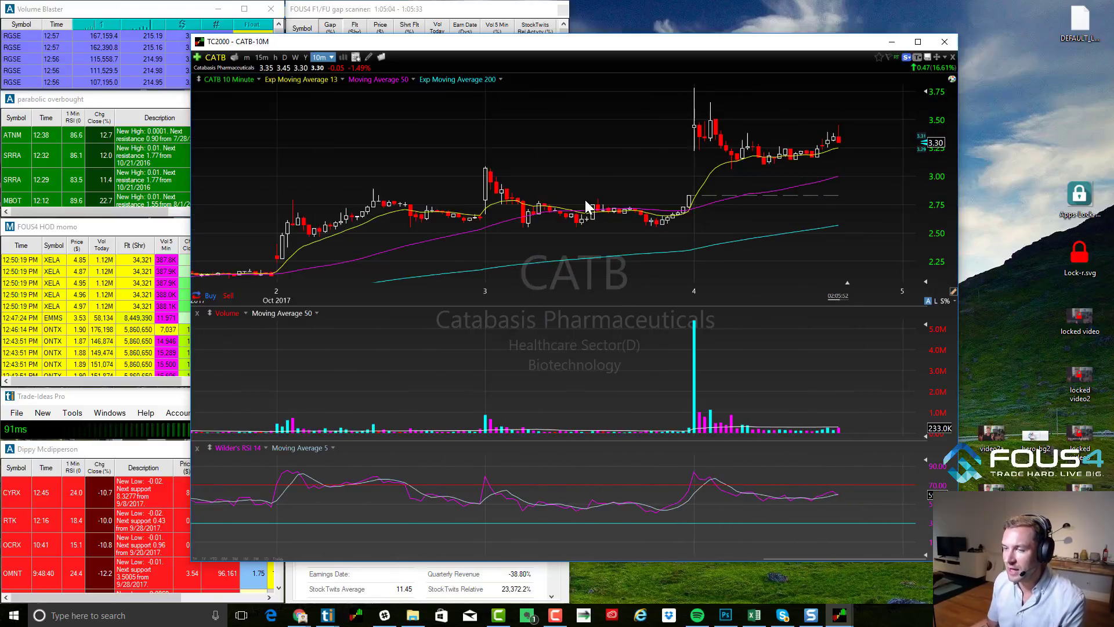
pyautogui.scroll(-3, 607, 209)
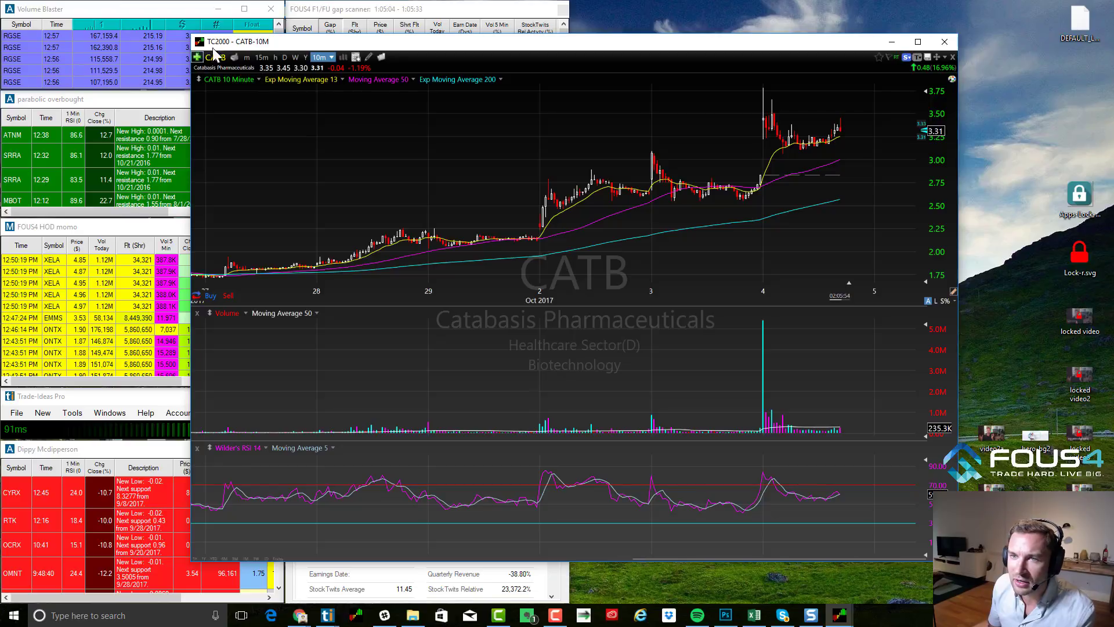
pyautogui.moveTo(296, 45); pyautogui.dragTo(339, 49)
pyautogui.rightClick(375, 139)
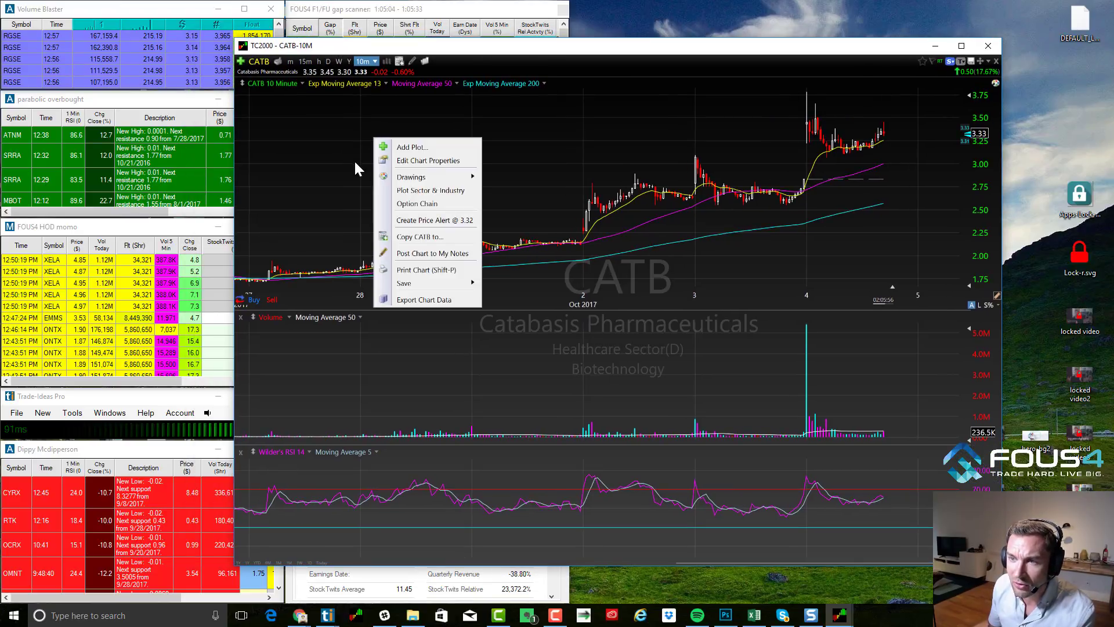
pyautogui.moveTo(421, 287)
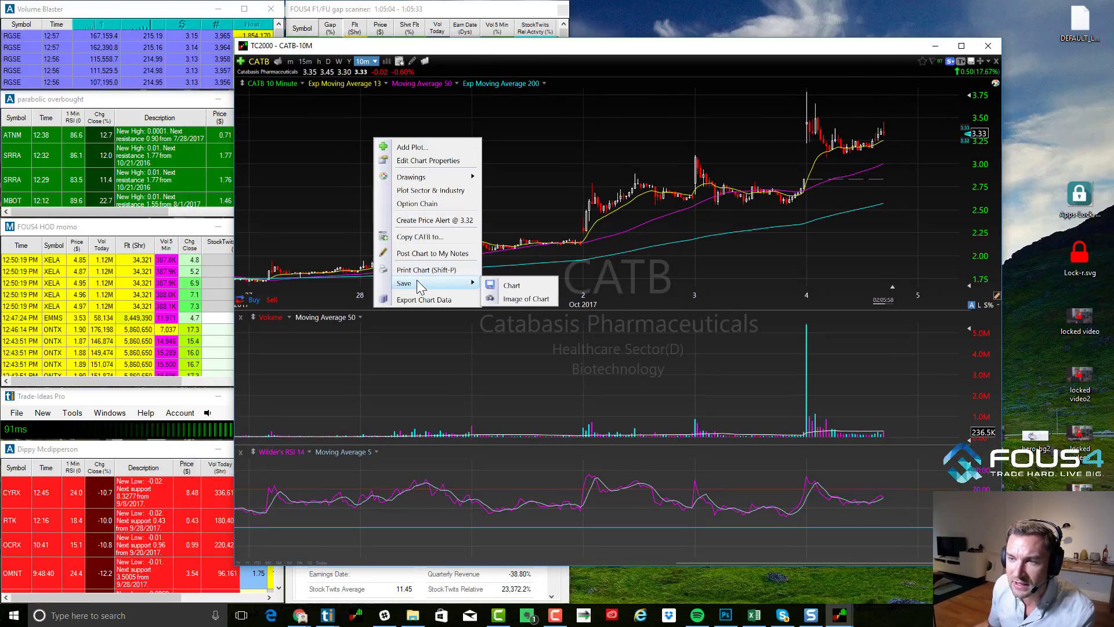
pyautogui.click(522, 285)
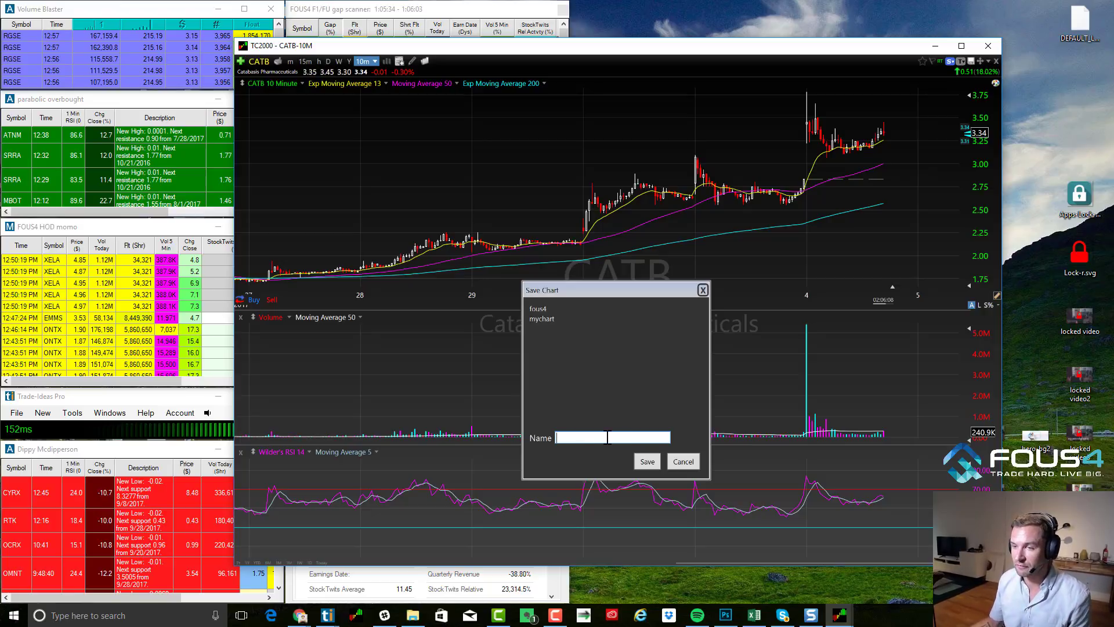
pyautogui.click(683, 461)
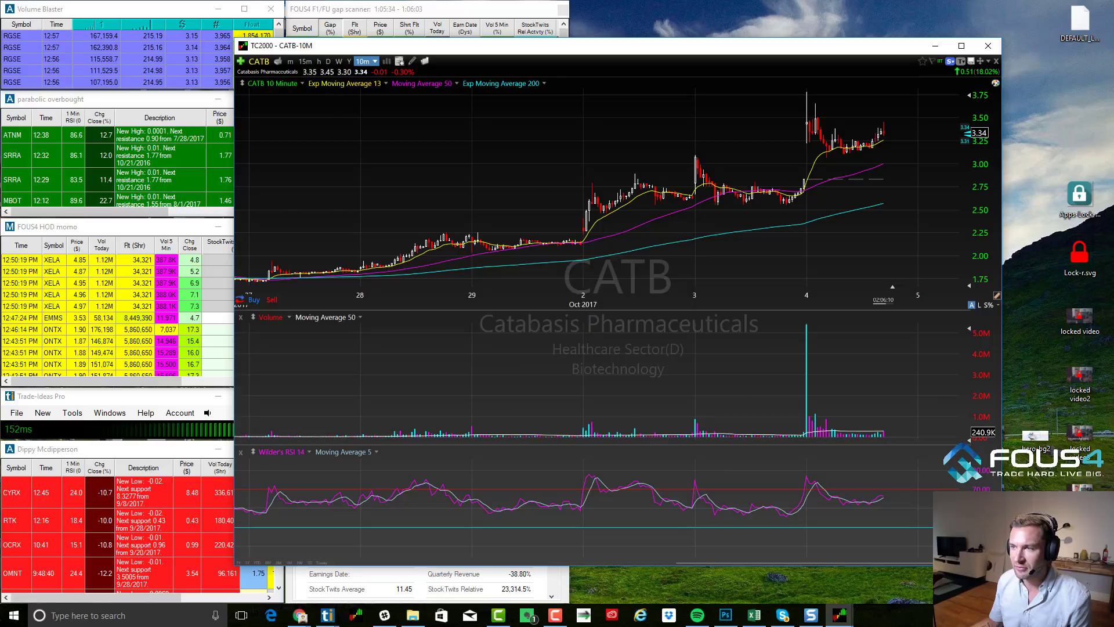
# Maximize the floating CATB 10-minute chart window with a longer price history in view.
pyautogui.scroll(-2, 551, 186)
pyautogui.scroll(-3, 551, 186)
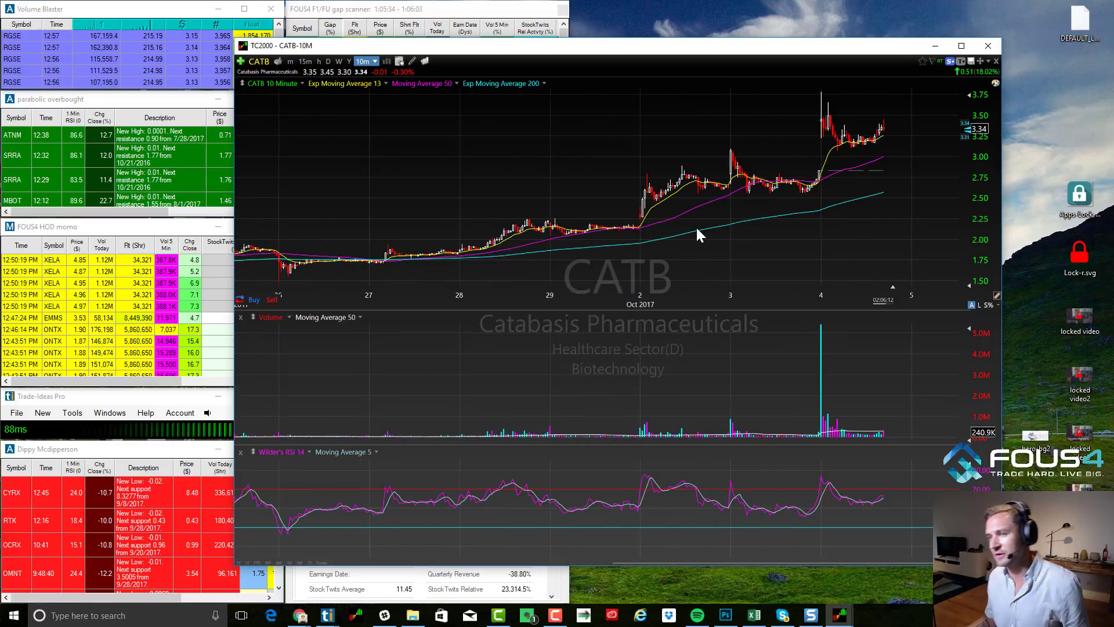
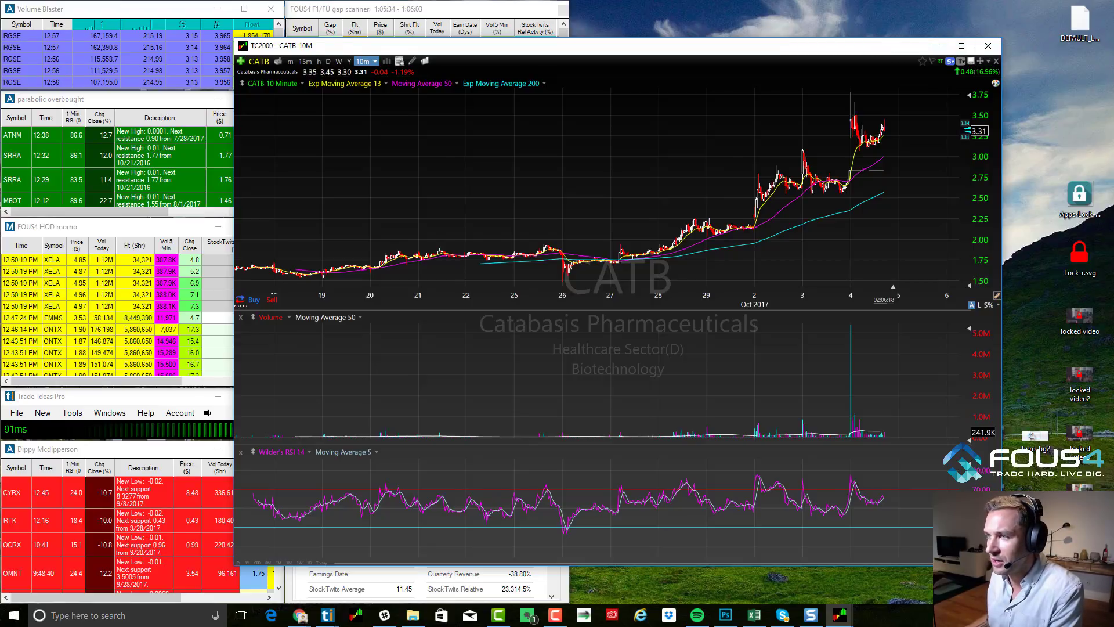
pyautogui.click(960, 45)
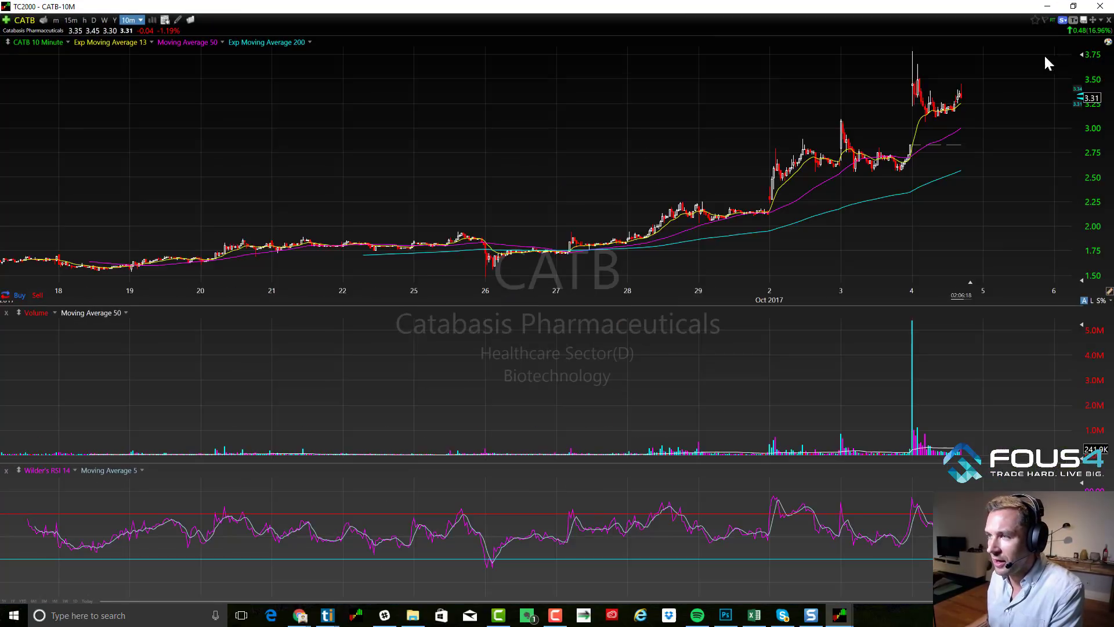
# Duplicate the CATB chart and dock the copy side by side with the original, on its right.
pyautogui.click(1093, 20)
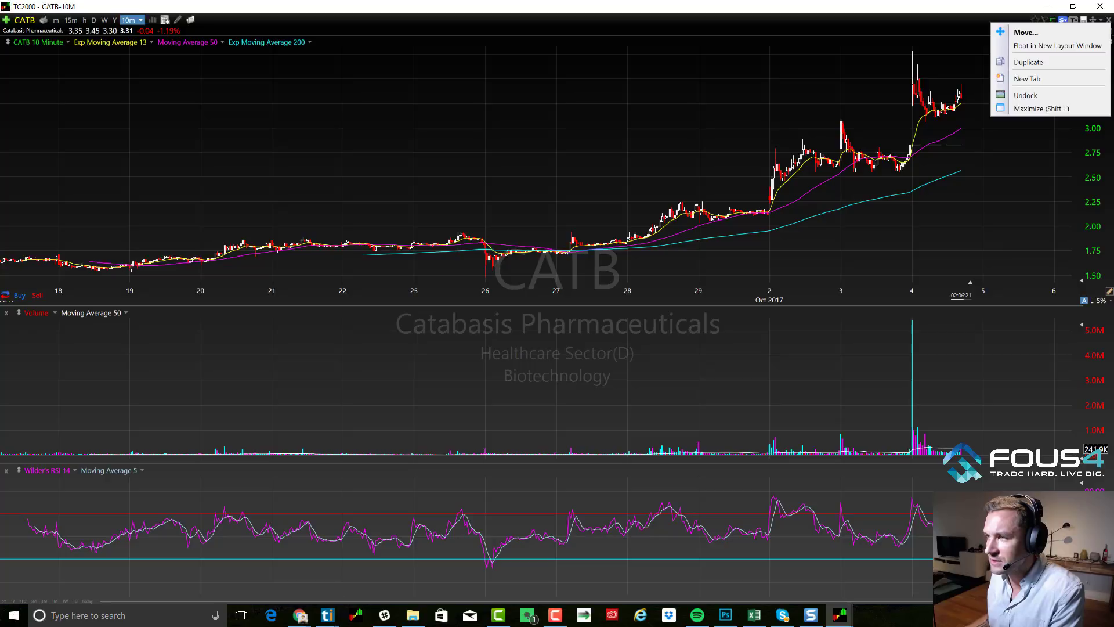
pyautogui.click(1029, 62)
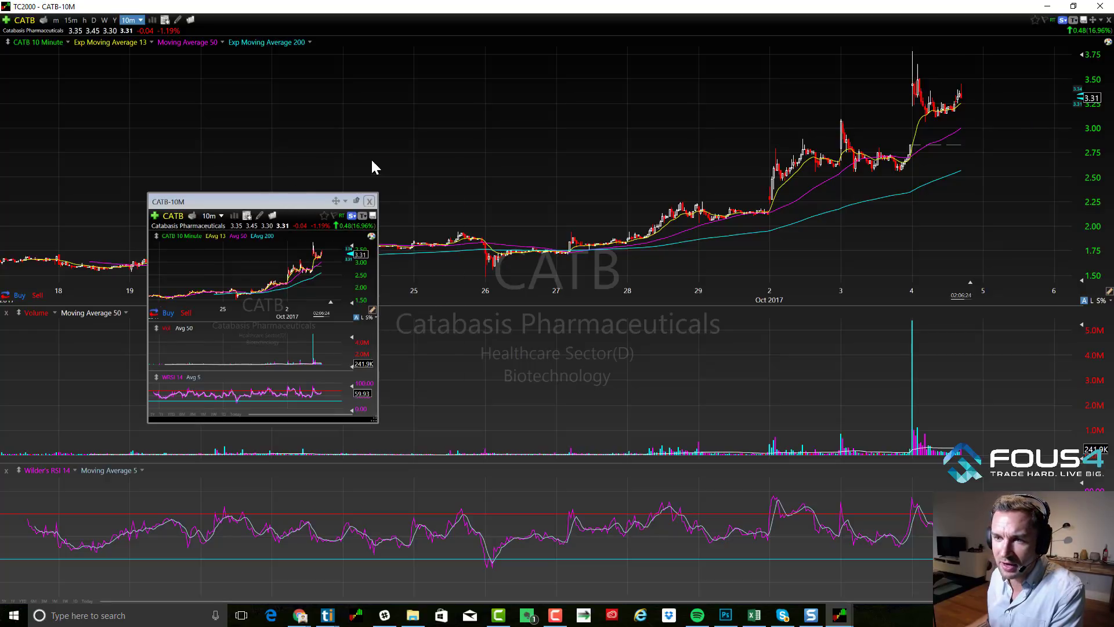
pyautogui.moveTo(372, 167); pyautogui.dragTo(446, 165)
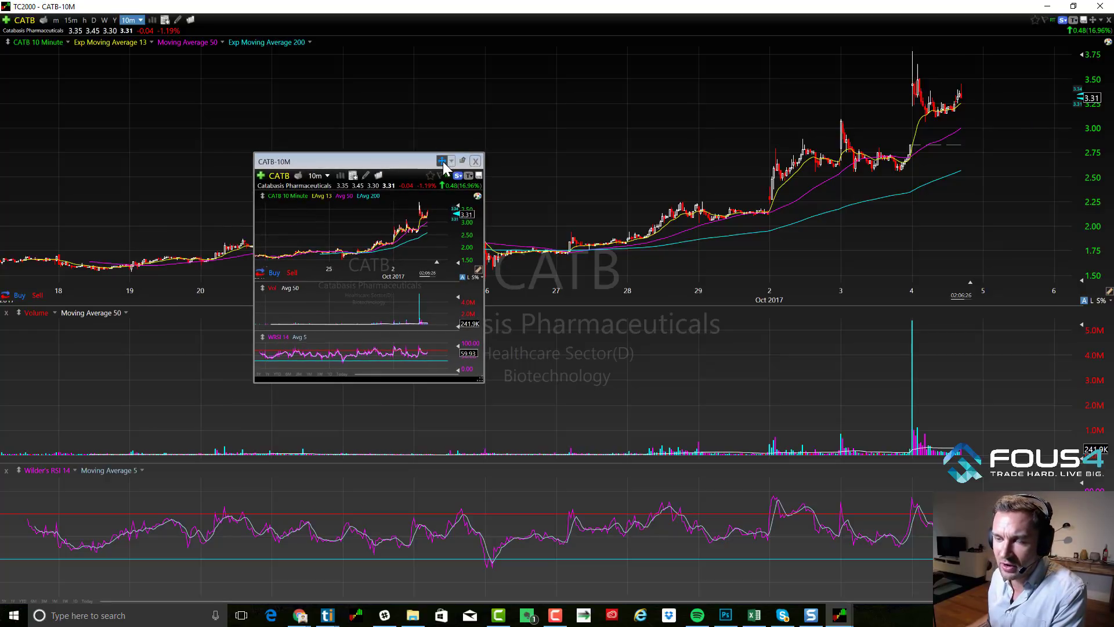
pyautogui.moveTo(441, 161); pyautogui.dragTo(767, 284)
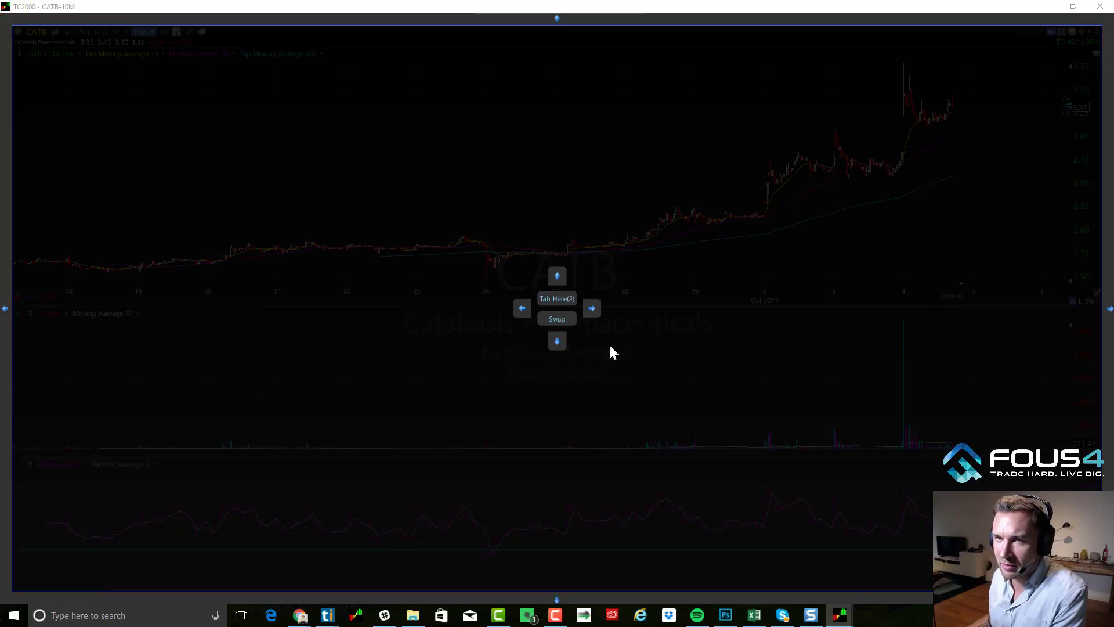
pyautogui.moveTo(593, 310); pyautogui.dragTo(592, 308)
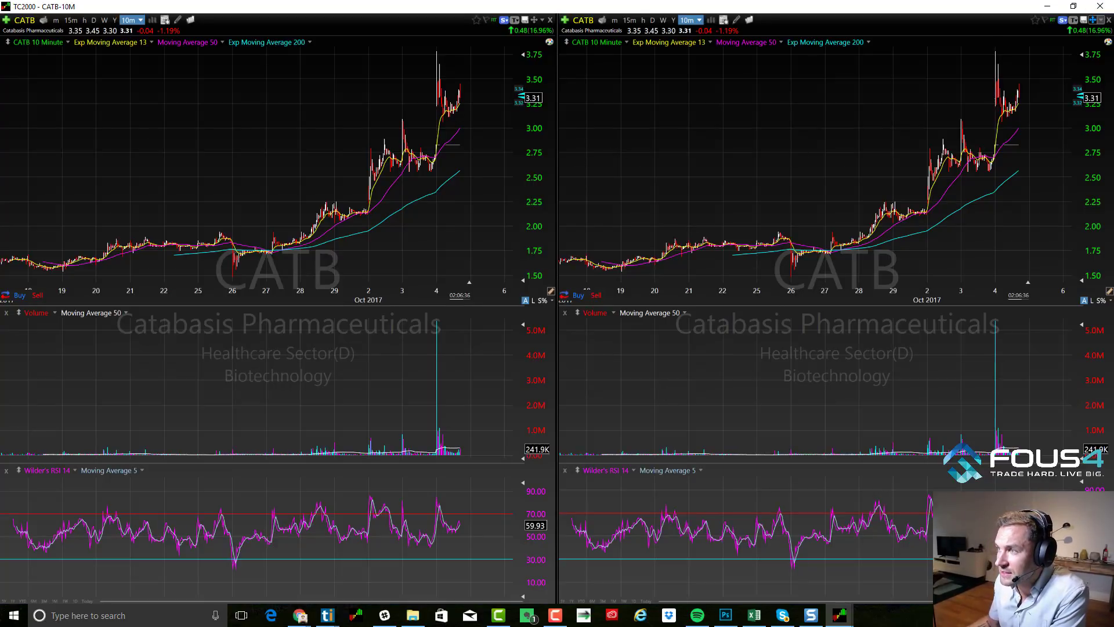
# Duplicate the right-hand CATB chart and dock the copy across the full width beneath both charts.
pyautogui.click(1093, 20)
pyautogui.click(1041, 60)
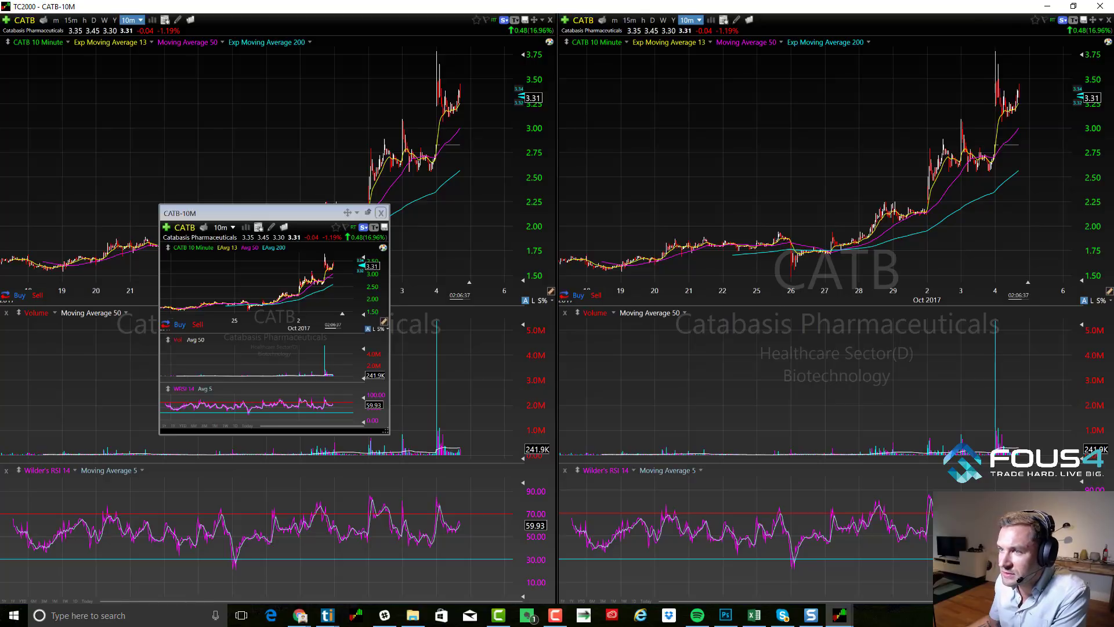
pyautogui.click(347, 213)
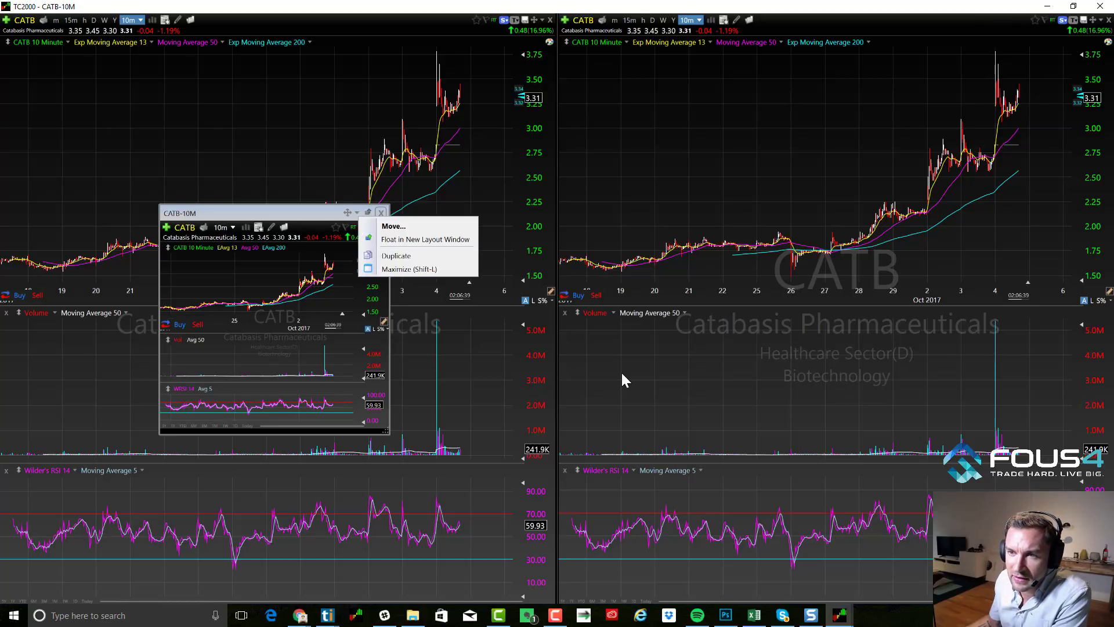
pyautogui.click(390, 226)
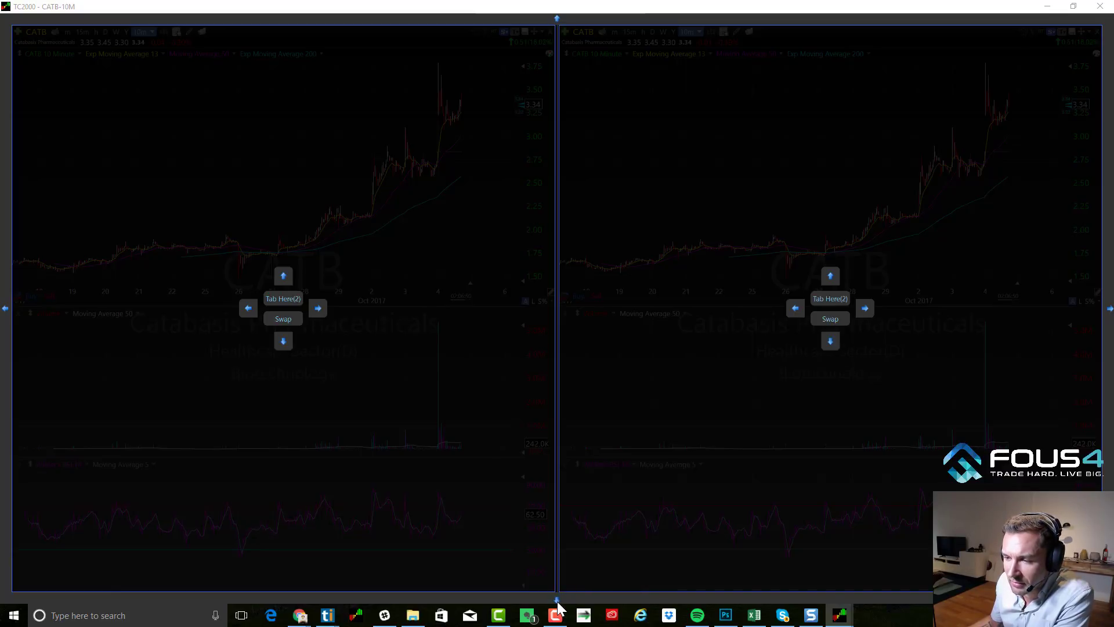
pyautogui.moveTo(558, 599); pyautogui.dragTo(557, 599)
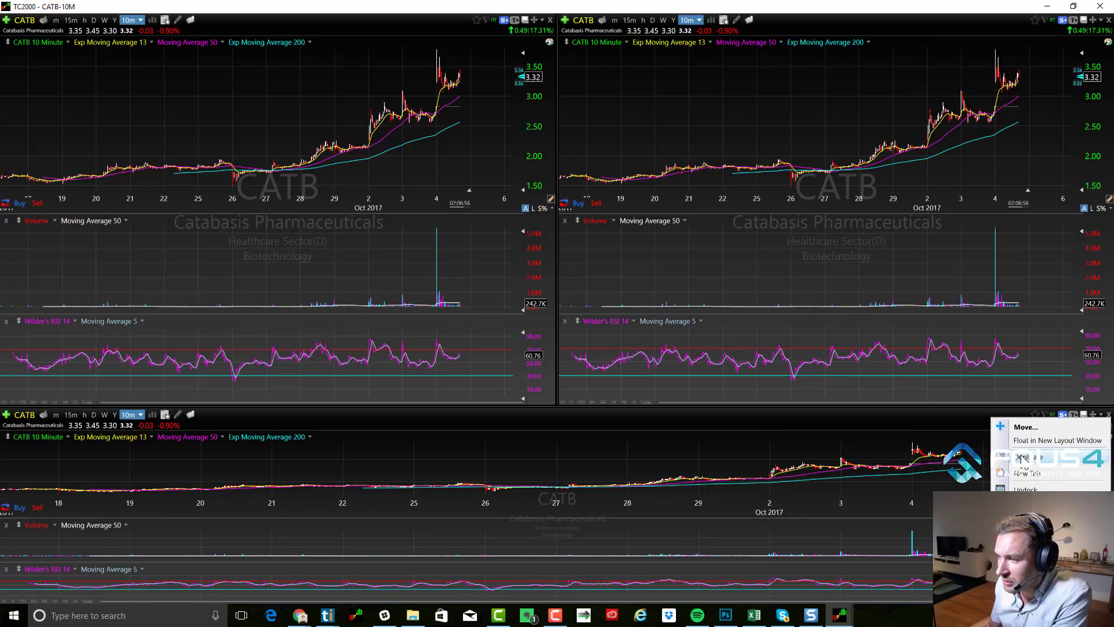
# Duplicate the full-width lower chart and dock the copy to its right, splitting the lower row in two.
pyautogui.click(1092, 415)
pyautogui.moveTo(356, 225); pyautogui.dragTo(621, 393)
pyautogui.moveTo(590, 499); pyautogui.dragTo(590, 500)
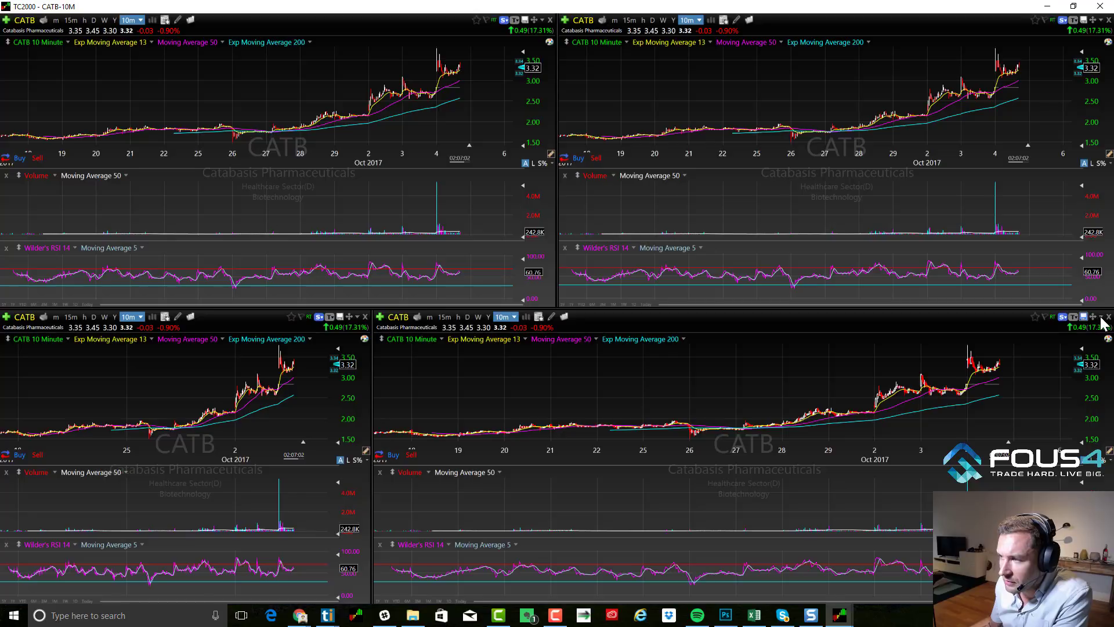
# Duplicate the right chart of the lower row and dock the copy to its right as a third lower chart.
pyautogui.click(1101, 318)
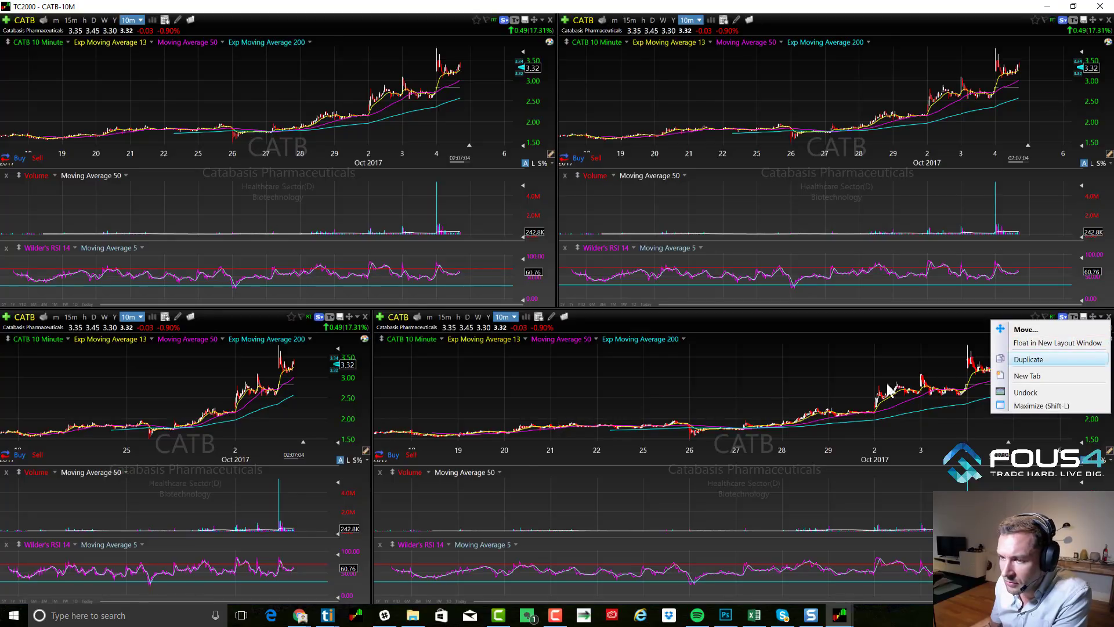
pyautogui.press('Return')
pyautogui.click(380, 236)
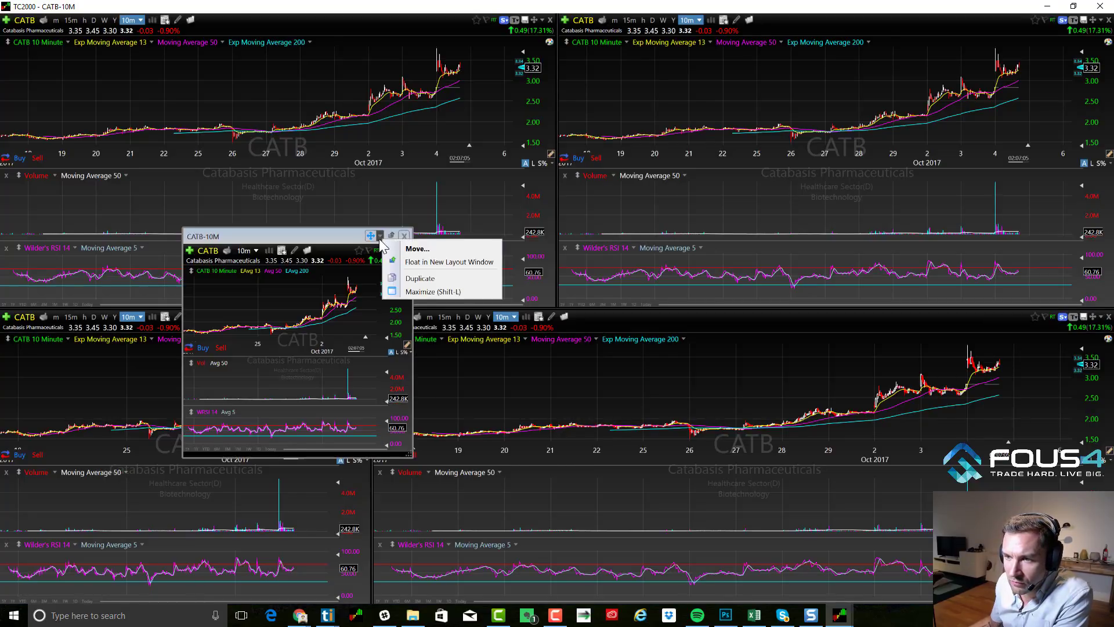
pyautogui.click(400, 244)
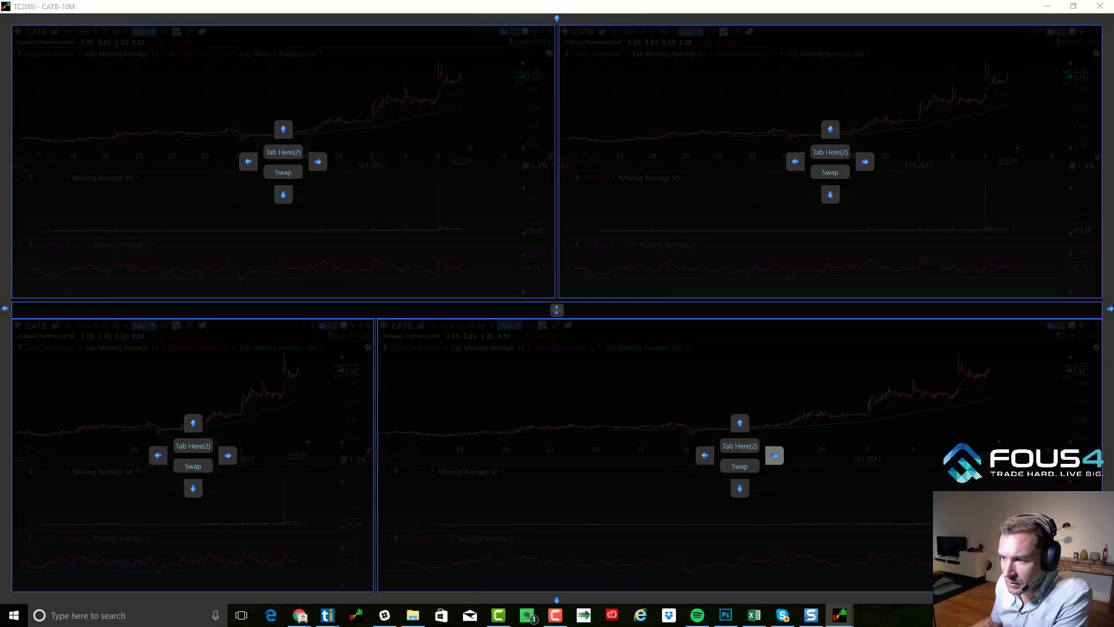
pyautogui.click(775, 455)
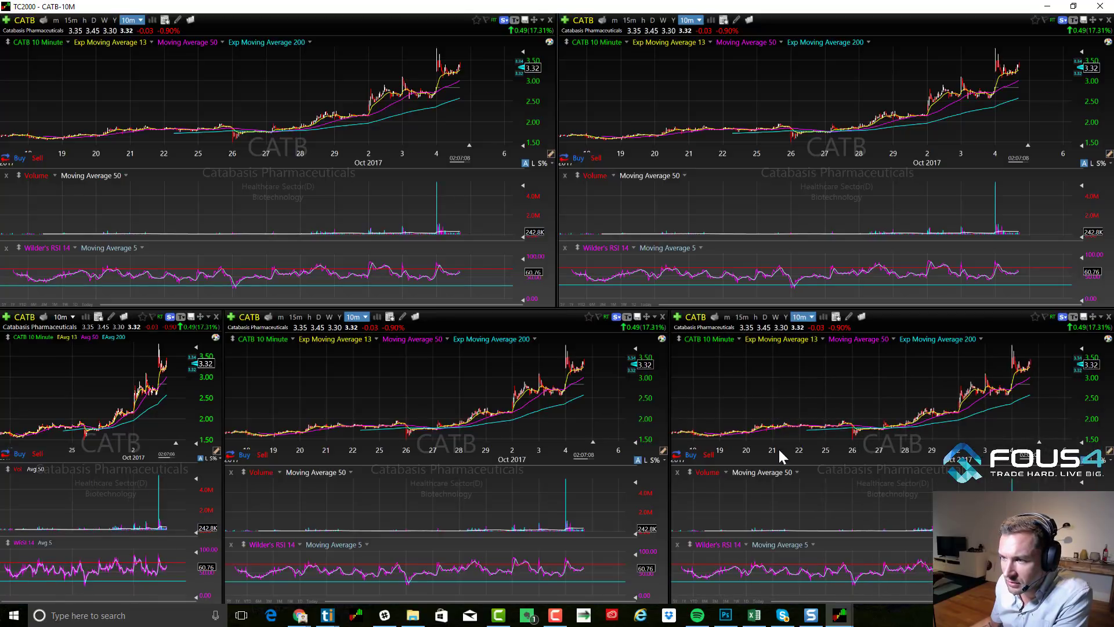
# Duplicate the rightmost lower chart and dock the copy at the row's right end as a fourth lower chart.
pyautogui.click(1093, 317)
pyautogui.click(1036, 359)
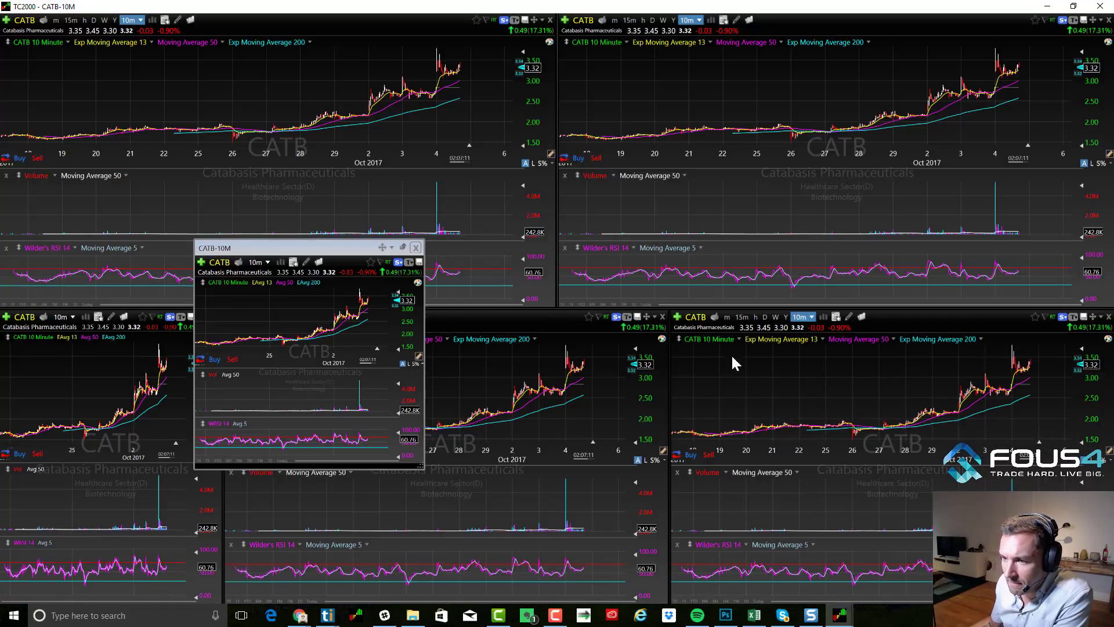
pyautogui.click(393, 249)
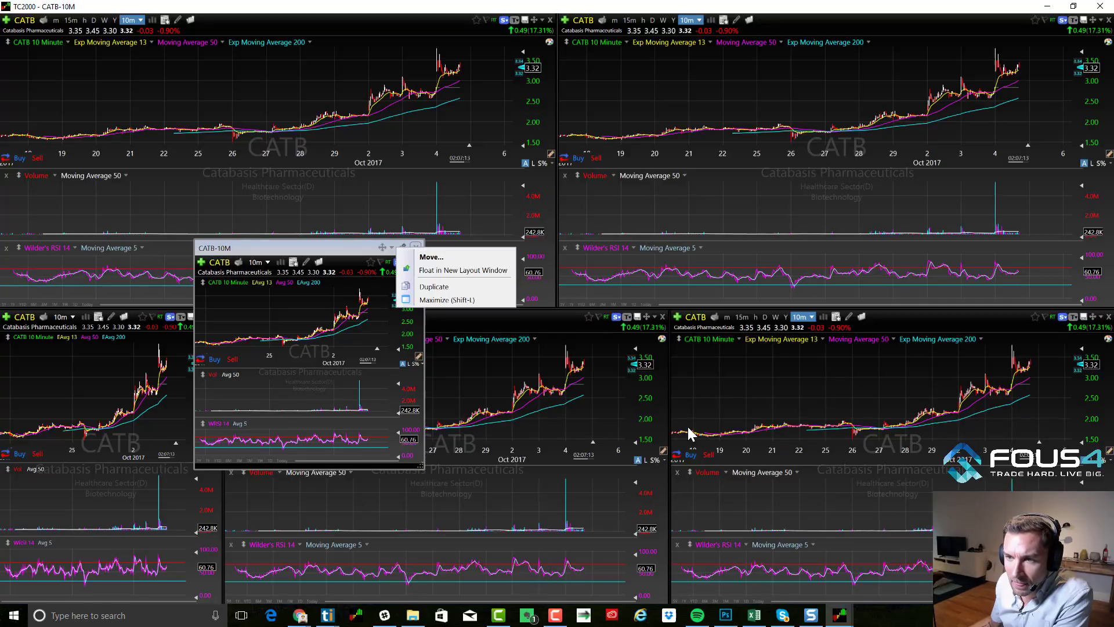
pyautogui.click(431, 257)
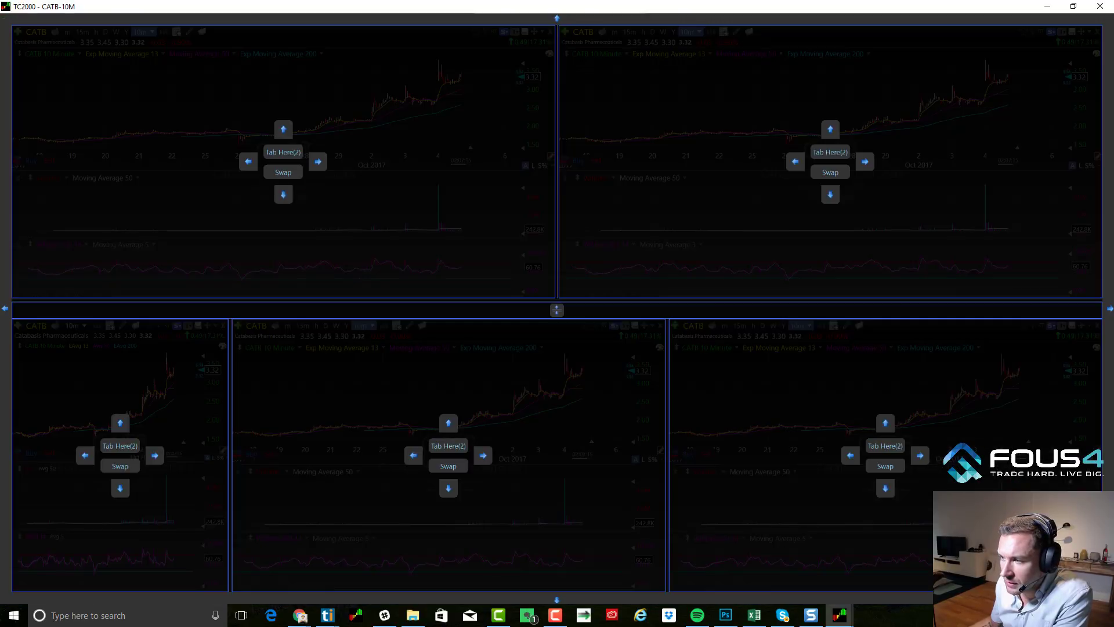
pyautogui.click(920, 456)
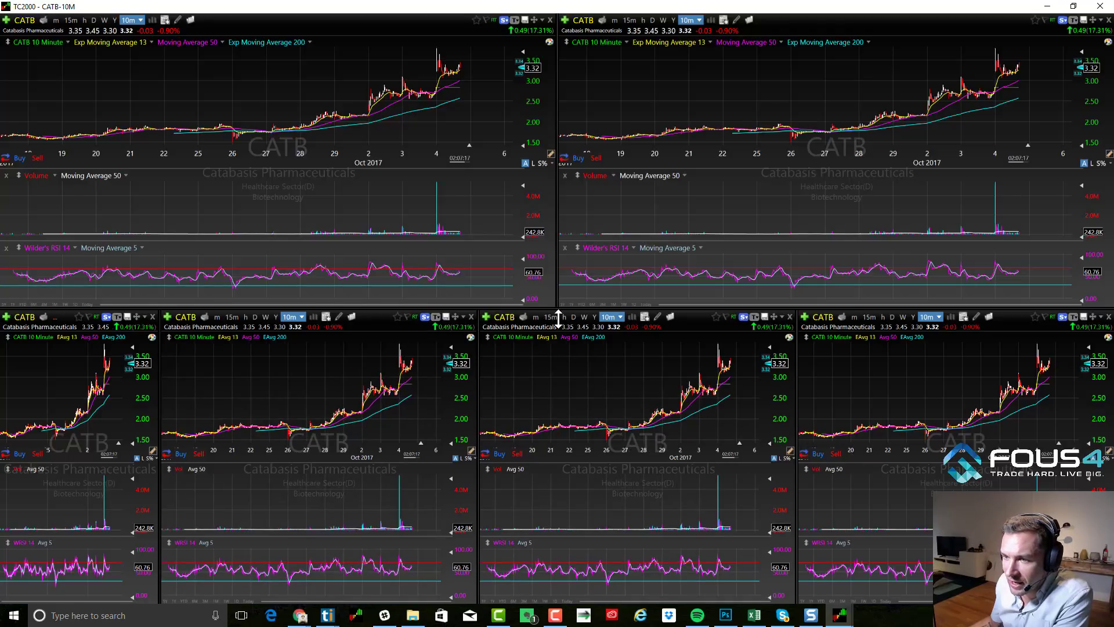
# Make the two upper charts taller and even out the widths of the four lower charts.
pyautogui.moveTo(557, 314); pyautogui.dragTo(570, 347)
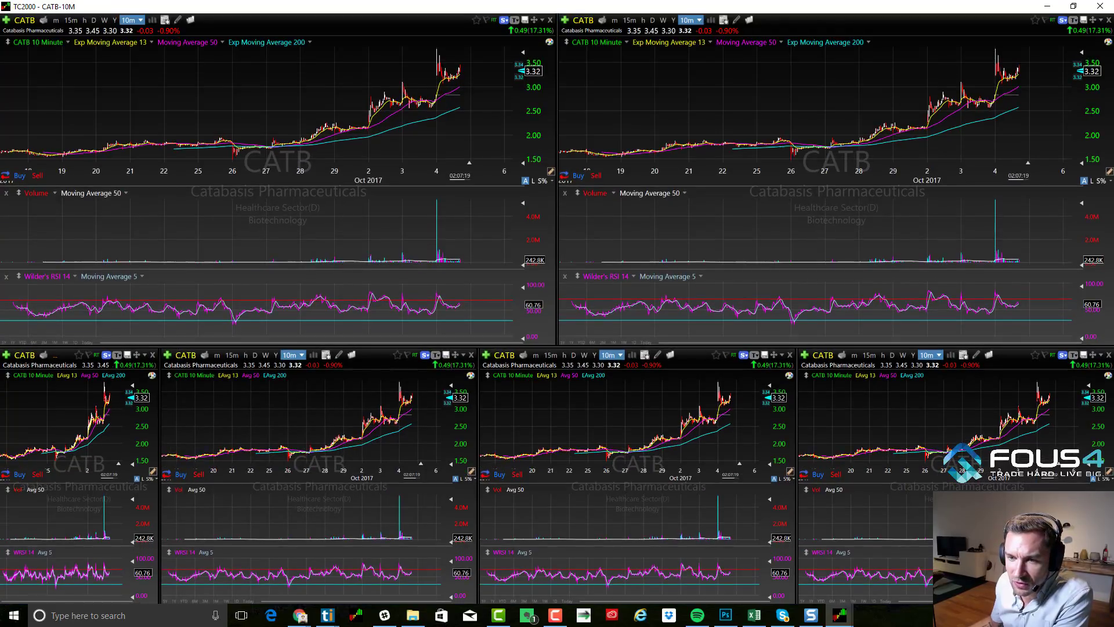
pyautogui.moveTo(160, 450); pyautogui.dragTo(258, 450)
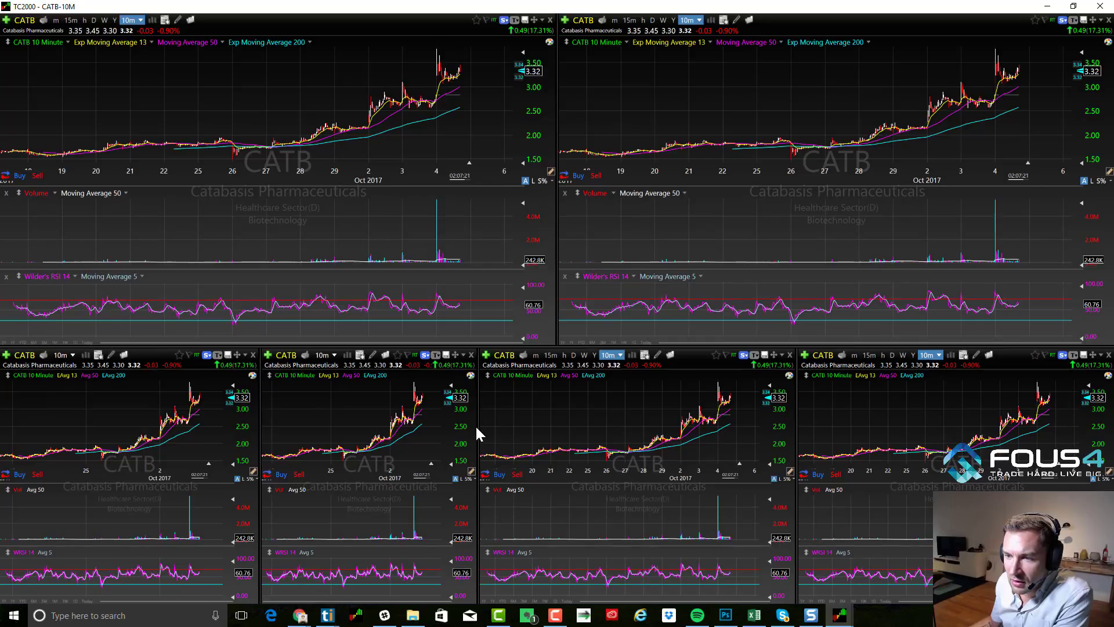
pyautogui.moveTo(477, 425); pyautogui.dragTo(530, 425)
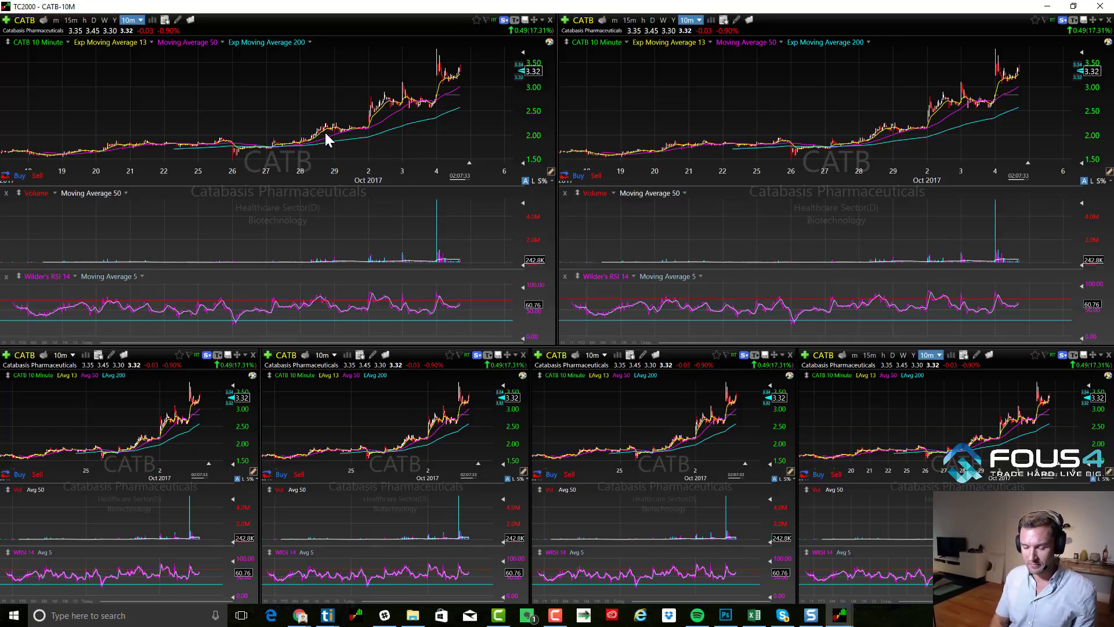
# Load the symbol AAPL in all the linked charts.
pyautogui.write('AAPL')
pyautogui.press('Return')
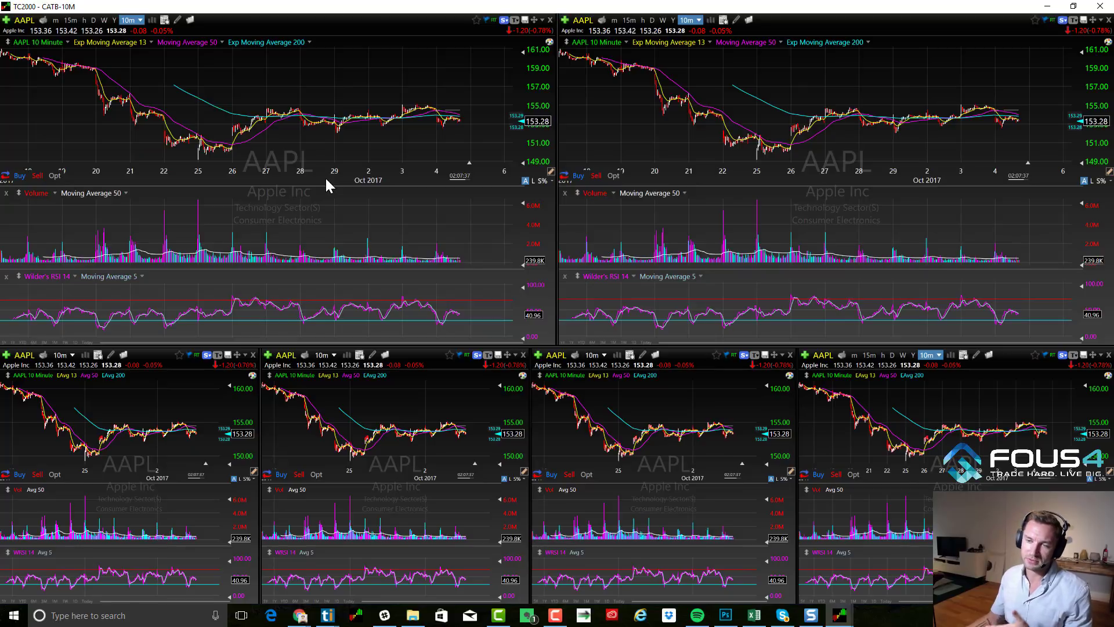
# Set the symbol link of each of the four lower charts to Not Linked.
pyautogui.click(207, 355)
pyautogui.click(255, 498)
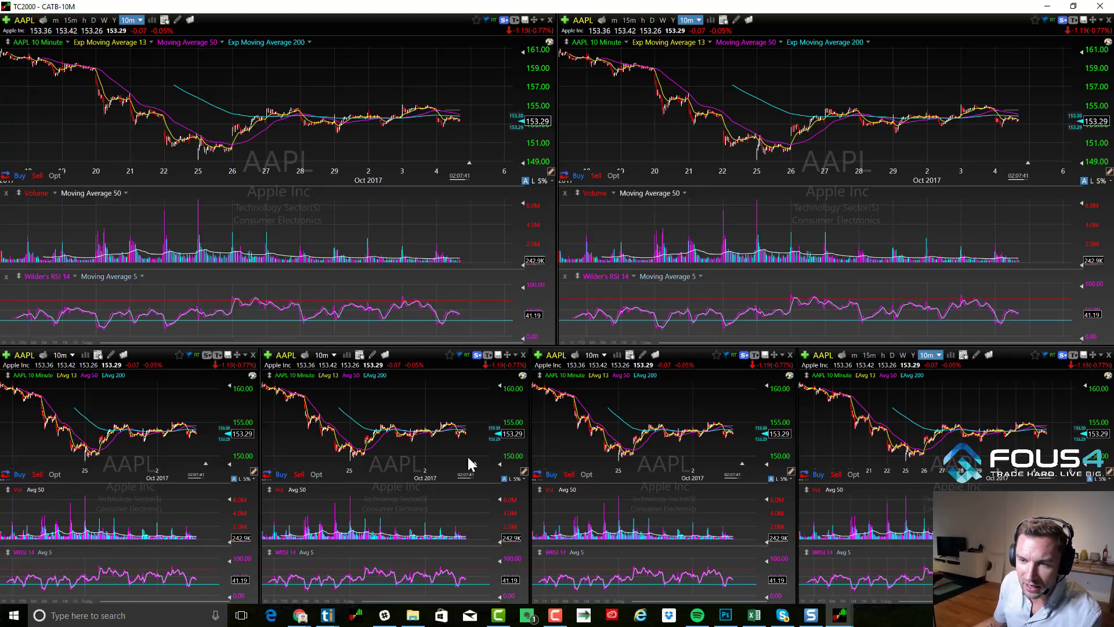
pyautogui.click(477, 356)
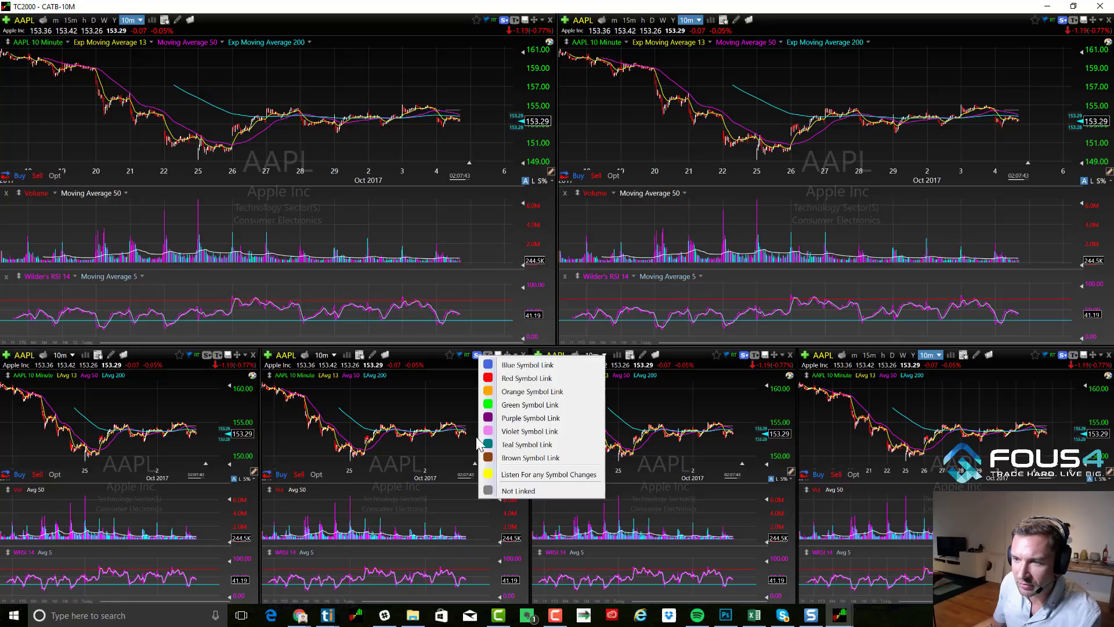
pyautogui.click(519, 491)
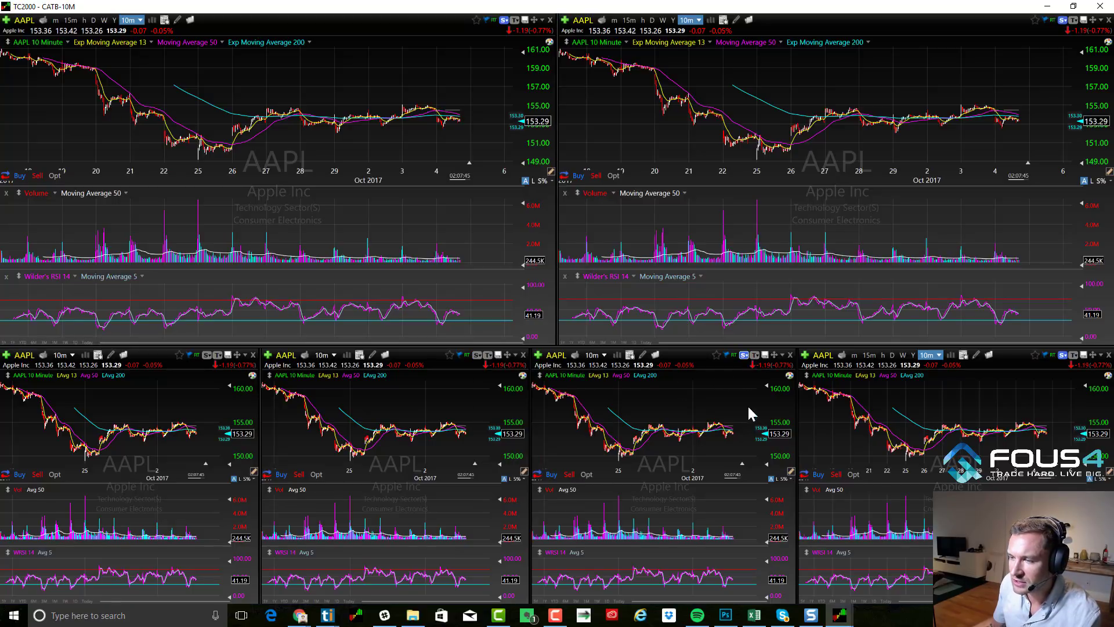
pyautogui.click(744, 355)
pyautogui.click(784, 494)
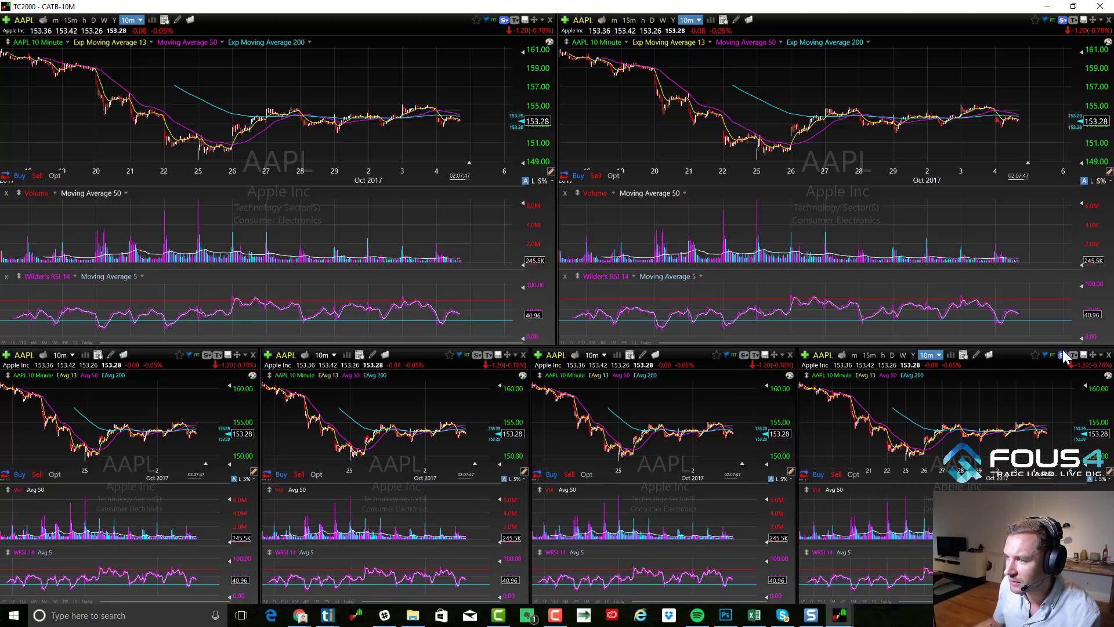
pyautogui.click(1063, 354)
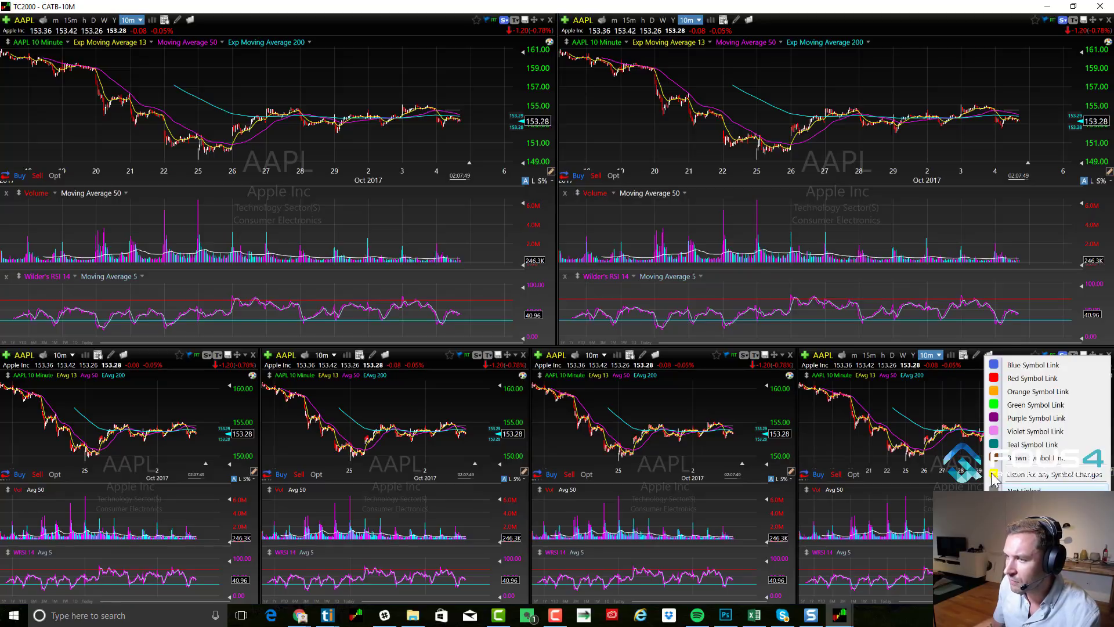
pyautogui.click(1010, 490)
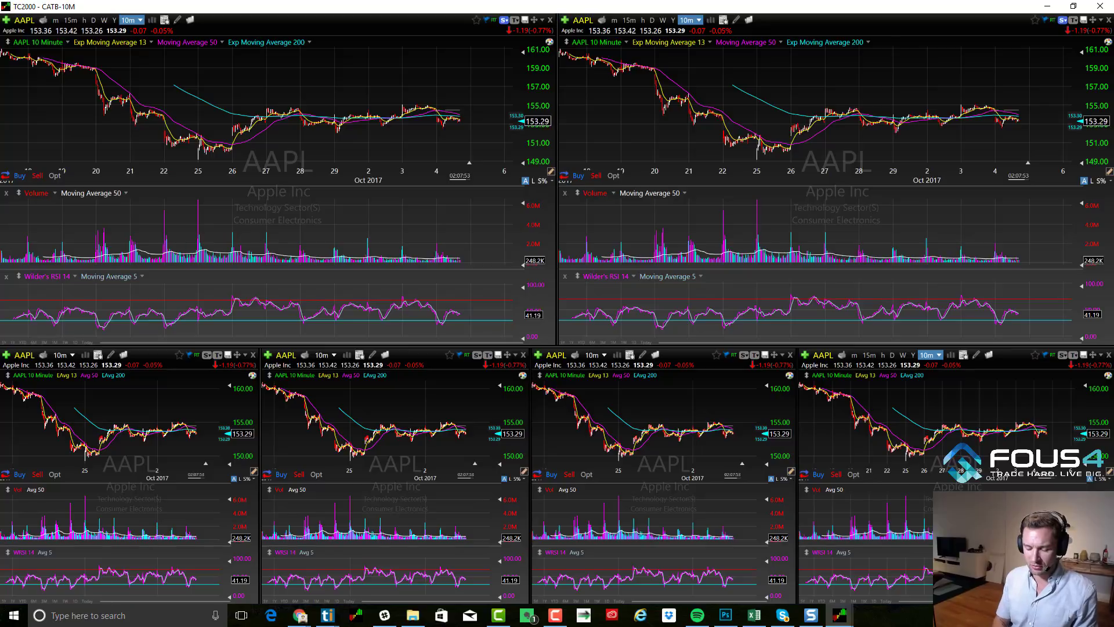
# Load CATB in the linked upper charts, and RGSE, ROKU and SNAP in the second, third and fourth lower charts.
pyautogui.write('CATB')
pyautogui.press('Return')
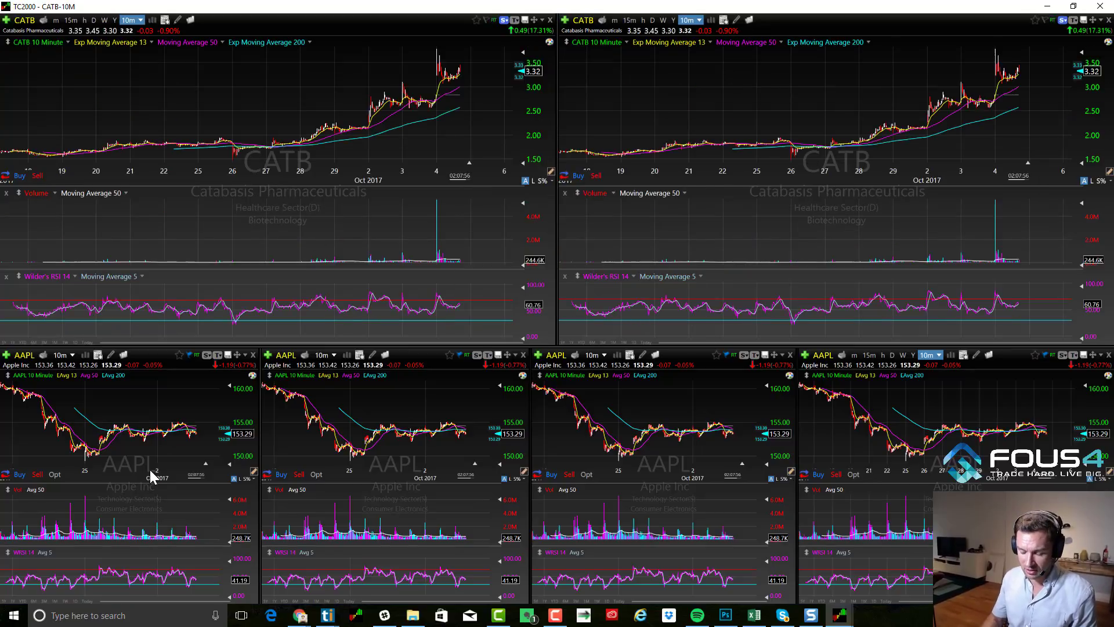
pyautogui.click(456, 449)
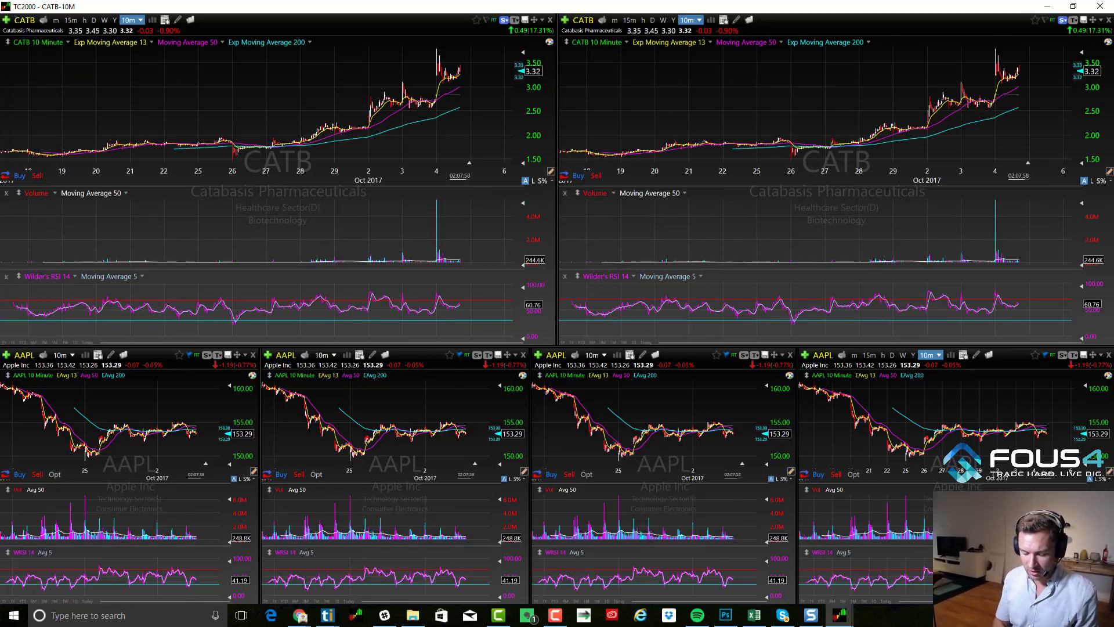
pyautogui.write('RGSE')
pyautogui.press('Return')
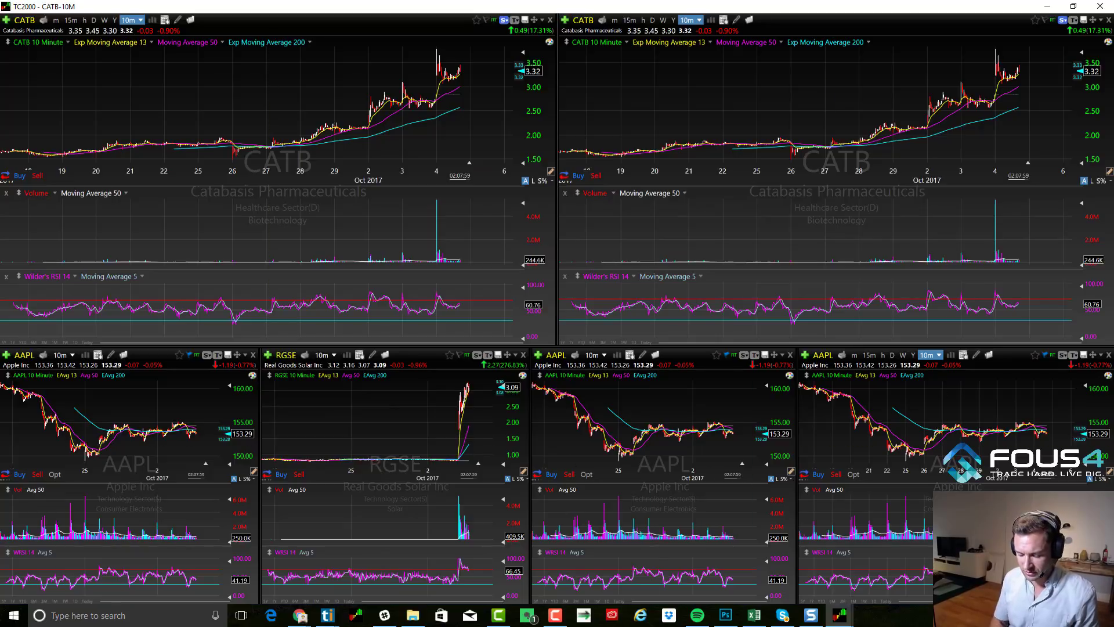
pyautogui.write('ROKU')
pyautogui.press('Return')
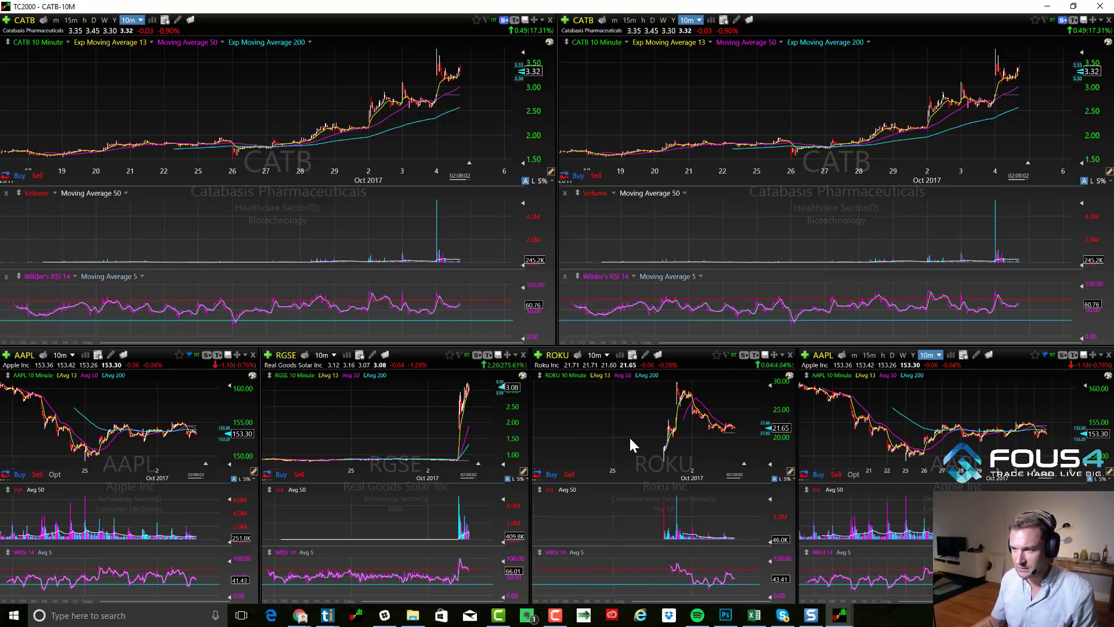
pyautogui.click(975, 443)
pyautogui.write('SNAP')
pyautogui.press('Return')
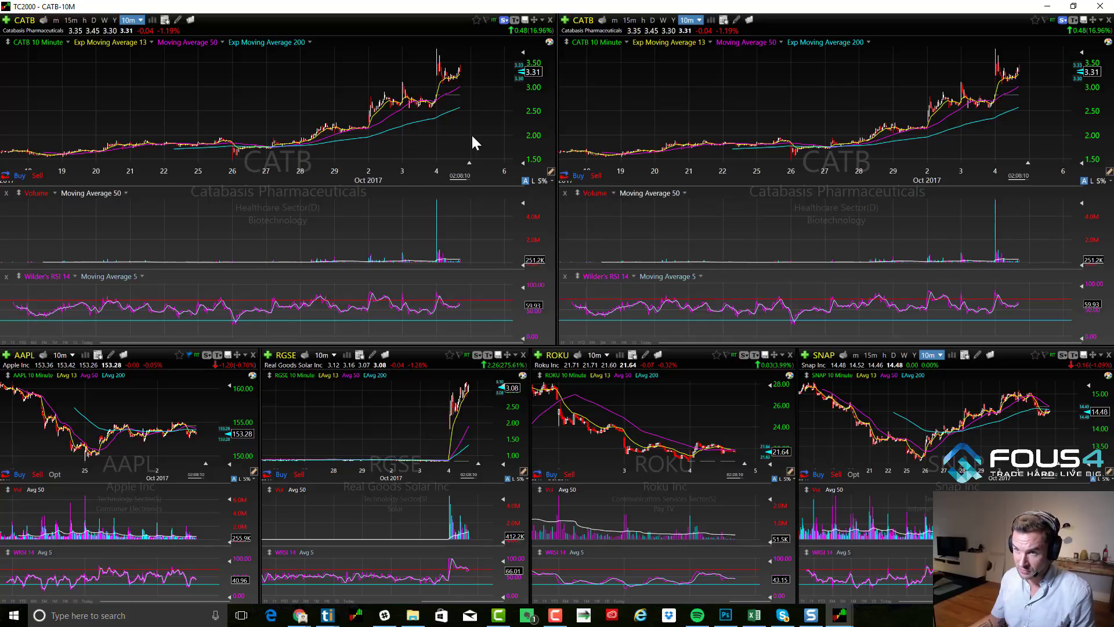
# Set the right upper chart to the daily timeframe and the left upper chart to the 1-minute timeframe.
pyautogui.scroll(3, 471, 136)
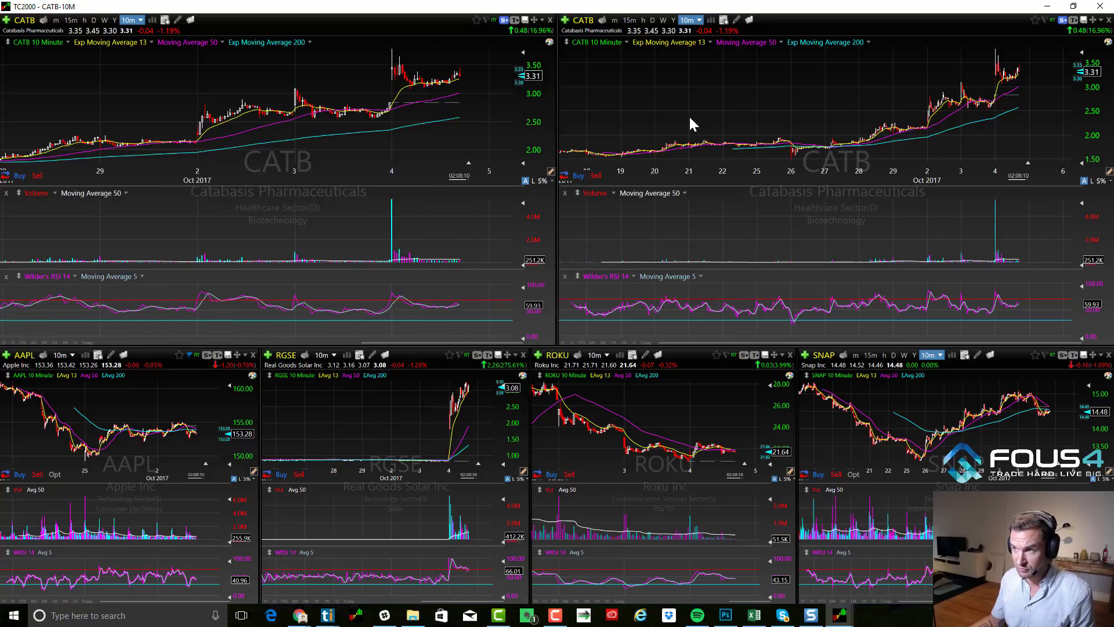
pyautogui.click(688, 19)
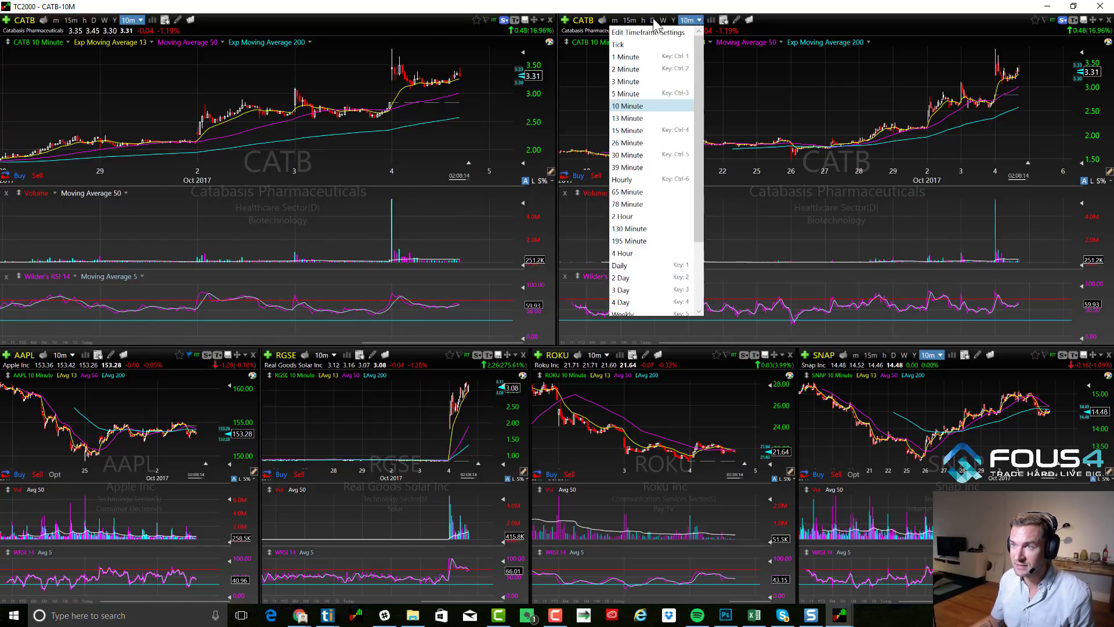
pyautogui.click(653, 21)
pyautogui.scroll(5, 843, 119)
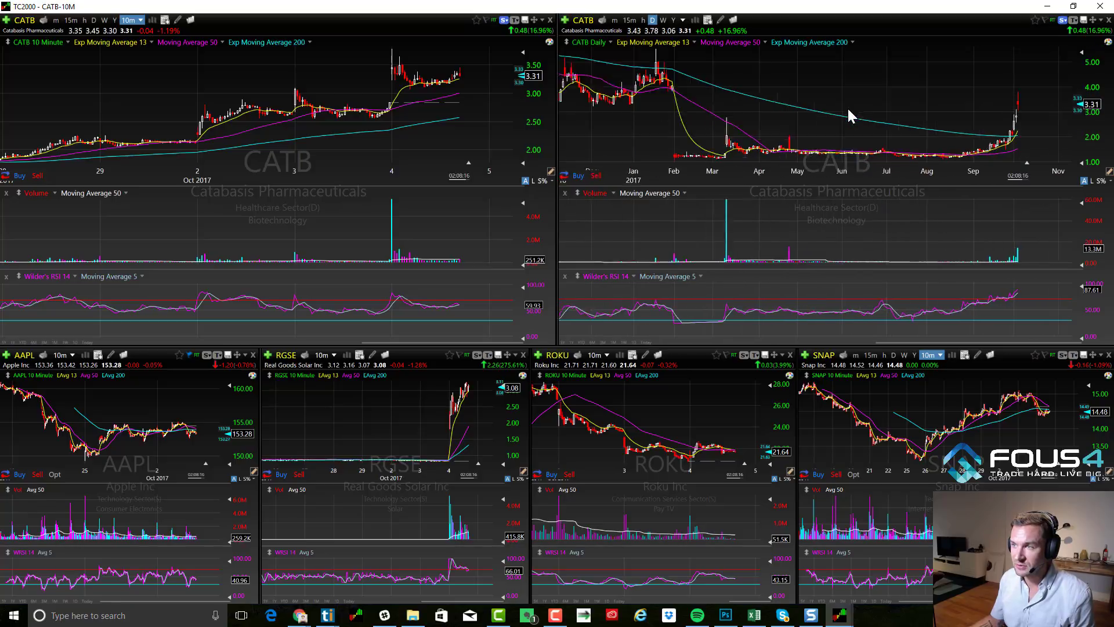
pyautogui.click(56, 20)
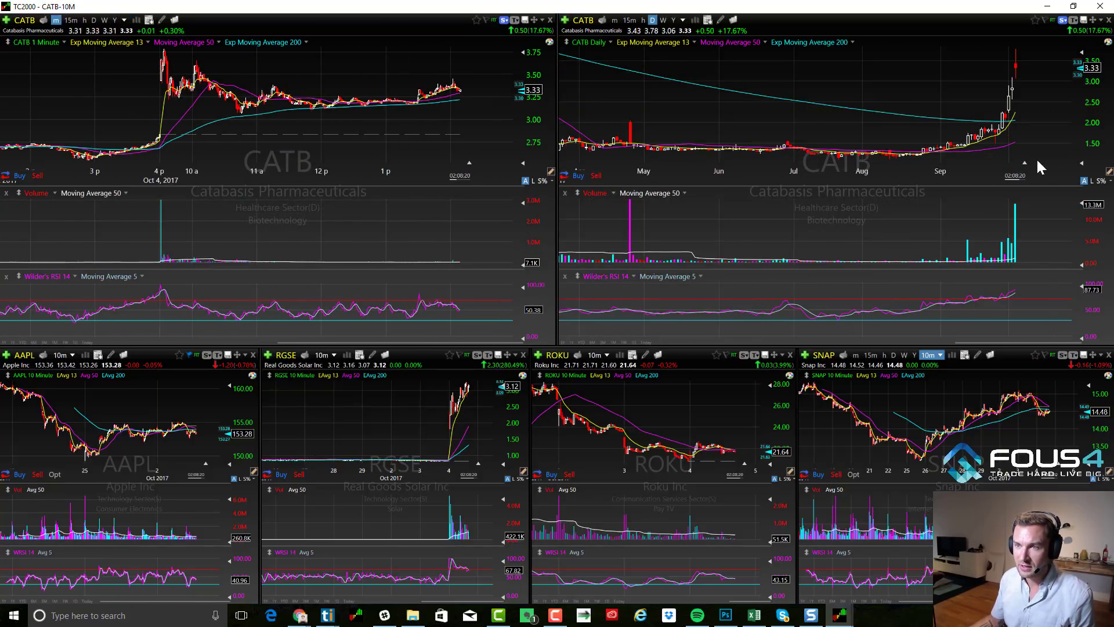
# Restore the chart layout window from full screen and resize it to fill the space beside the scanner windows.
pyautogui.doubleClick(589, 6)
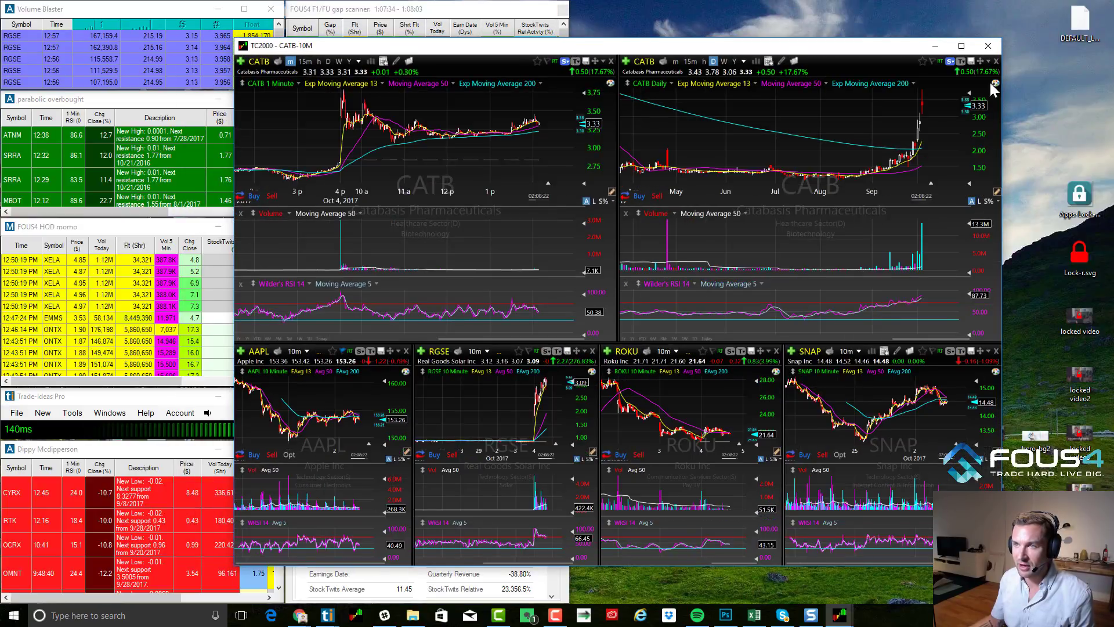
pyautogui.moveTo(574, 51); pyautogui.dragTo(672, 15)
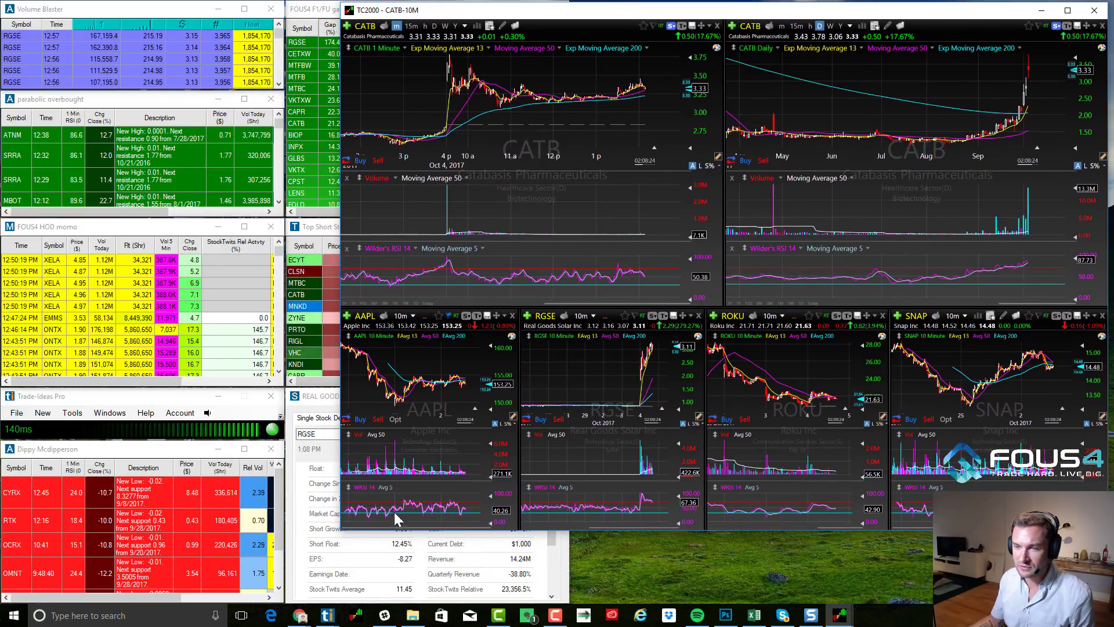
pyautogui.moveTo(340, 529); pyautogui.dragTo(297, 603)
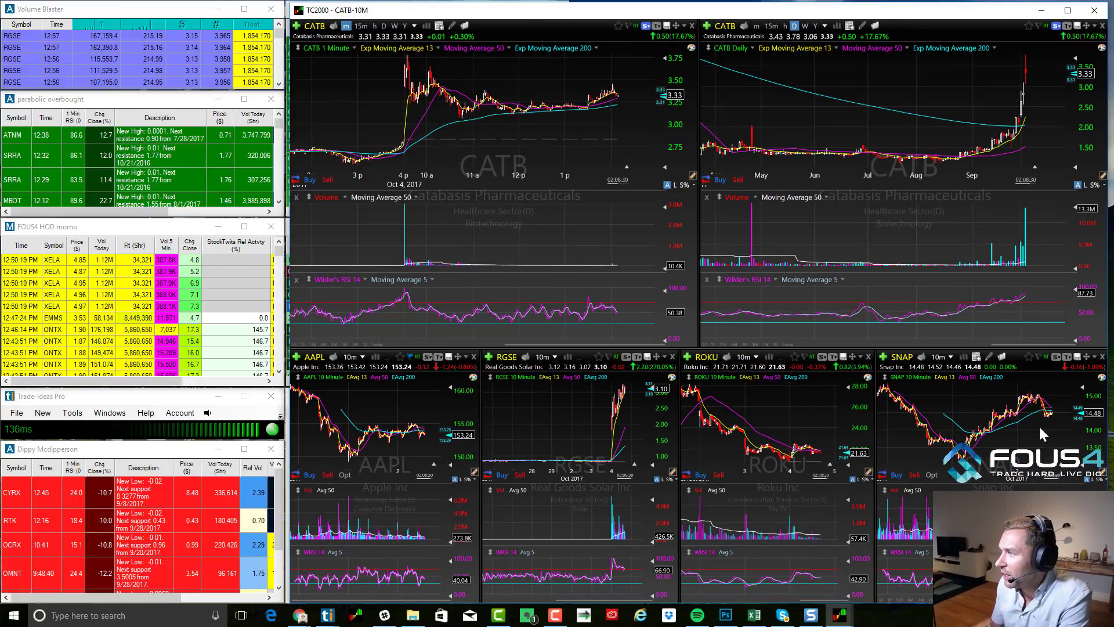
# Bring up the main TC2000 window and open the All LiveBriefs news feed from MT Newswires.
pyautogui.hotkey('alt', 'Tab')
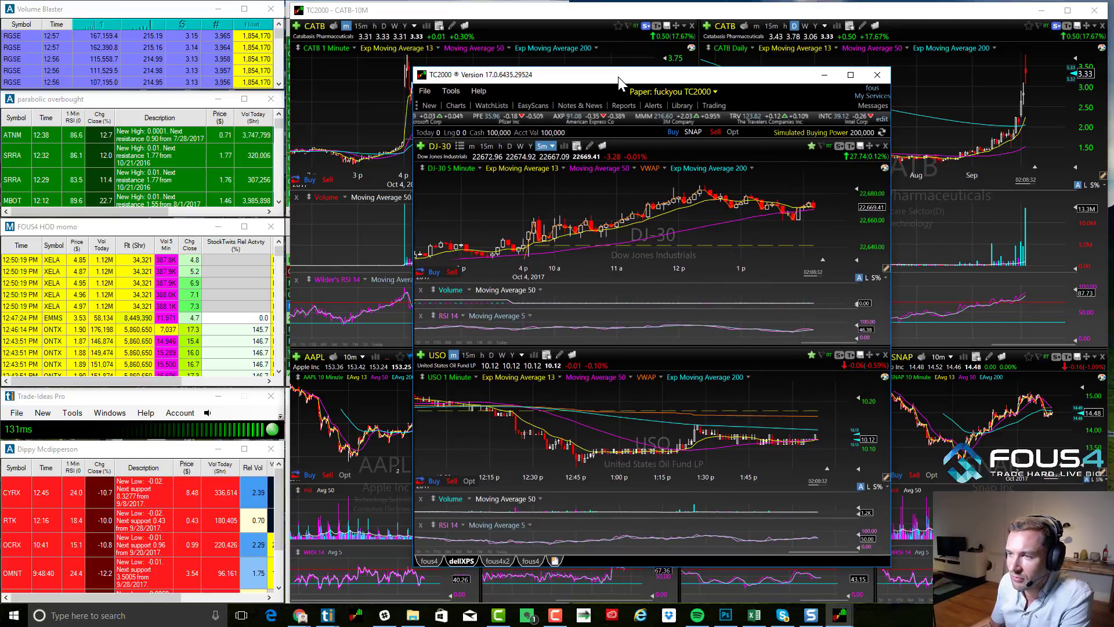
pyautogui.moveTo(618, 76); pyautogui.dragTo(621, 50)
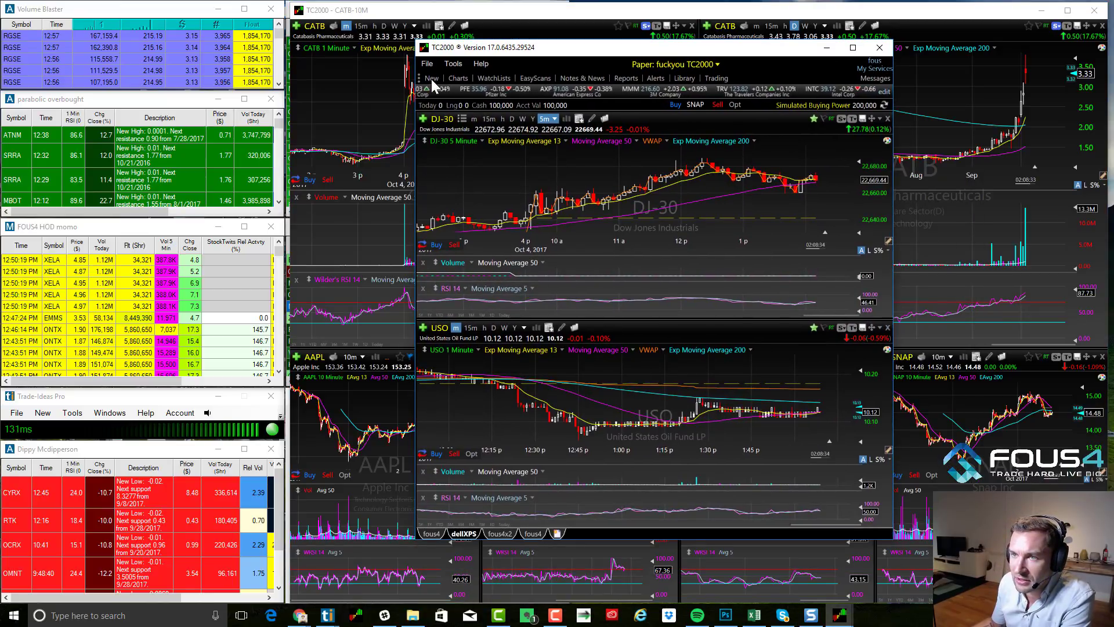
pyautogui.click(582, 78)
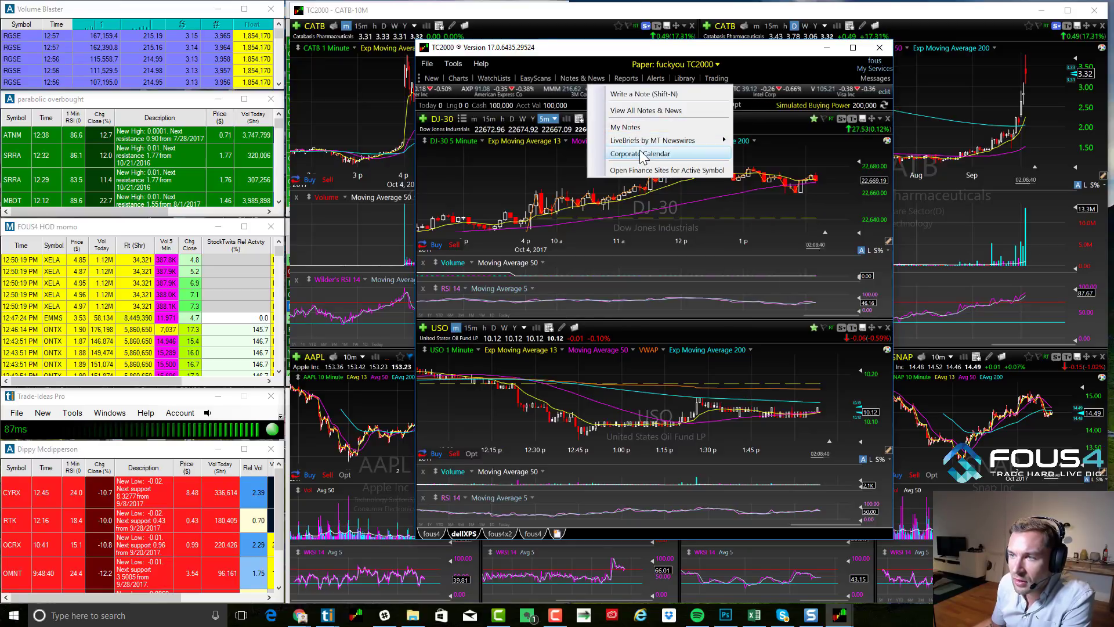
pyautogui.moveTo(642, 143)
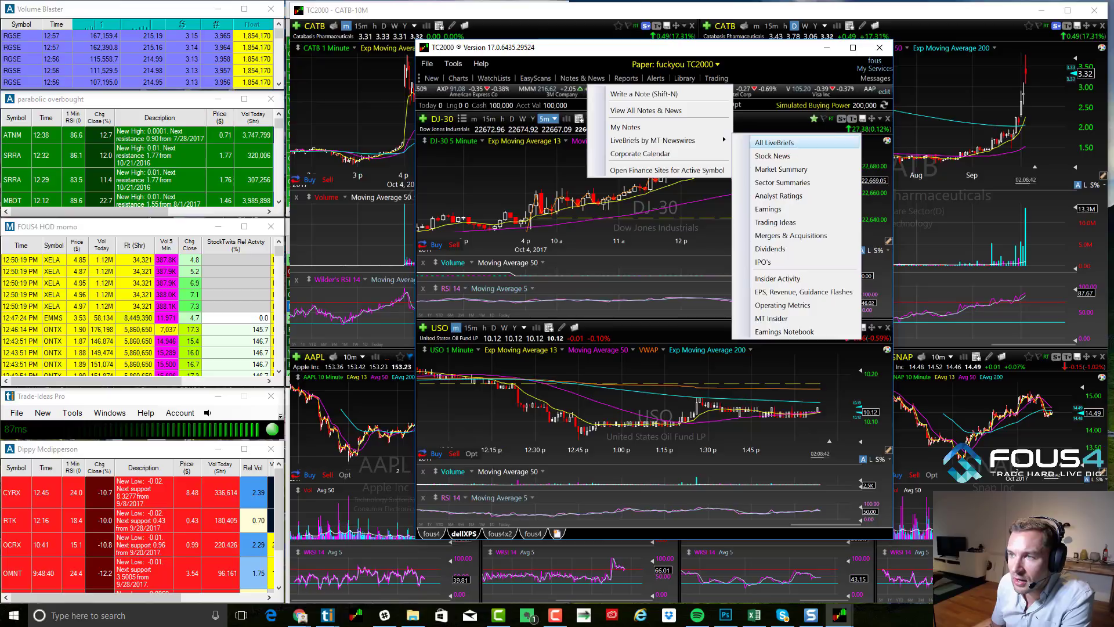
pyautogui.click(780, 144)
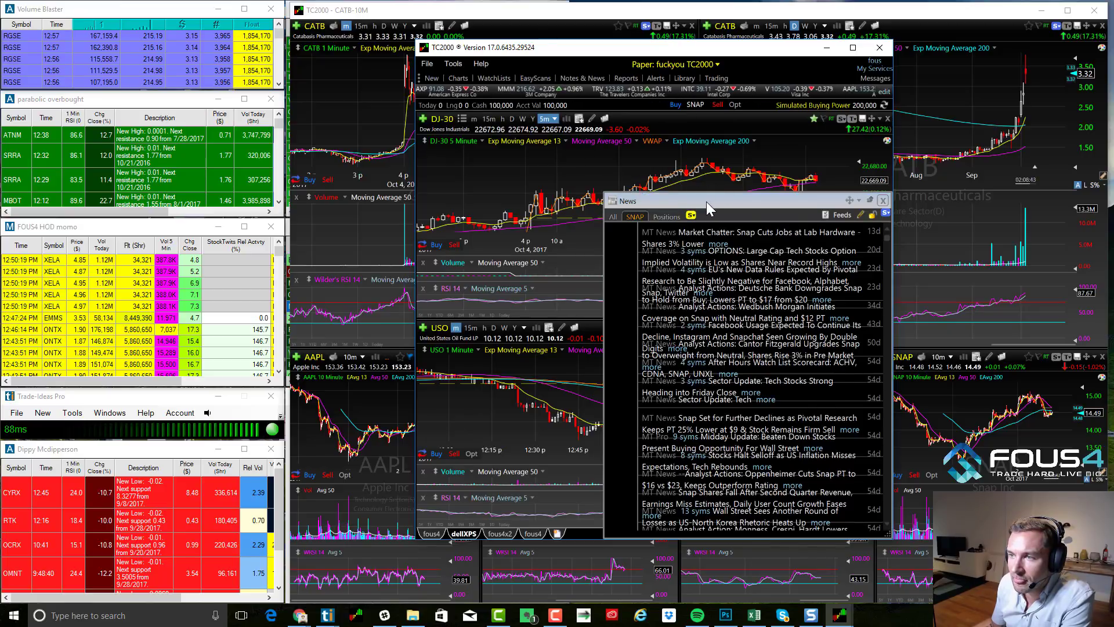
# Float the News window in its own layout window and move the main TC2000 window out of the way.
pyautogui.moveTo(644, 201); pyautogui.dragTo(522, 150)
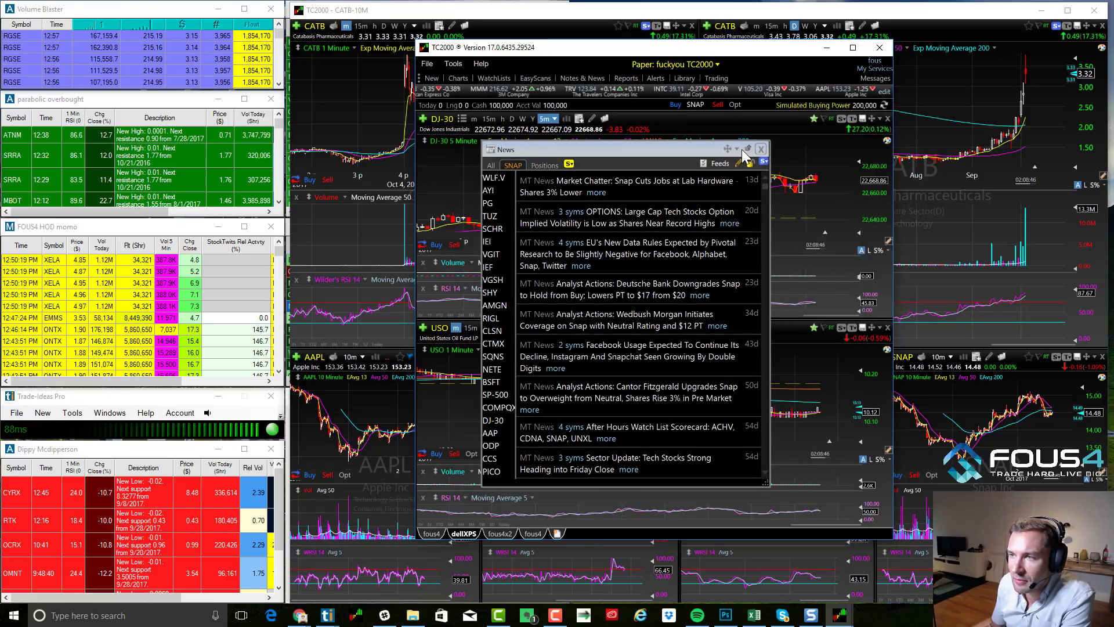
pyautogui.click(738, 149)
pyautogui.click(806, 174)
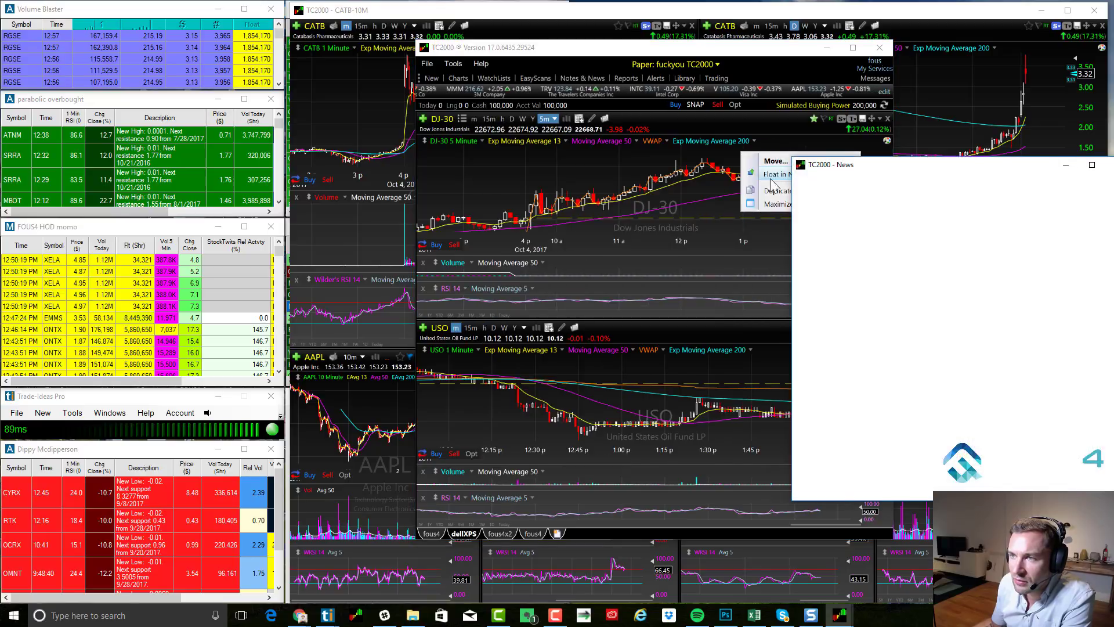
pyautogui.moveTo(871, 165); pyautogui.dragTo(392, 151)
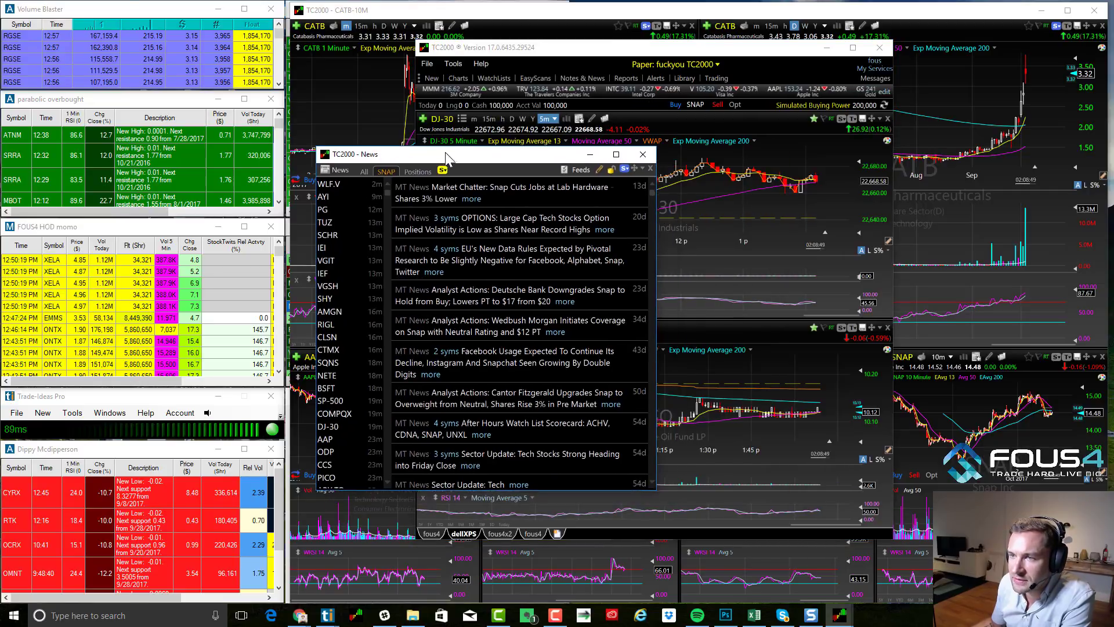
pyautogui.click(539, 51)
pyautogui.moveTo(588, 54); pyautogui.dragTo(1113, 580)
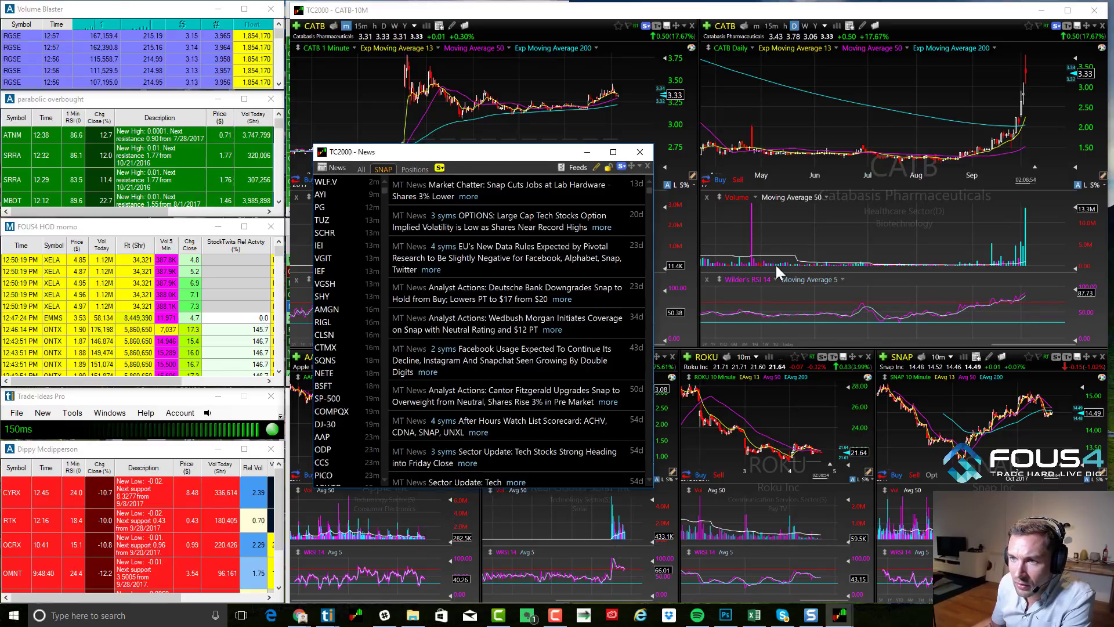
# Dock the news feed to the left of the 1-minute CATB chart and narrow it to give that chart more width.
pyautogui.moveTo(624, 151); pyautogui.dragTo(510, 182)
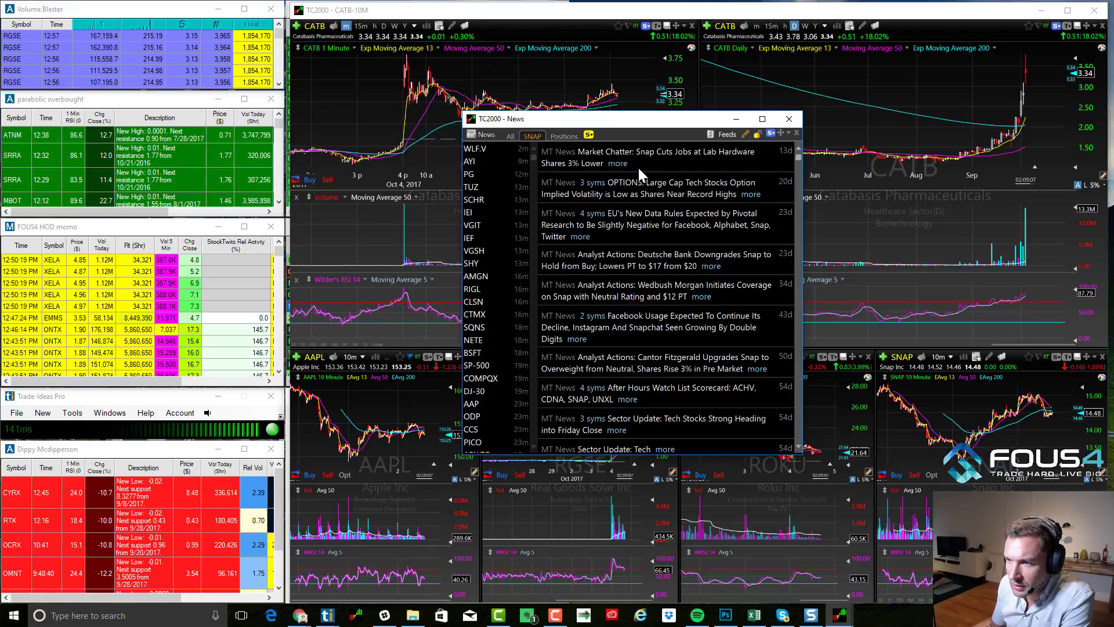
pyautogui.click(788, 134)
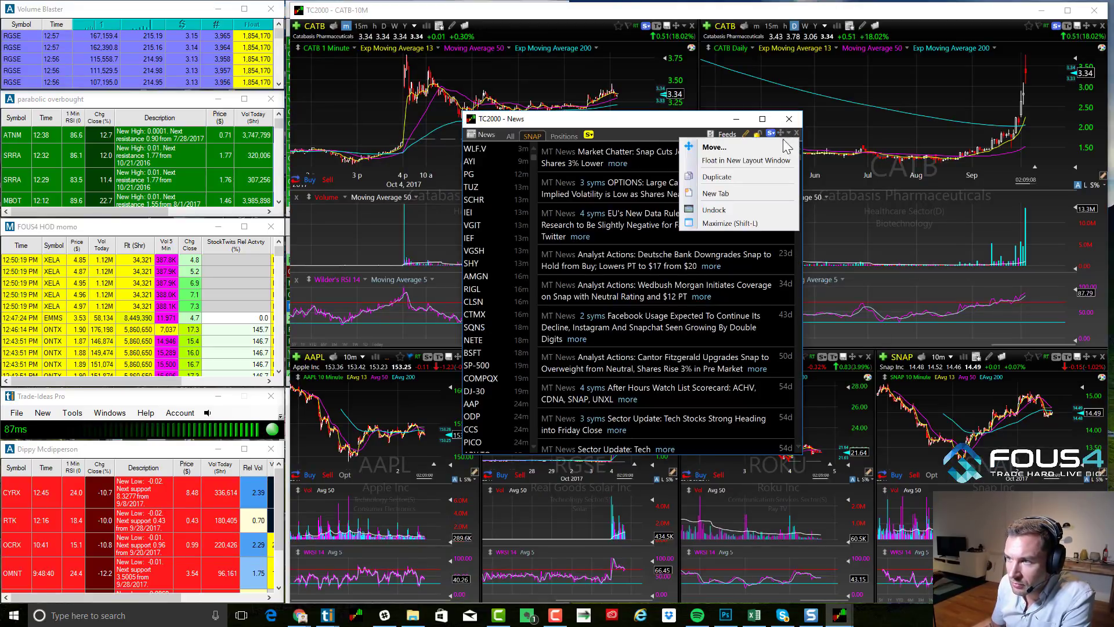
pyautogui.click(714, 147)
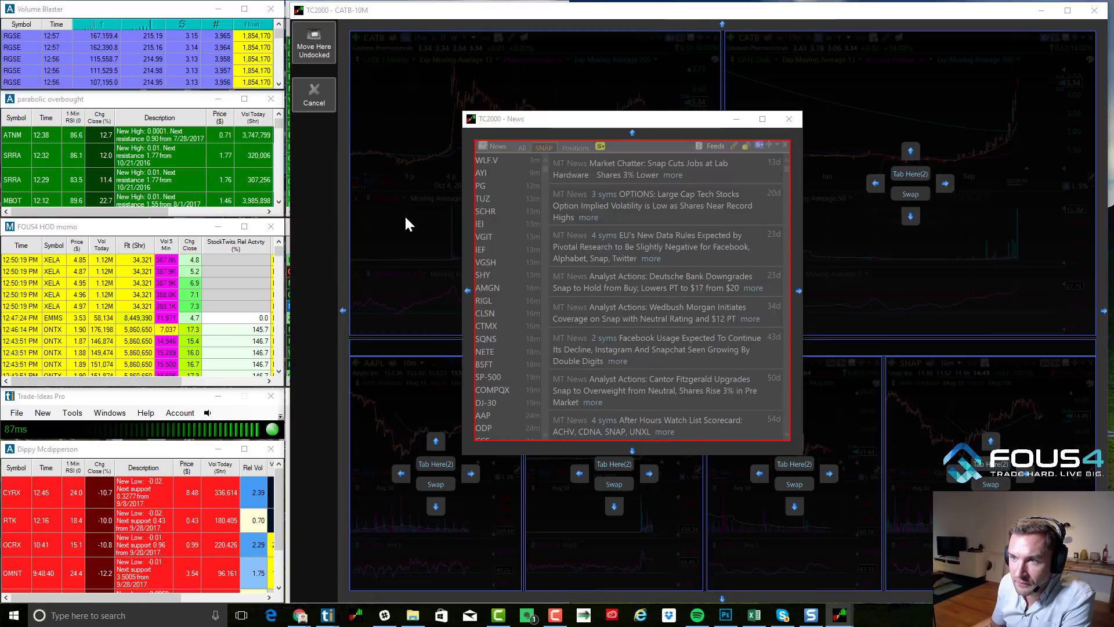
pyautogui.moveTo(629, 118); pyautogui.dragTo(868, 158)
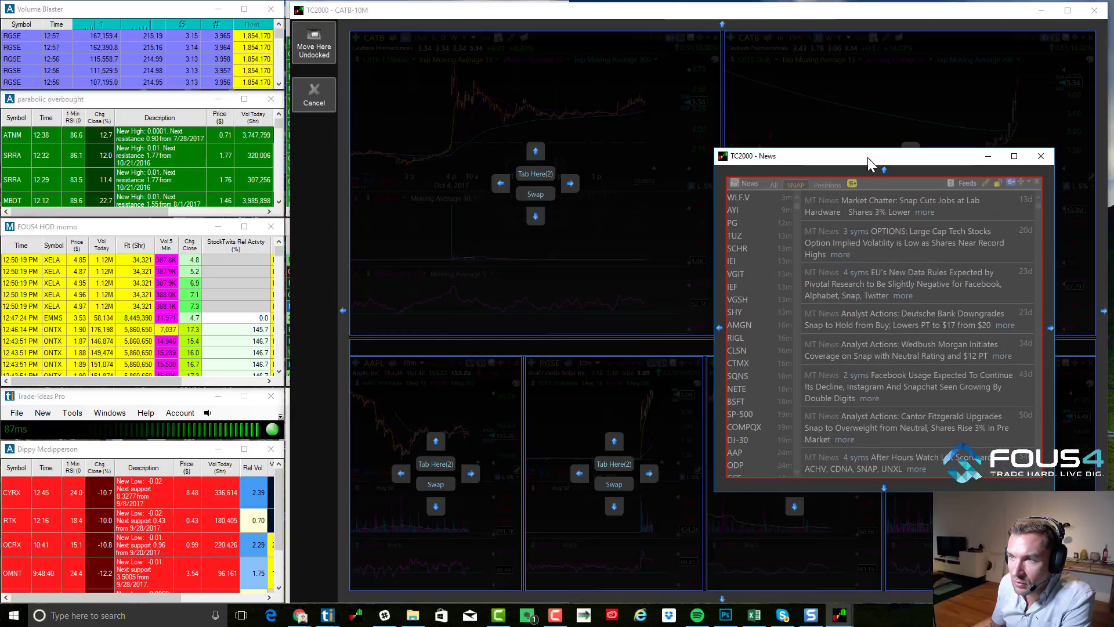
pyautogui.click(499, 183)
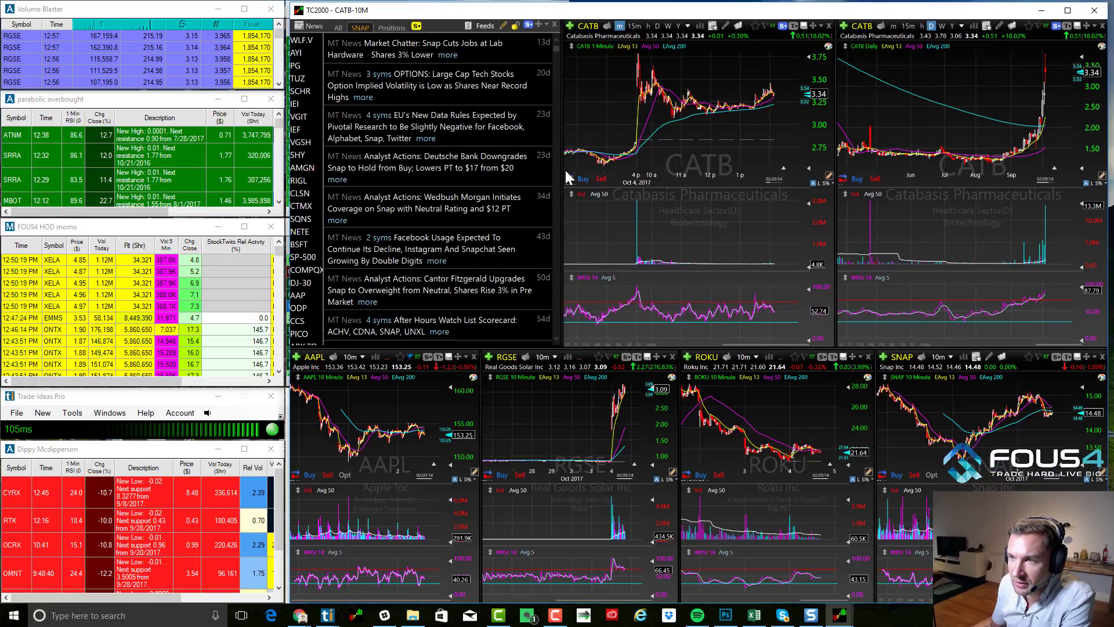
pyautogui.moveTo(560, 170); pyautogui.dragTo(432, 192)
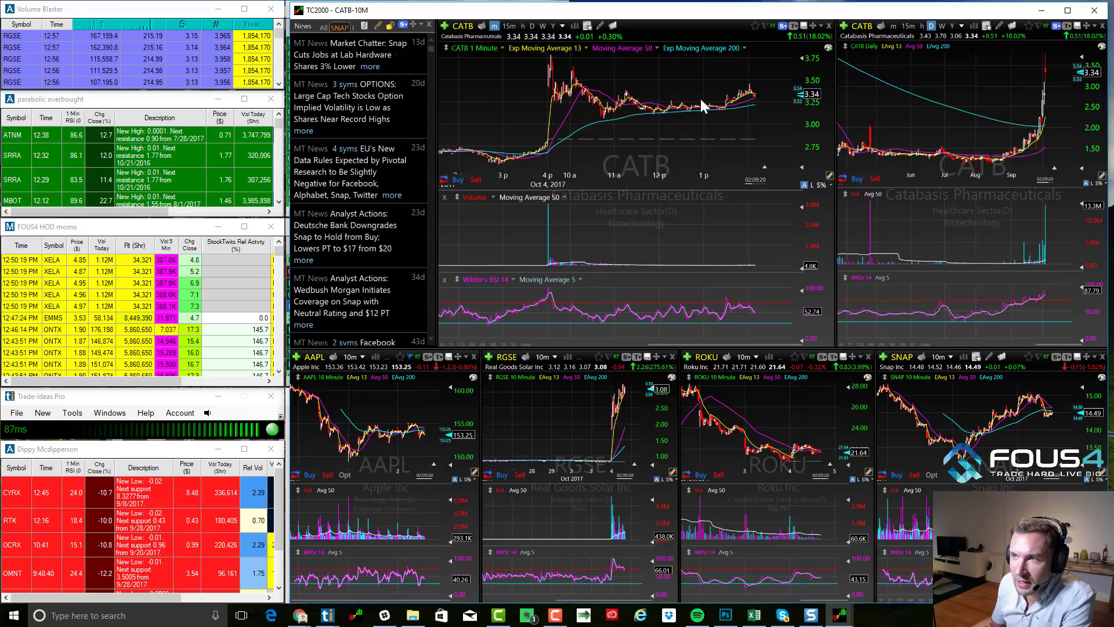
# Load the symbol RGSE in the two linked upper charts and the linked news feed.
pyautogui.scroll(-2, 701, 98)
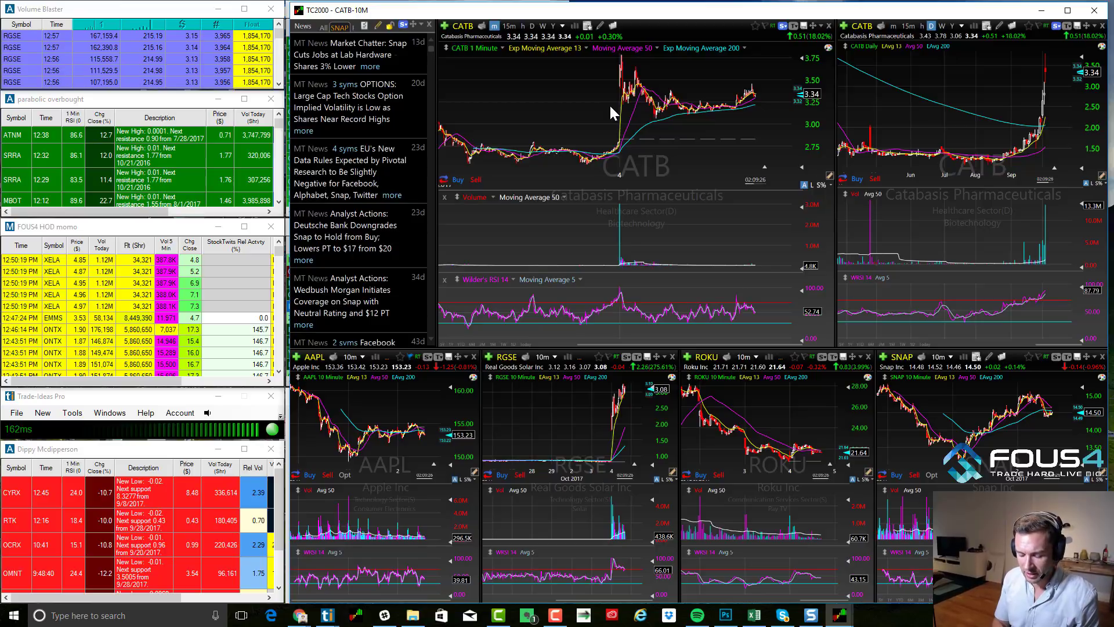
pyautogui.write('RGSE')
pyautogui.press('Return')
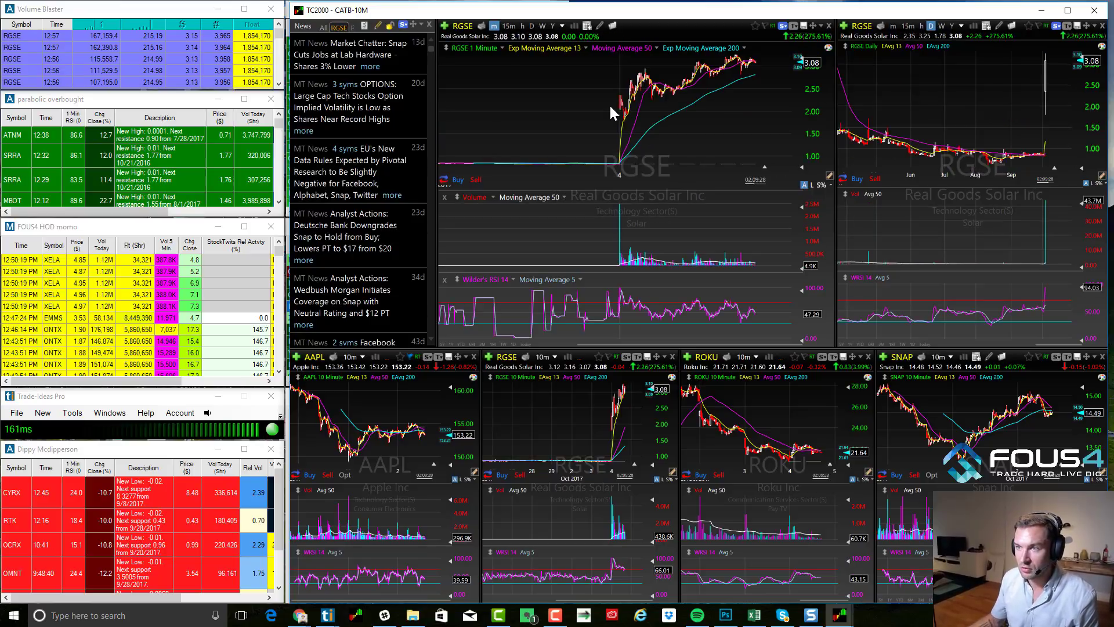
pyautogui.scroll(3, 613, 136)
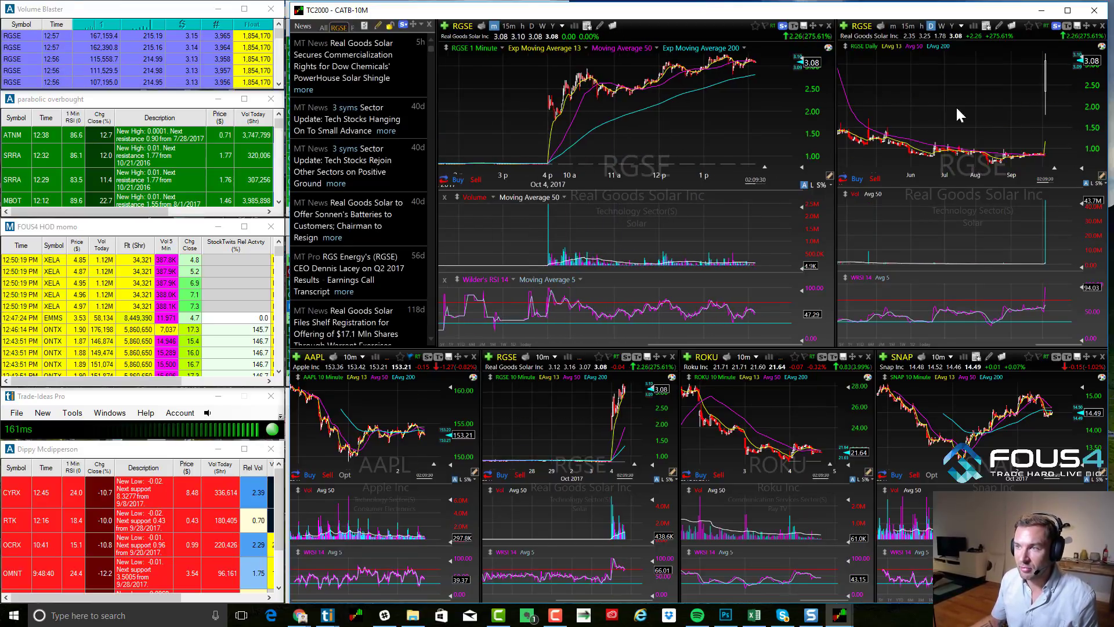
# Even out the widths of the two upper charts and narrow the news feed slightly.
pyautogui.moveTo(835, 110); pyautogui.dragTo(764, 111)
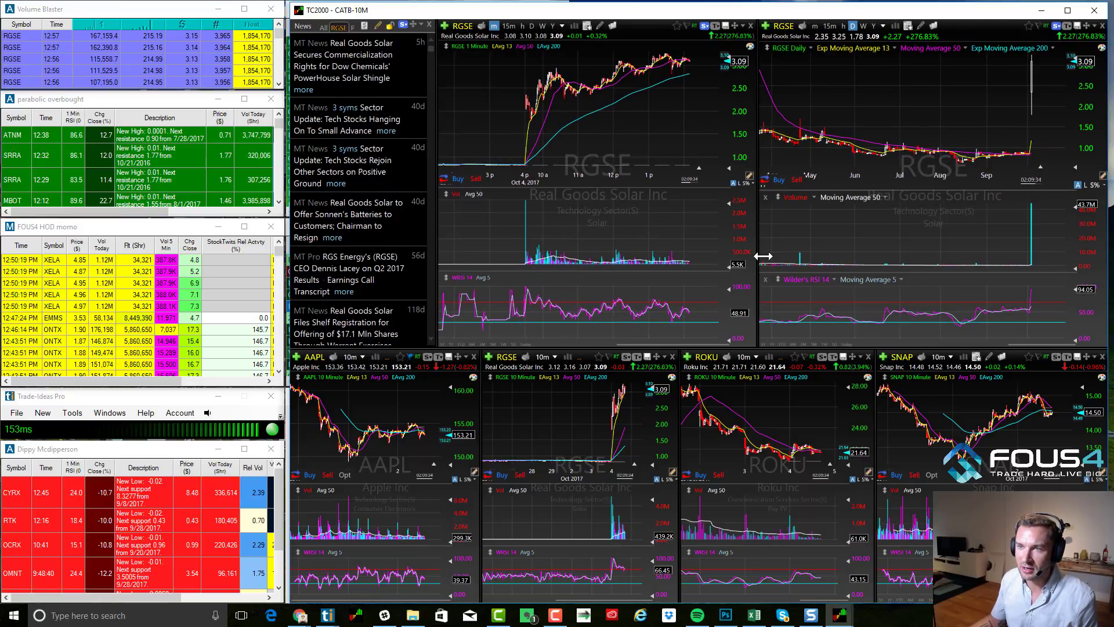
pyautogui.moveTo(434, 150); pyautogui.dragTo(424, 149)
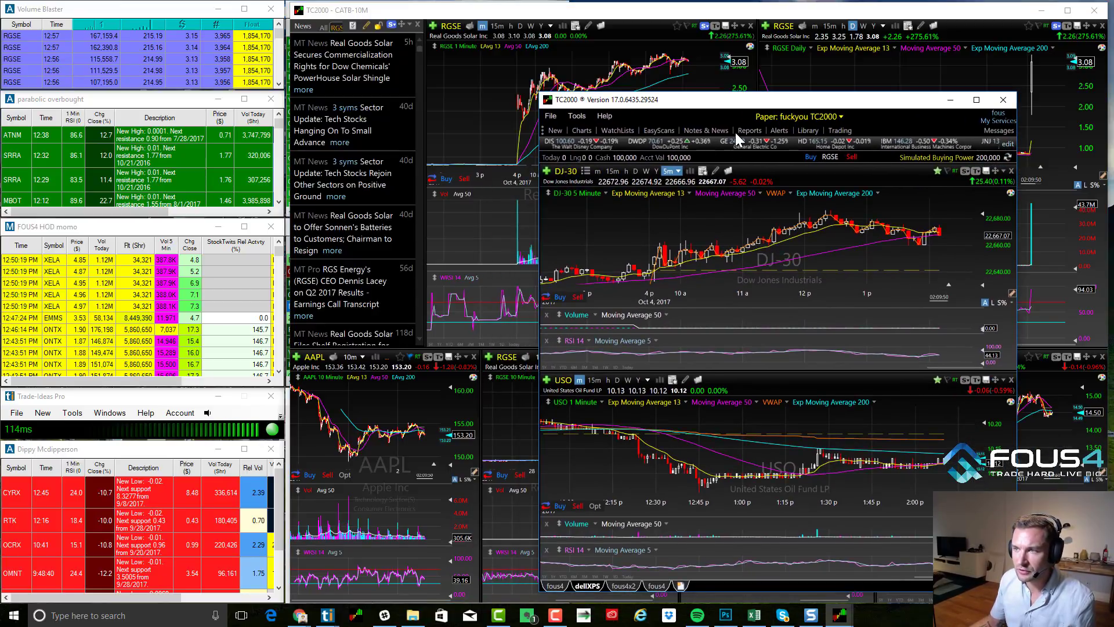
# Open the pre-built Price & Volume report from the main TC2000 window and dock it below the news feed.
pyautogui.click(747, 131)
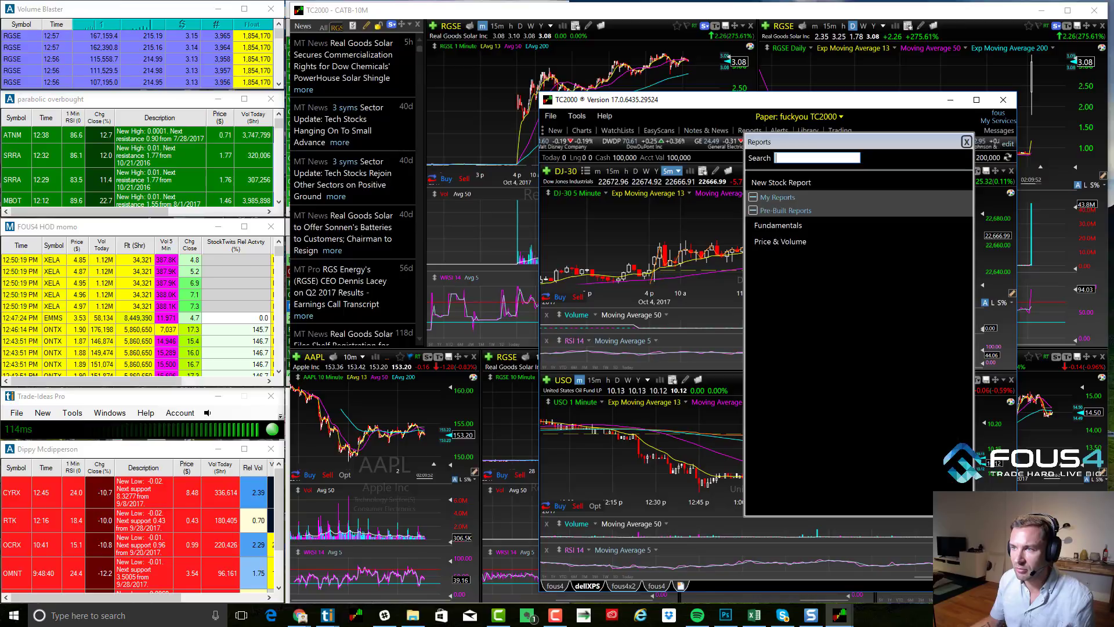
pyautogui.click(788, 243)
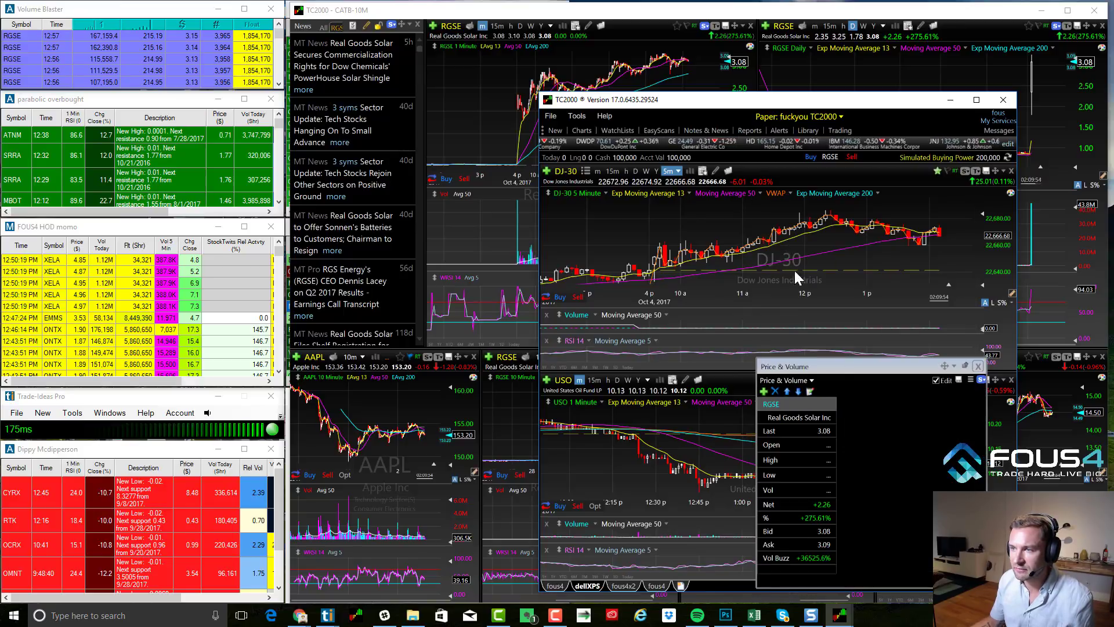
pyautogui.moveTo(945, 366); pyautogui.dragTo(407, 215)
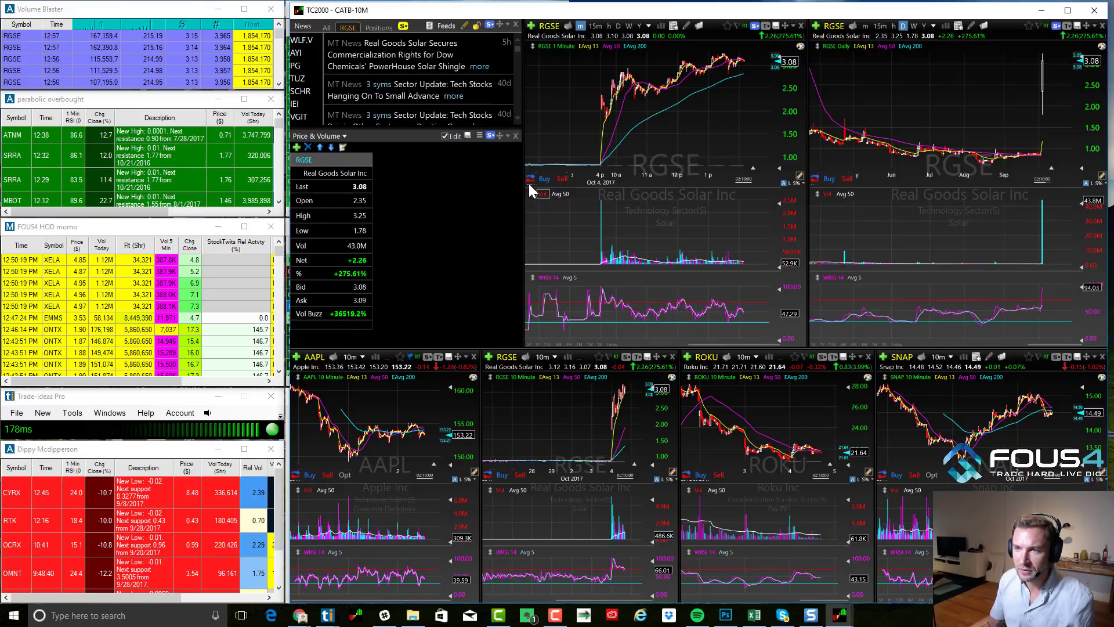
# Narrow the news feed and report column to widen the 1-minute RGSE chart, and make the Price & Volume report slightly taller.
pyautogui.moveTo(523, 233); pyautogui.dragTo(386, 232)
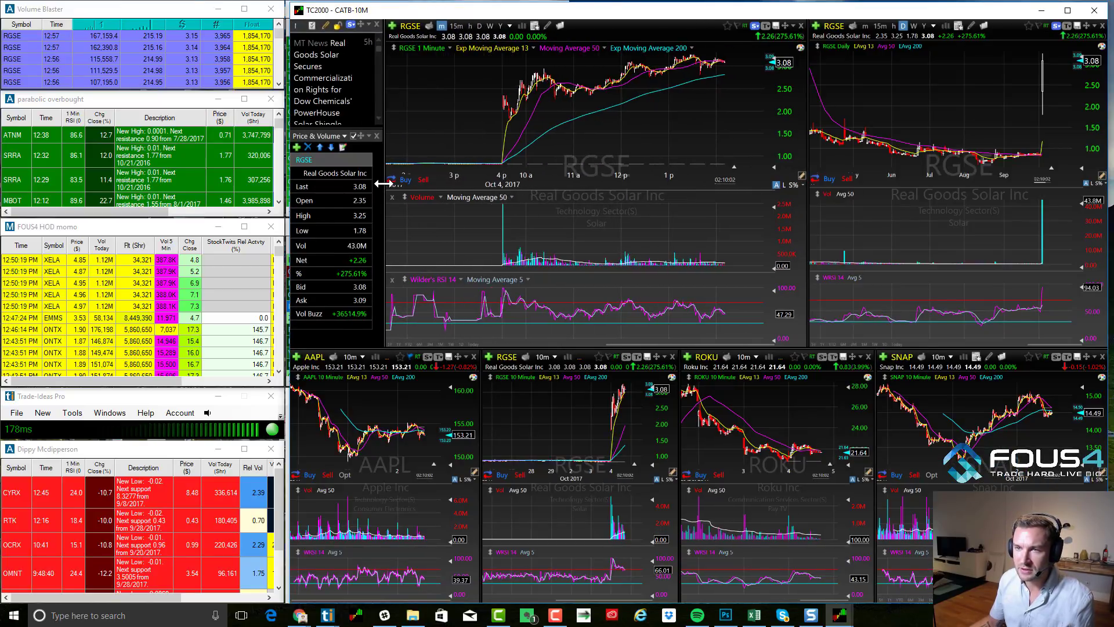
pyautogui.moveTo(343, 128); pyautogui.dragTo(363, 121)
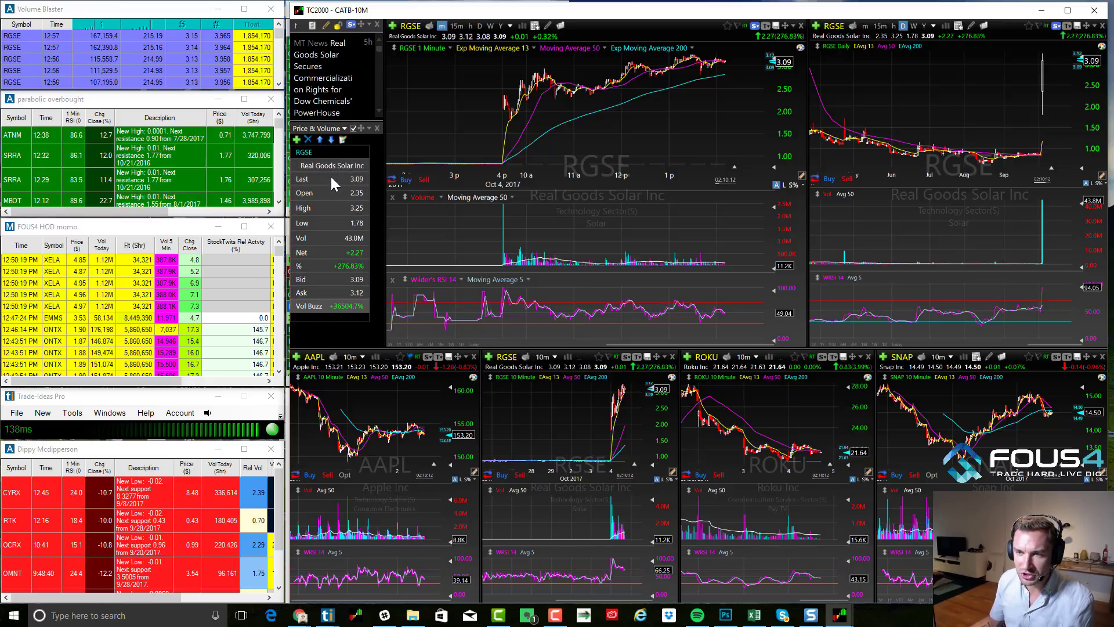
# Add Latest Float to the Price & Volume report as a value row.
pyautogui.click(297, 141)
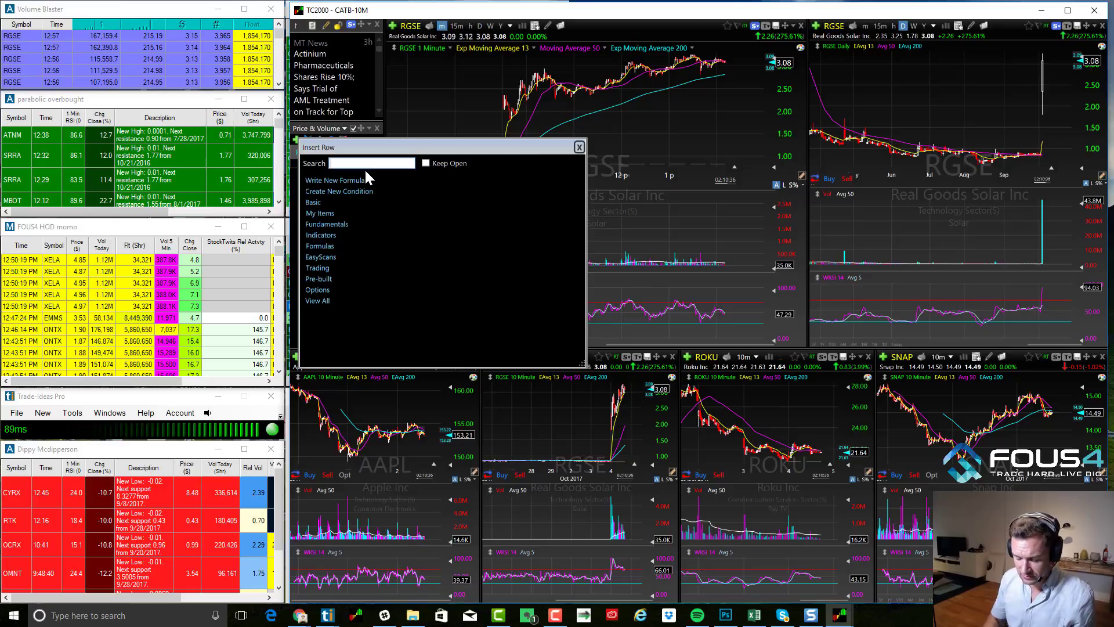
pyautogui.write('latest')
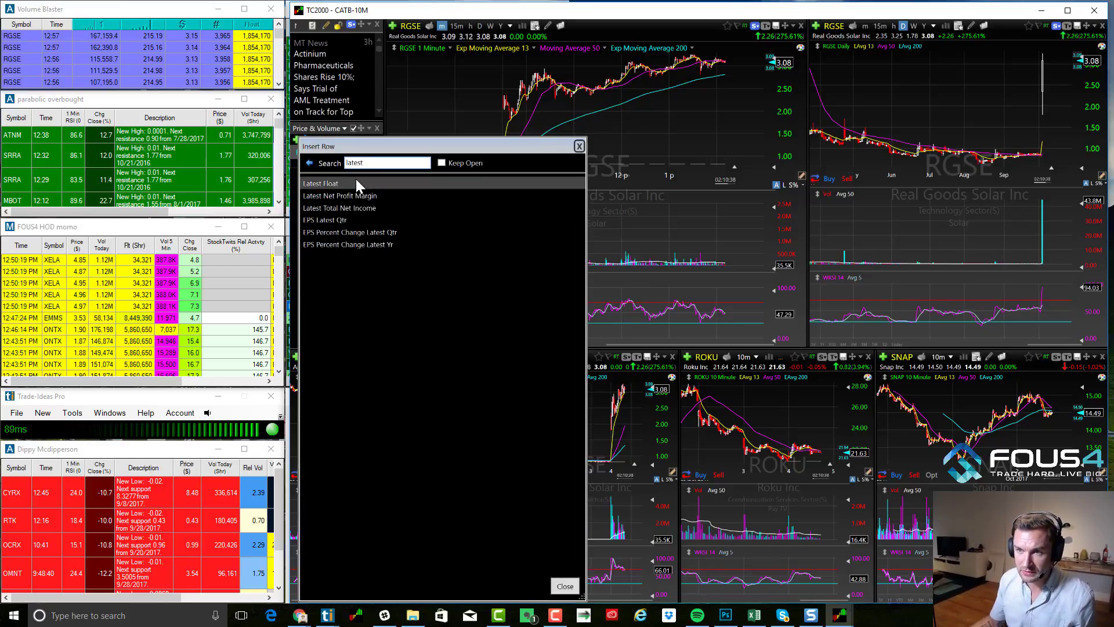
pyautogui.press('Return')
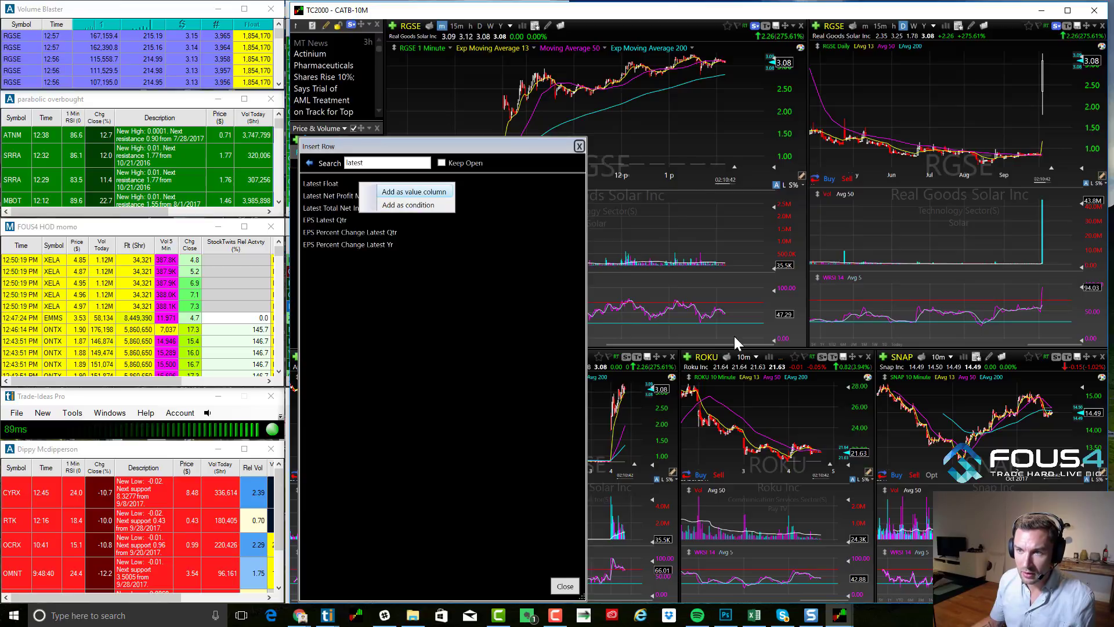
pyautogui.press('Return')
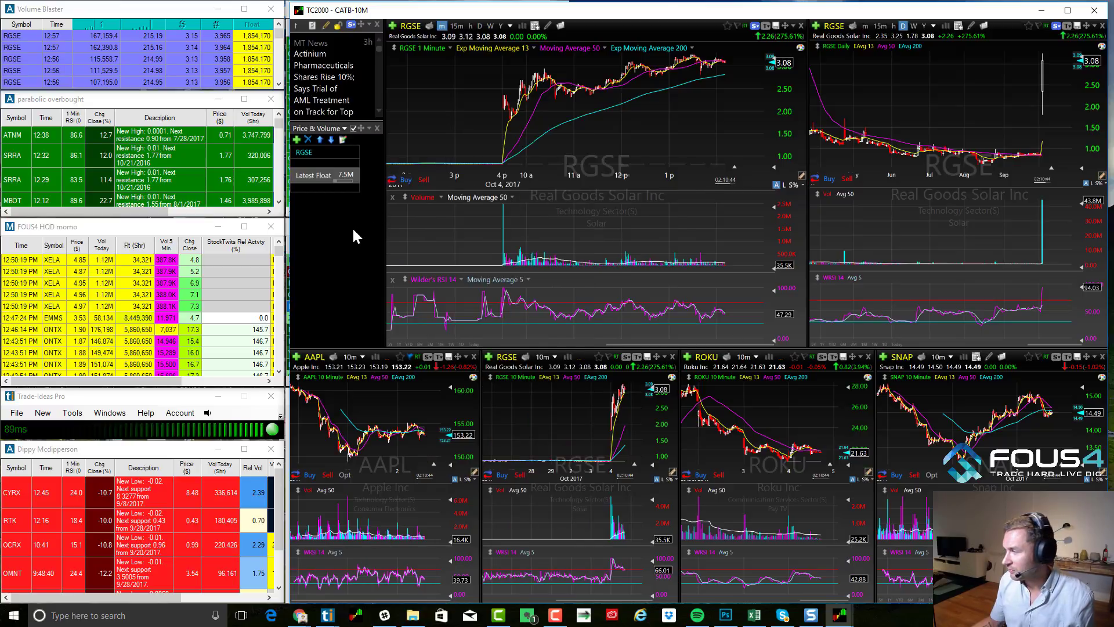
# Add a Volume row to the report using the latest value, 0 bars ago, on the Daily timeframe.
pyautogui.click(297, 139)
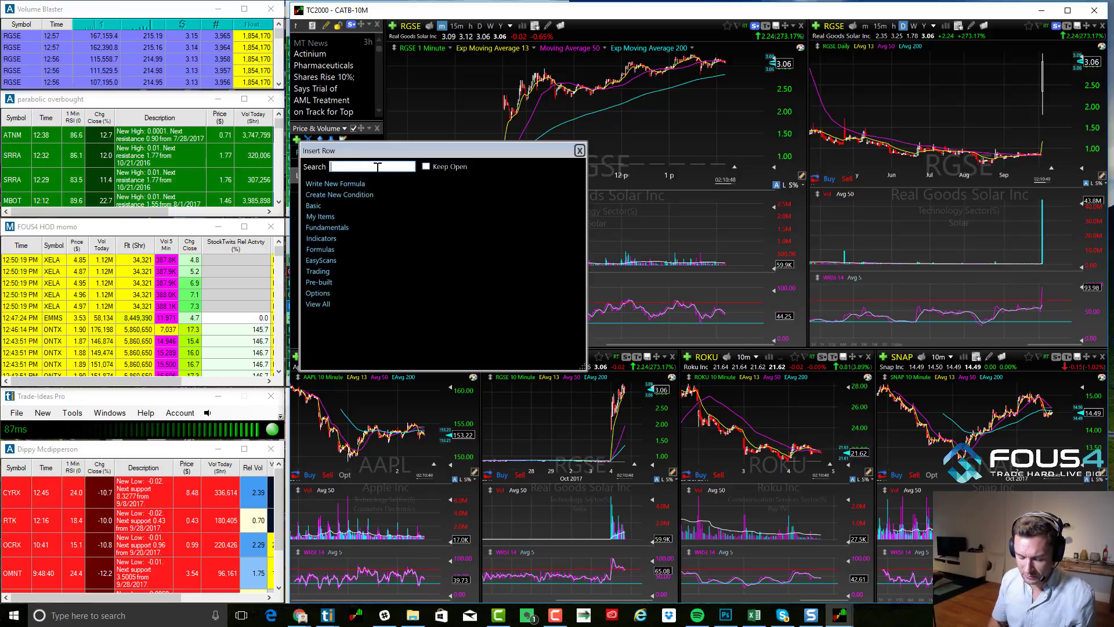
pyautogui.write('volume')
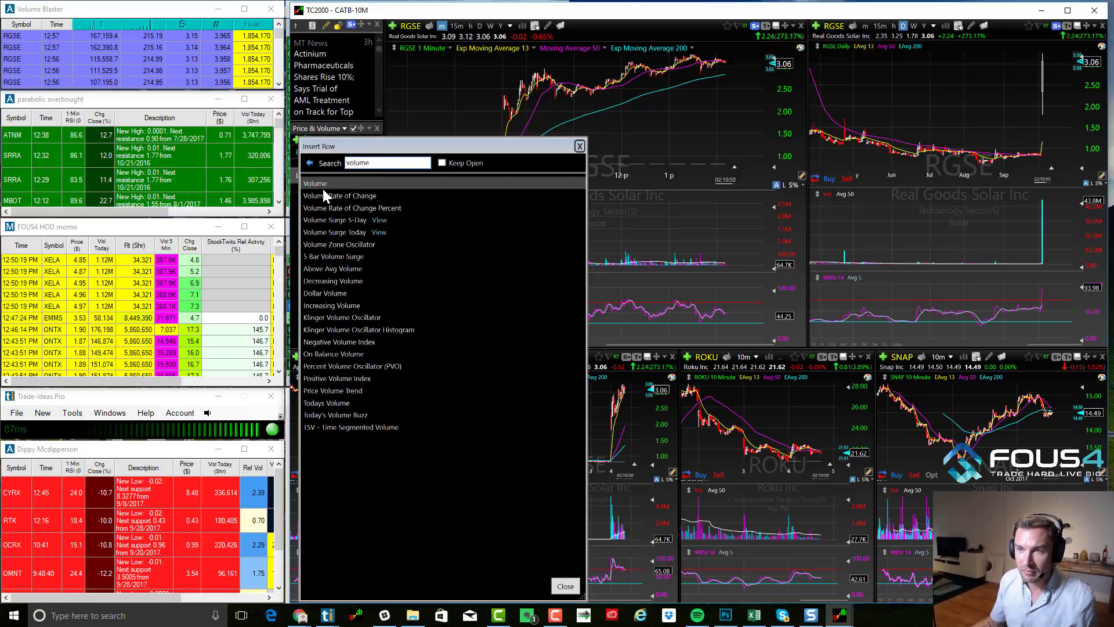
pyautogui.click(323, 189)
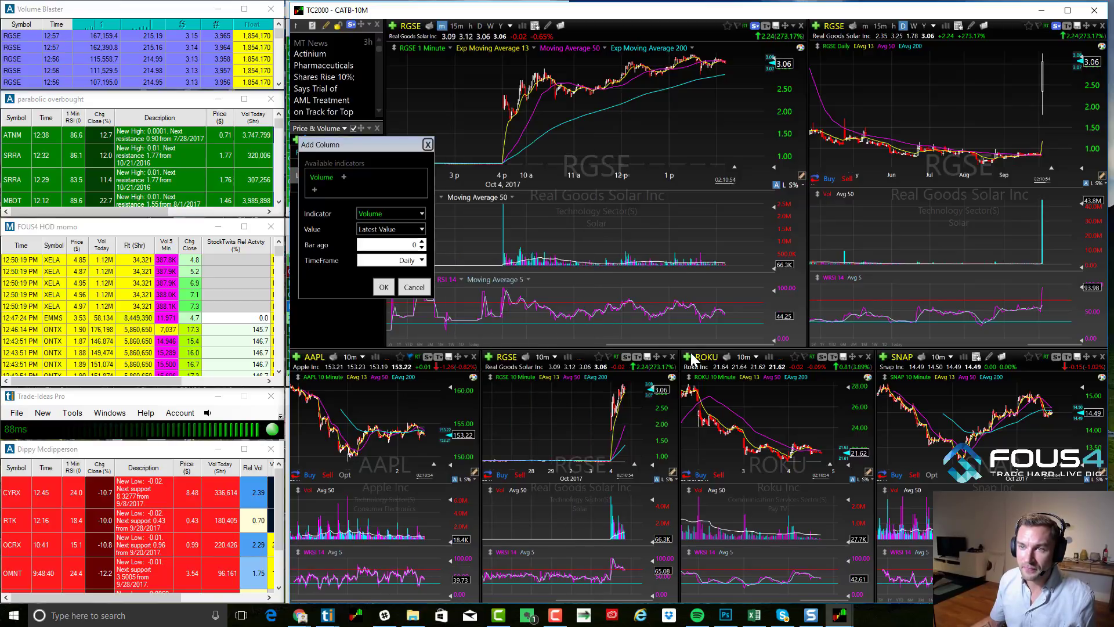
pyautogui.click(387, 287)
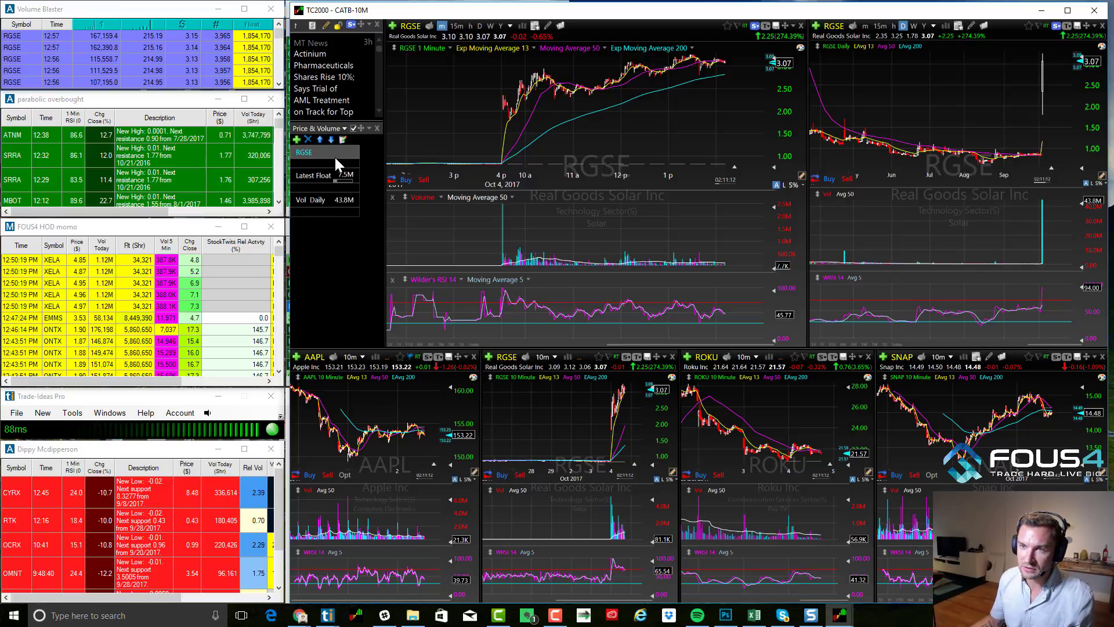
# Add Short Interest to the Price & Volume report as a value row.
pyautogui.click(297, 140)
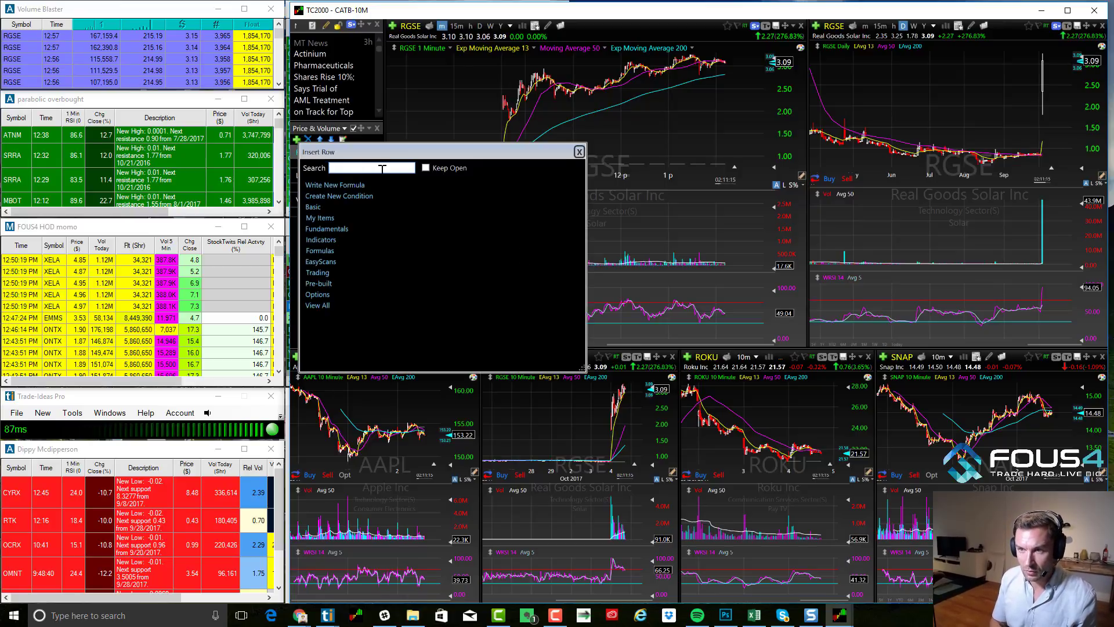
pyautogui.write('short int')
pyautogui.click(342, 184)
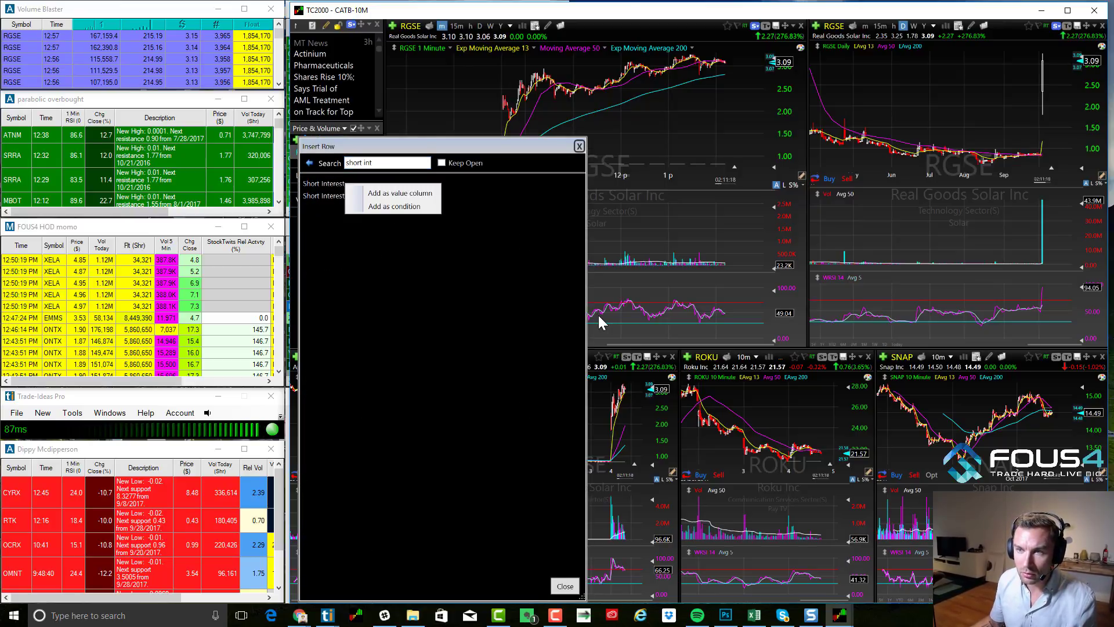
pyautogui.click(400, 194)
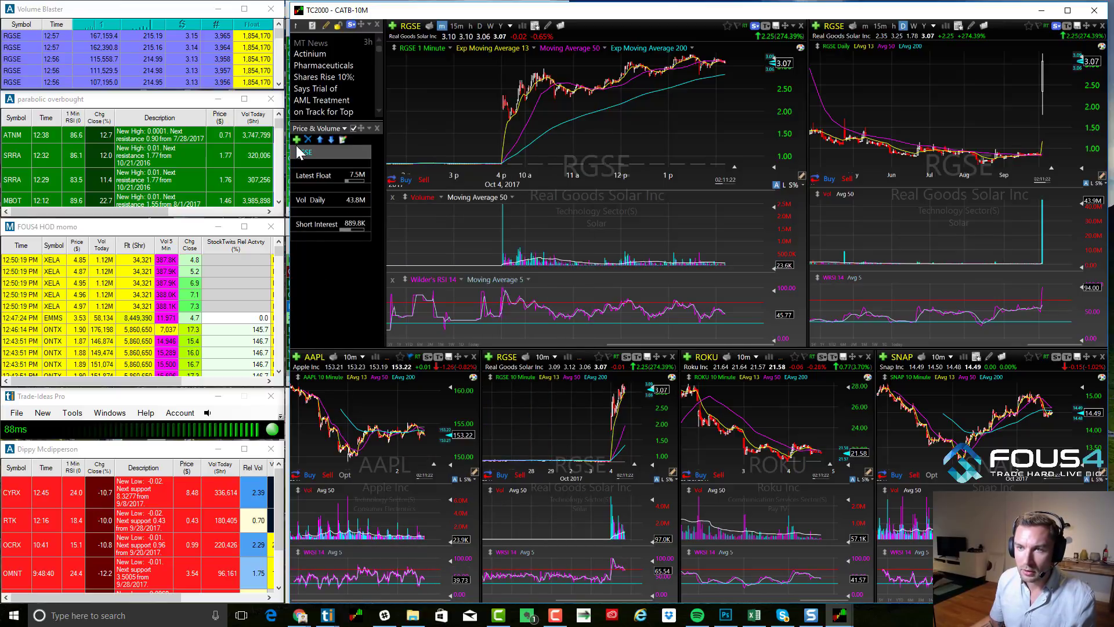
# Add Short Percentage Of Float to the Price & Volume report as a value row.
pyautogui.press('Insert')
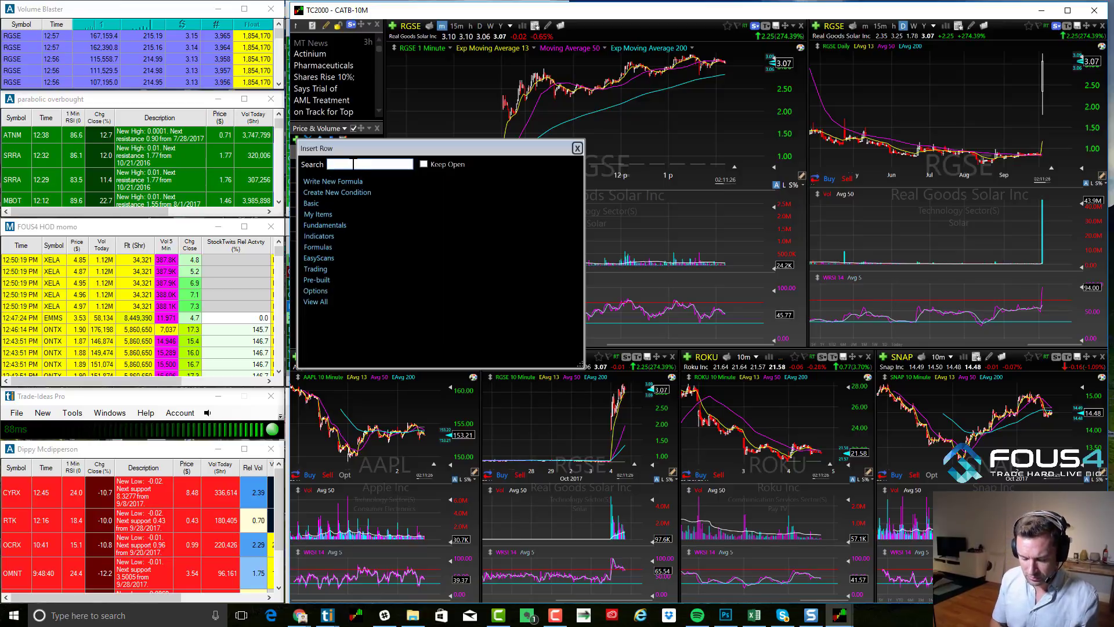
pyautogui.write('short')
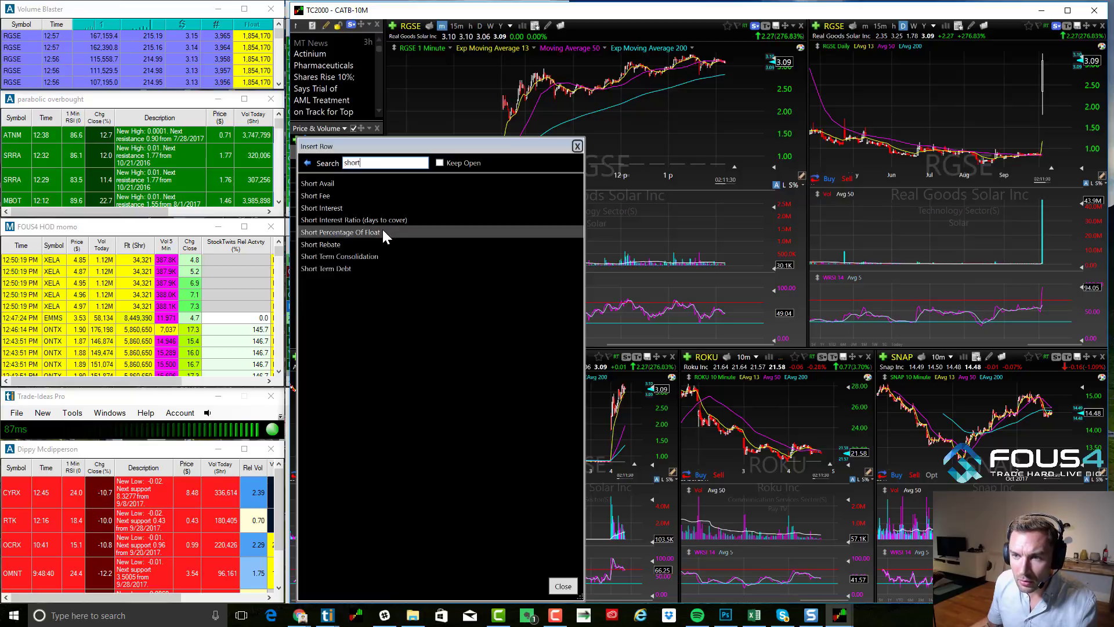
pyautogui.press('Return')
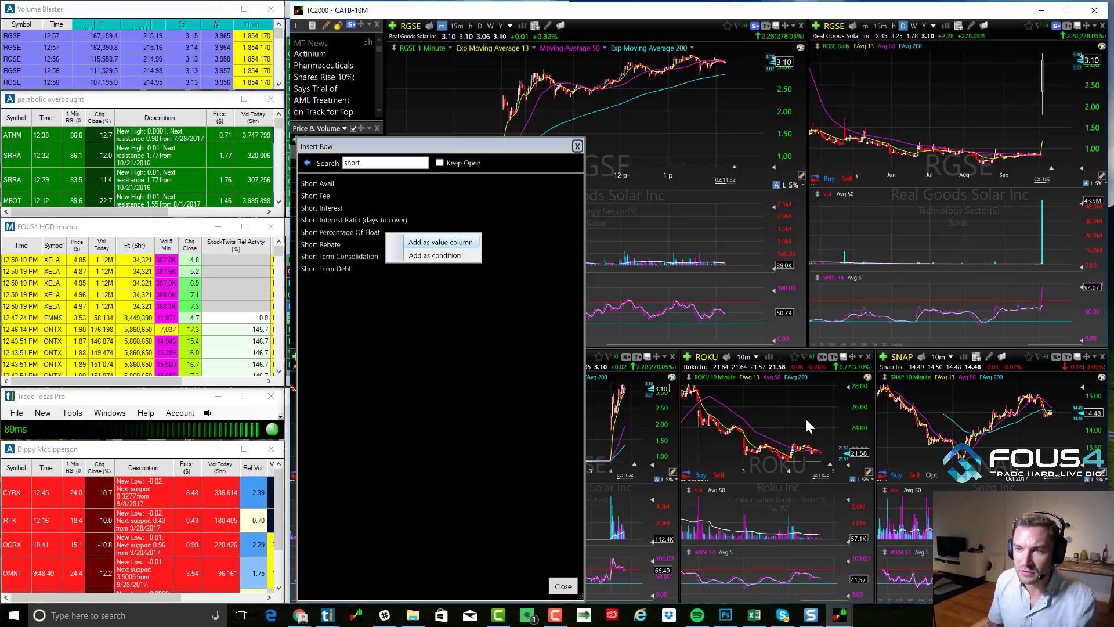
pyautogui.click(438, 243)
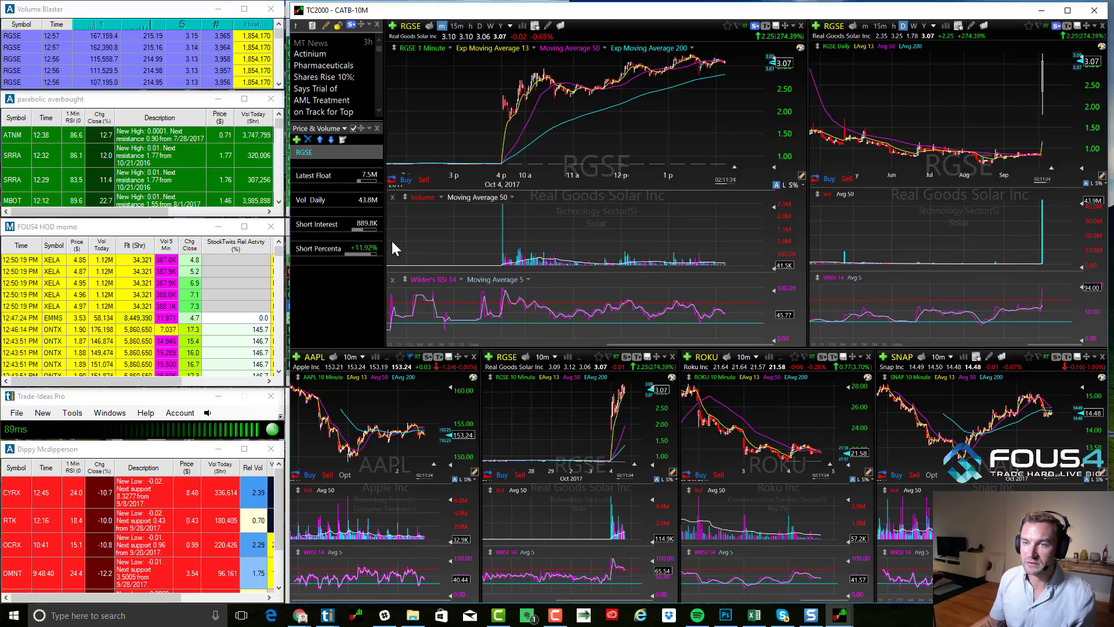
# Shorten the Price & Volume report to give the news feed more height, and even out the widths of the two upper RGSE charts.
pyautogui.moveTo(352, 123); pyautogui.dragTo(356, 191)
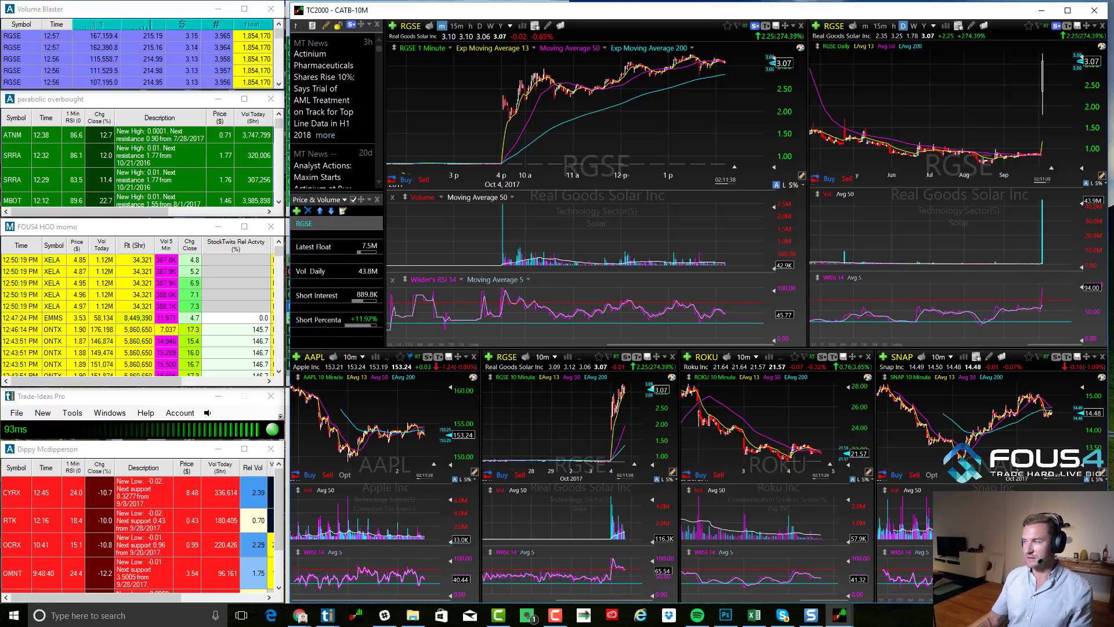
pyautogui.moveTo(619, 179); pyautogui.dragTo(579, 183)
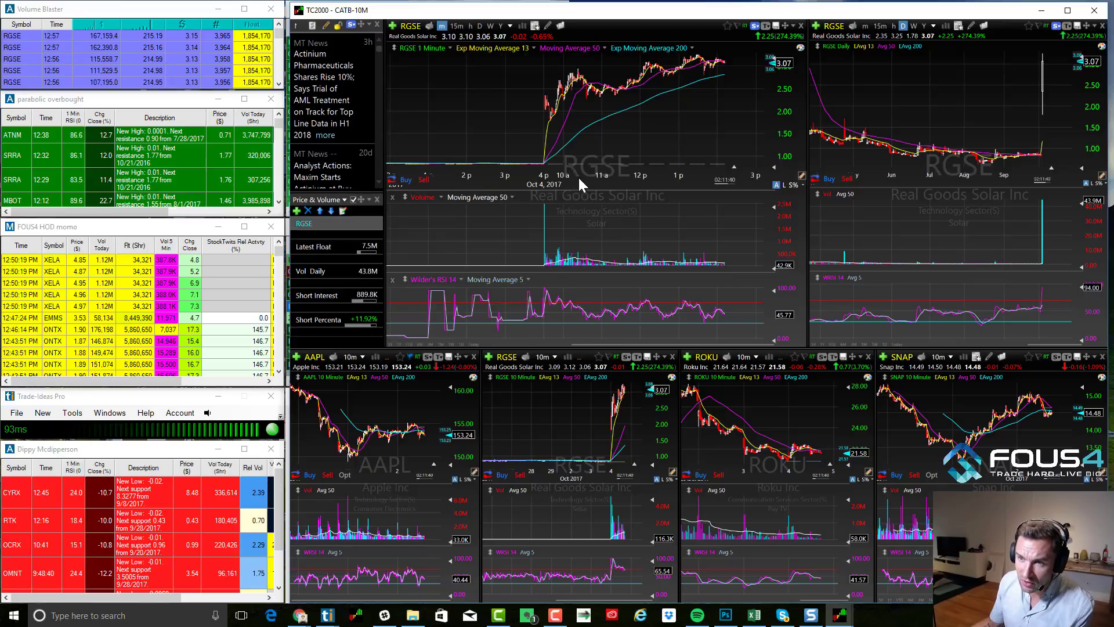
pyautogui.scroll(2, 639, 113)
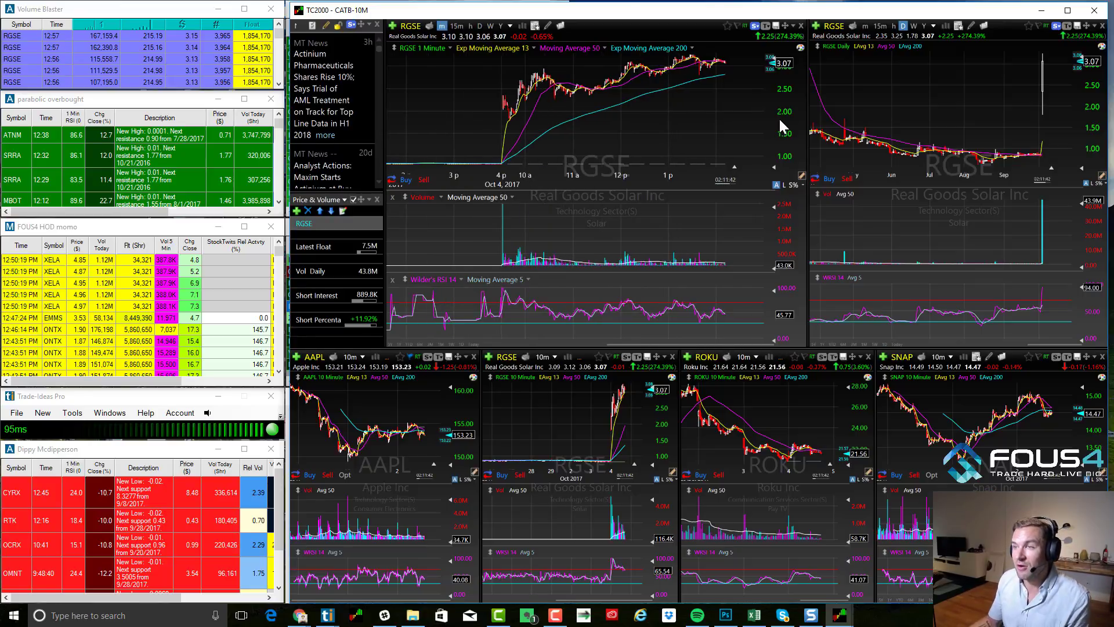
pyautogui.moveTo(806, 113); pyautogui.dragTo(756, 121)
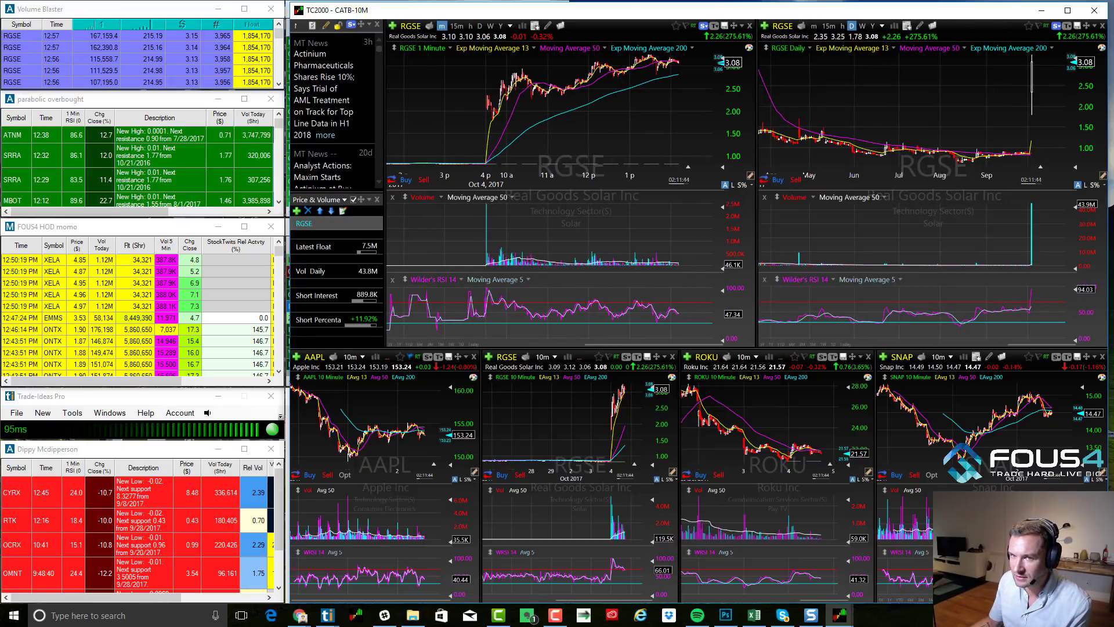